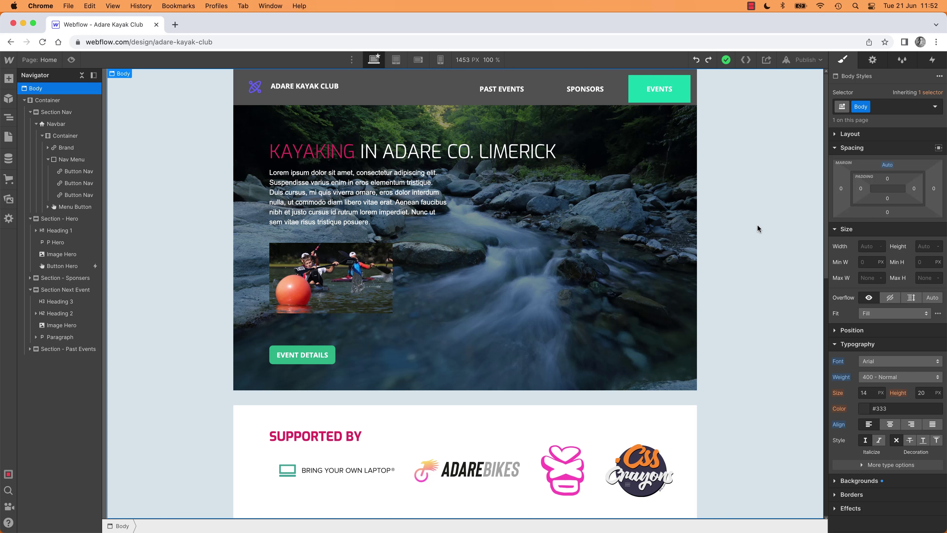
- Toggle Preview mode on, off and on again with Cmd+Shift+P, ending in Preview
{"action": "key", "text": "super+shift+p"}
{"action": "key", "text": "super+shift+p"}
{"action": "key", "text": "super+shift+p"}
{"action": "key", "text": "super+shift+p"}
{"action": "key", "text": "super+shift+p"}
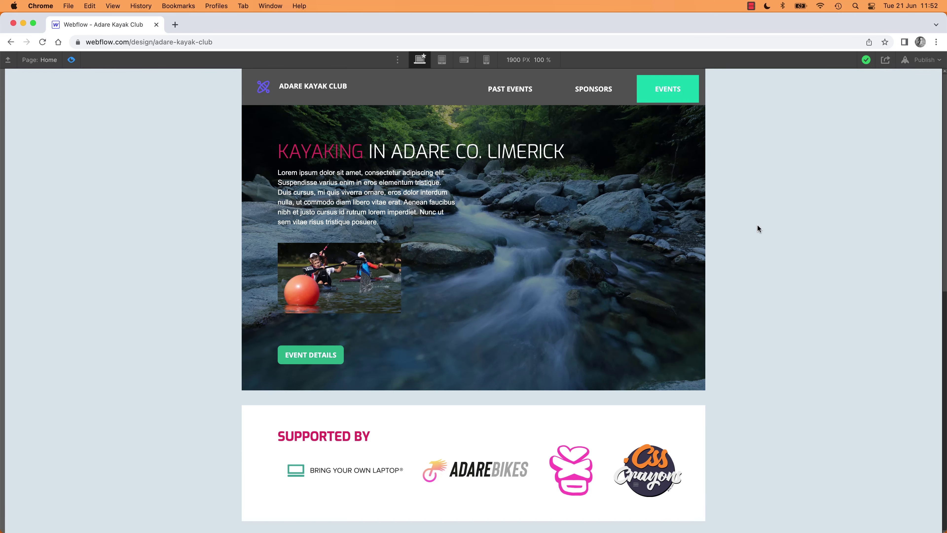
{"action": "key", "text": "super+shift+p"}
{"action": "key", "text": "super+shift+p"}
- In Preview, cycle the homepage through the tablet, mobile landscape and mobile portrait breakpoints
{"action": "key", "text": "shift+3"}
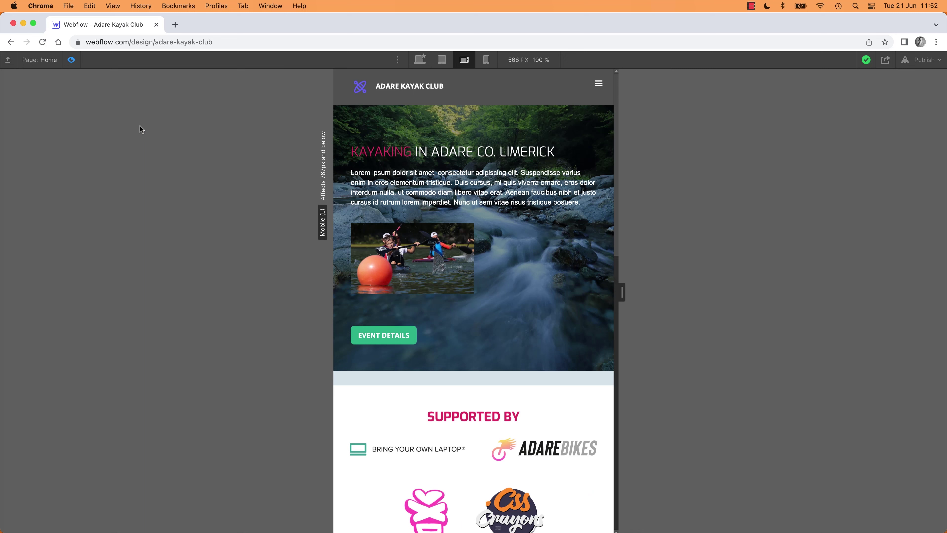
{"action": "key", "text": "shift+4"}
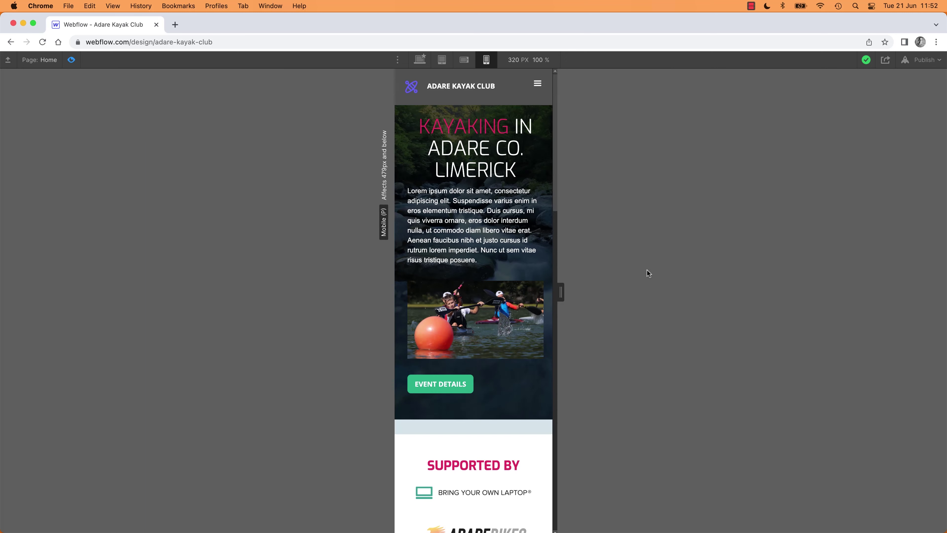
{"action": "key", "text": "shift+2"}
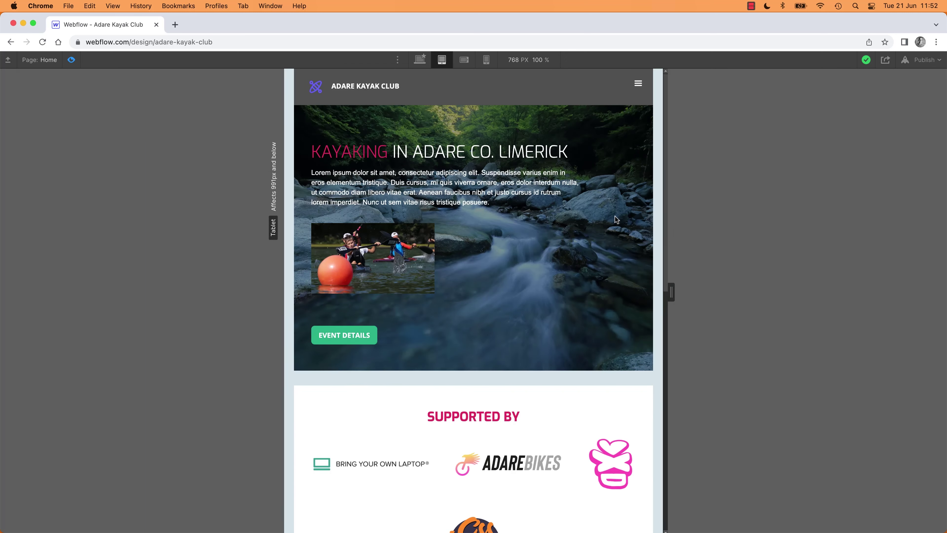
{"action": "key", "text": "shift+3"}
{"action": "key", "text": "shift+4"}
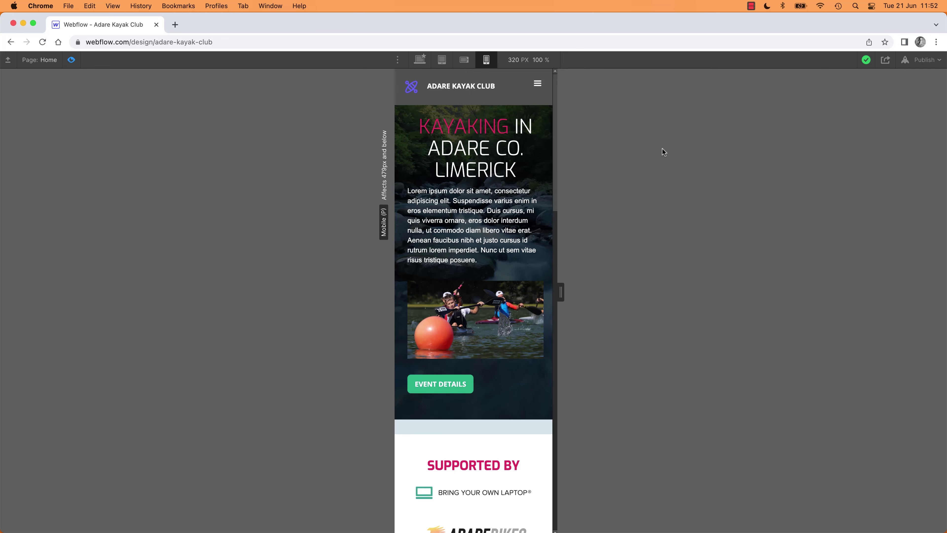
{"action": "key", "text": "shift+2"}
{"action": "key", "text": "shift+3"}
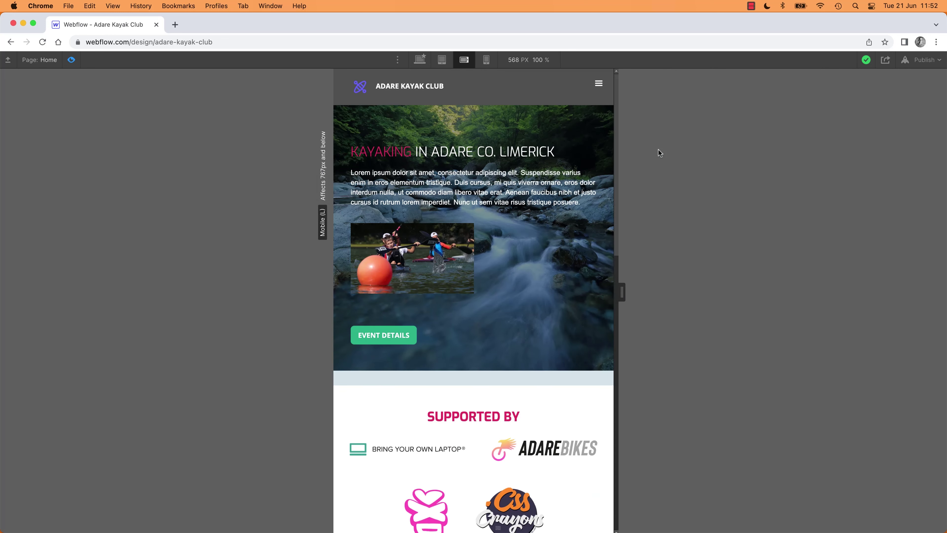
{"action": "key", "text": "shift+4"}
- Leave Preview and step the Designer through the desktop, tablet and mobile breakpoints
{"action": "left_click", "coordinate": [70, 59]}
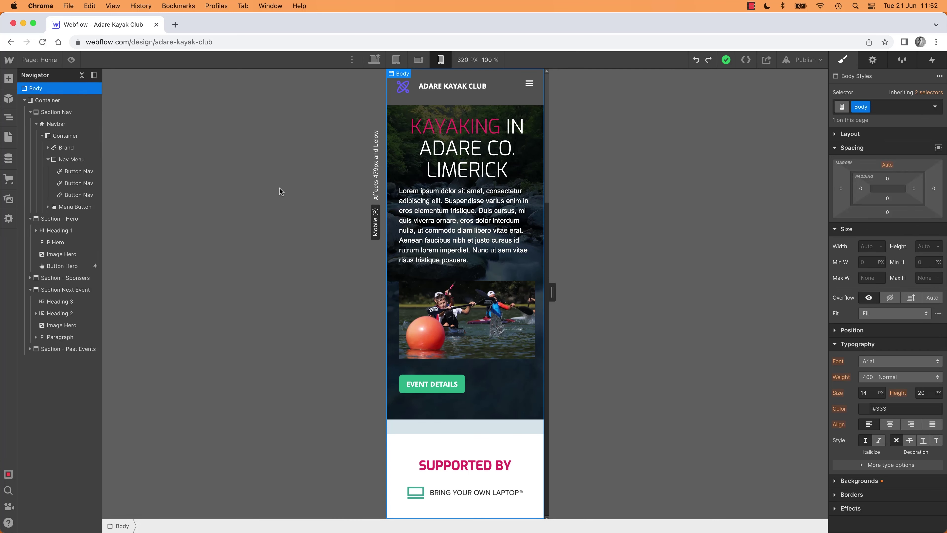
{"action": "key", "text": "shift+1"}
{"action": "key", "text": "shift+2"}
{"action": "key", "text": "shift+3"}
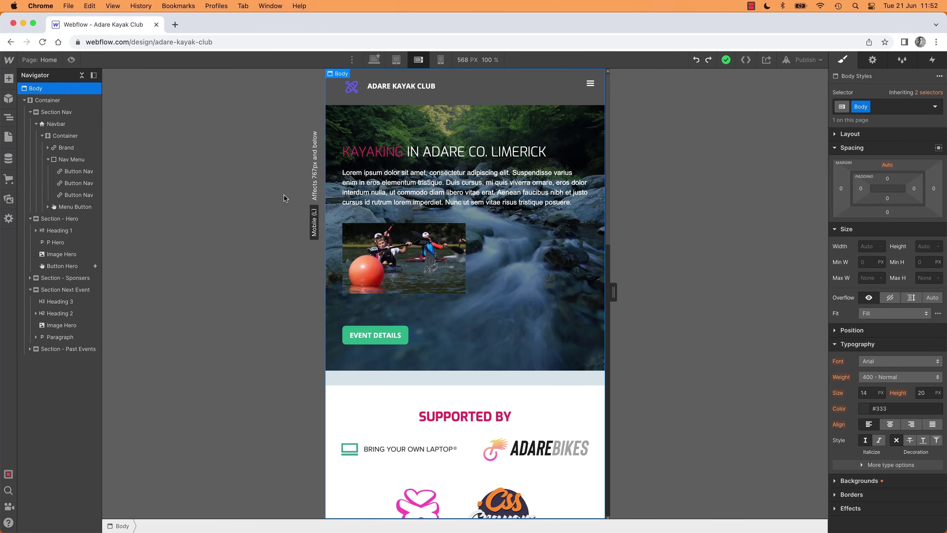
{"action": "key", "text": "shift+4"}
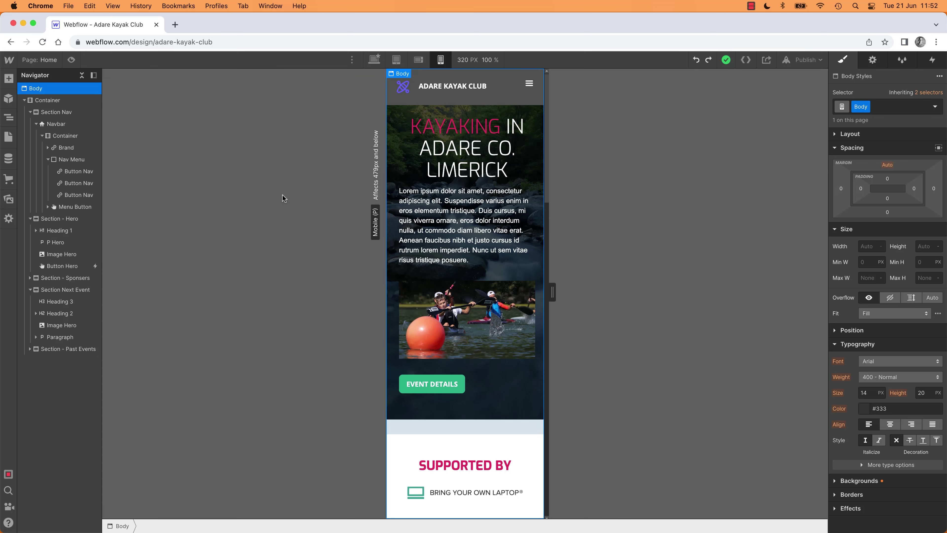
{"action": "key", "text": "super+shift+p"}
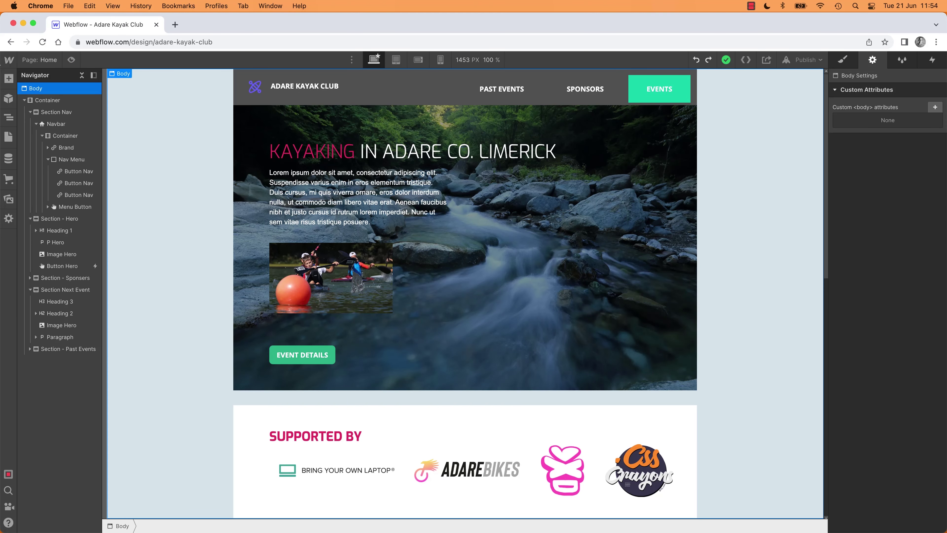
- Toggle Preview on and off, view the Interactions panel, then the Body's Style panel
{"action": "left_click", "coordinate": [72, 60]}
{"action": "left_click", "coordinate": [72, 60]}
{"action": "left_click", "coordinate": [933, 60]}
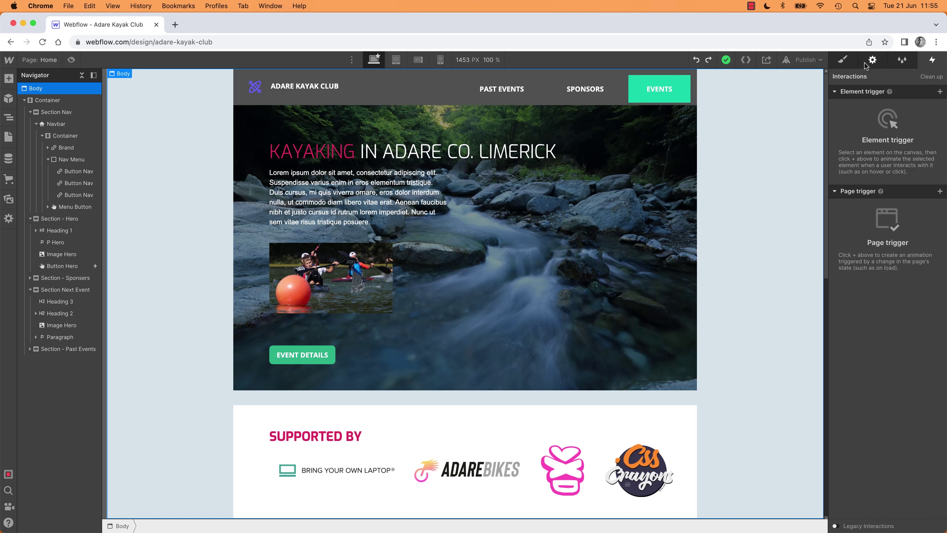
{"action": "left_click", "coordinate": [843, 60]}
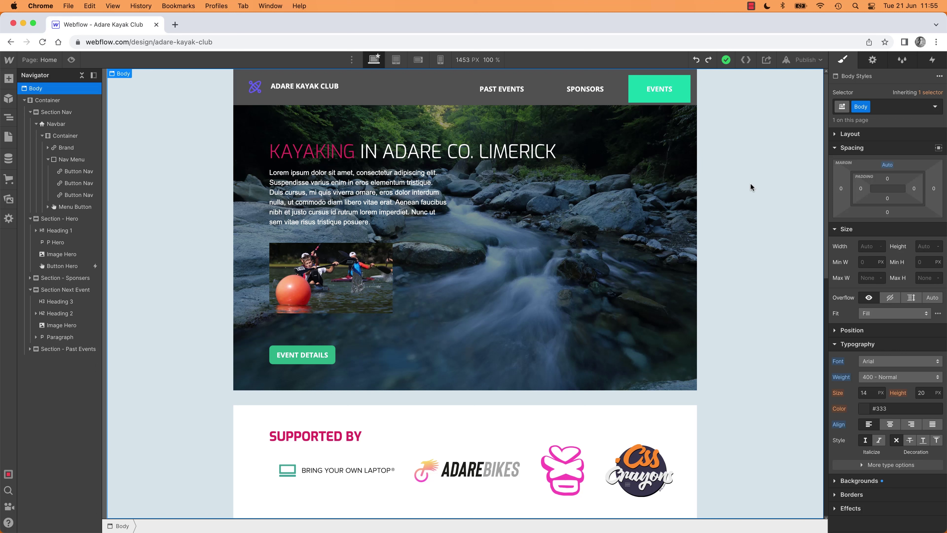
{"action": "key", "text": "a"}
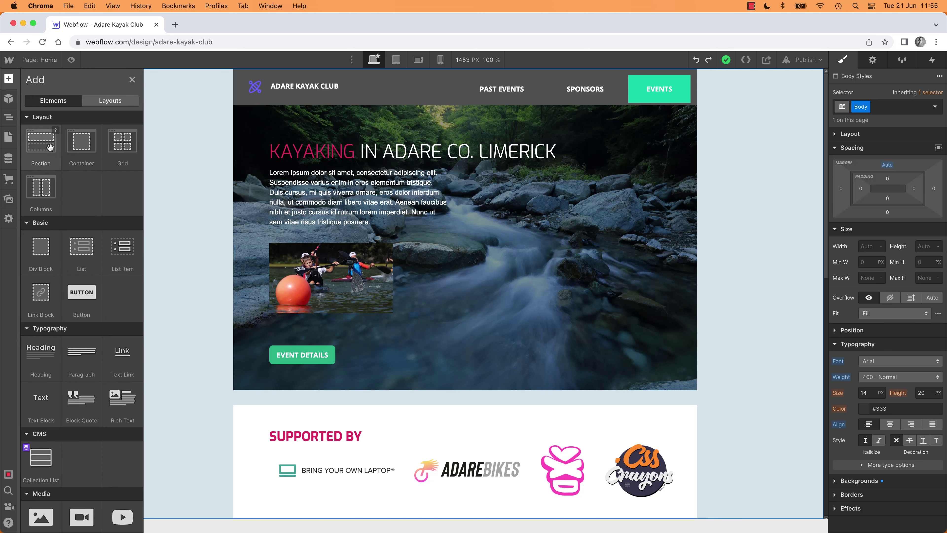
{"action": "left_click_drag", "start_coordinate": [39, 149], "coordinate": [154, 151]}
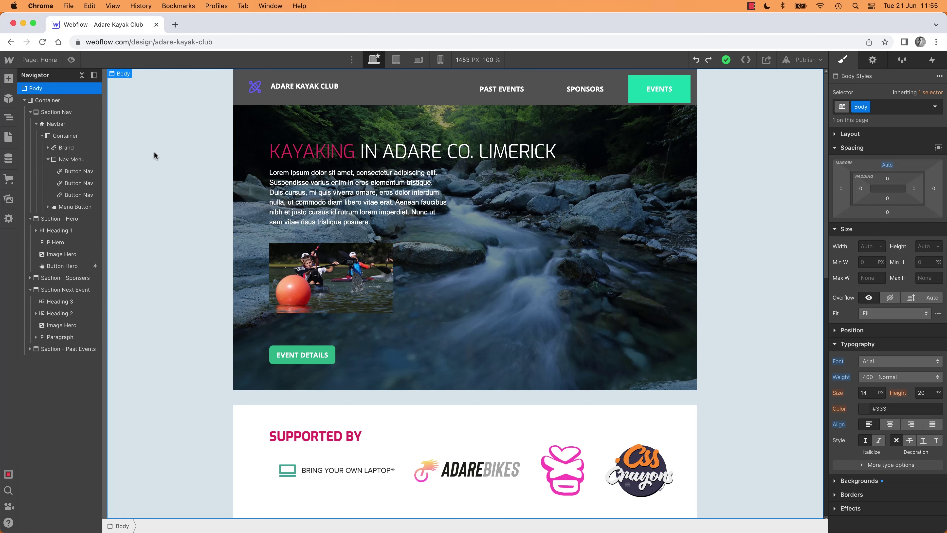
{"action": "left_click", "coordinate": [872, 59]}
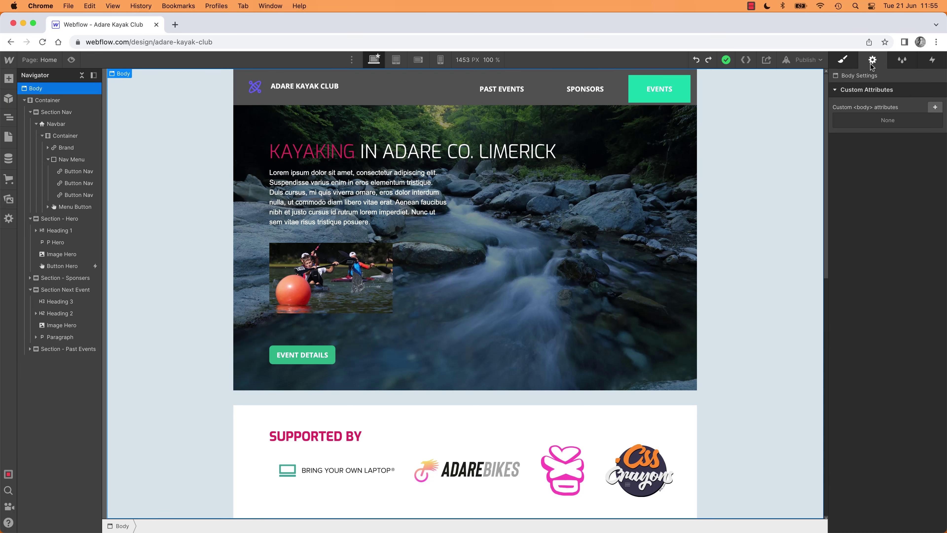
{"action": "left_click", "coordinate": [910, 60]}
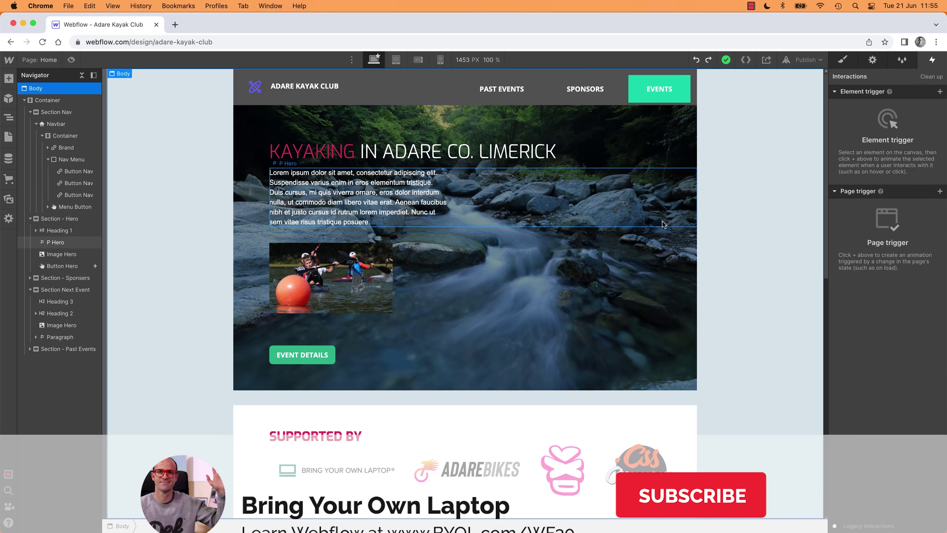
{"action": "left_click", "coordinate": [843, 59]}
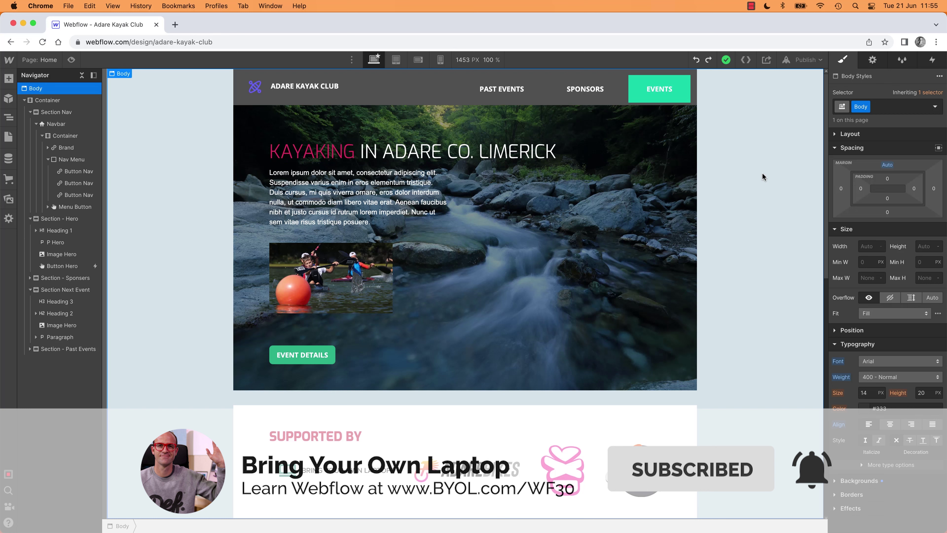
{"action": "left_click", "coordinate": [873, 61]}
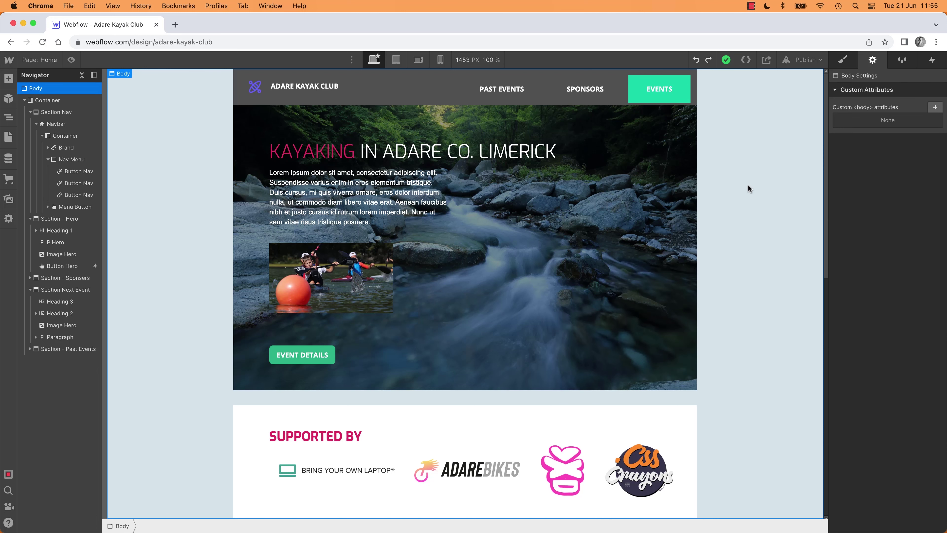
{"action": "key", "text": "a"}
{"action": "key", "text": "s"}
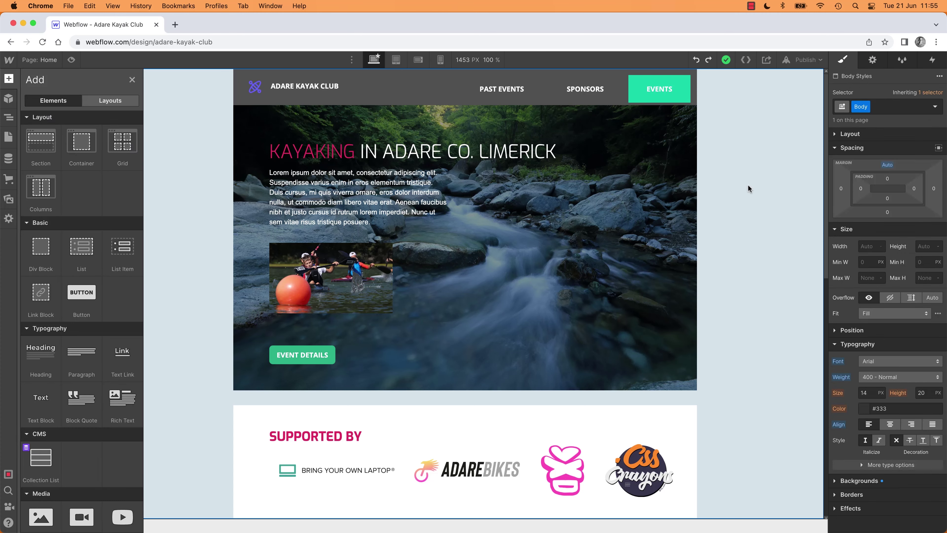
{"action": "key", "text": "d"}
{"action": "key", "text": "z"}
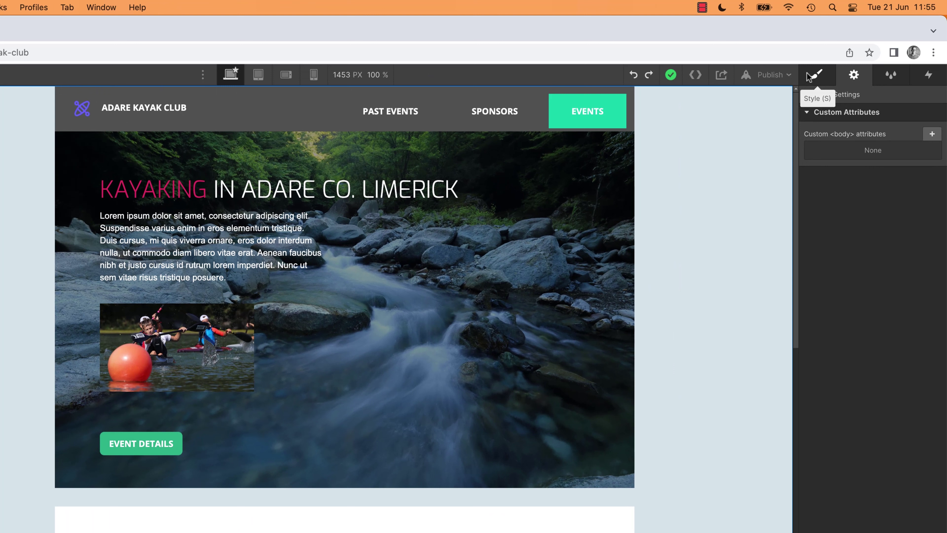
{"action": "left_click", "coordinate": [890, 76]}
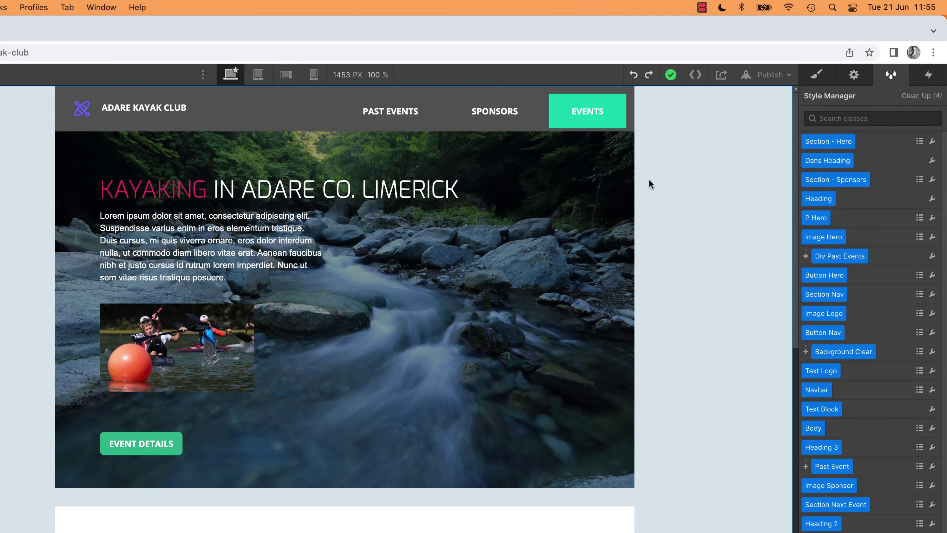
{"action": "left_click", "coordinate": [808, 78]}
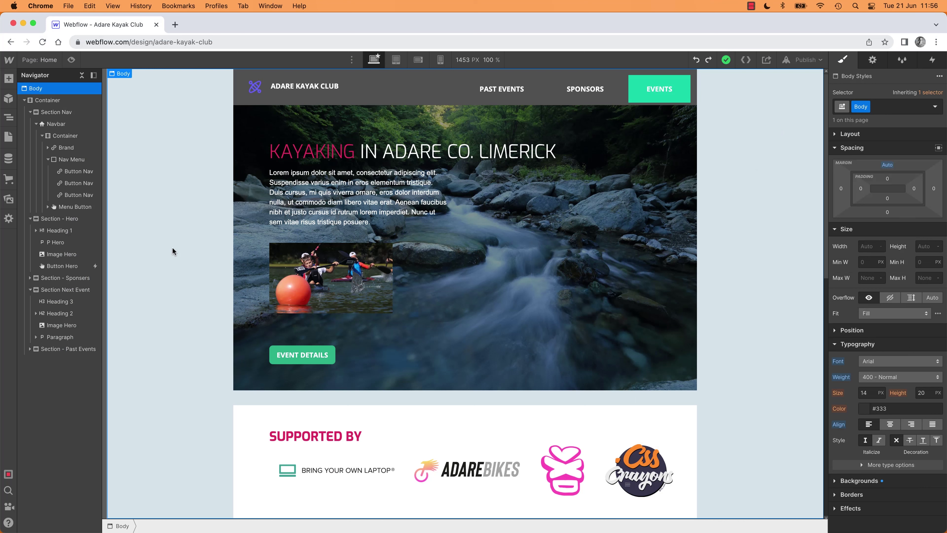
- With the kayak photo selected, browse the Add Elements list and close it
{"action": "left_click", "coordinate": [346, 278]}
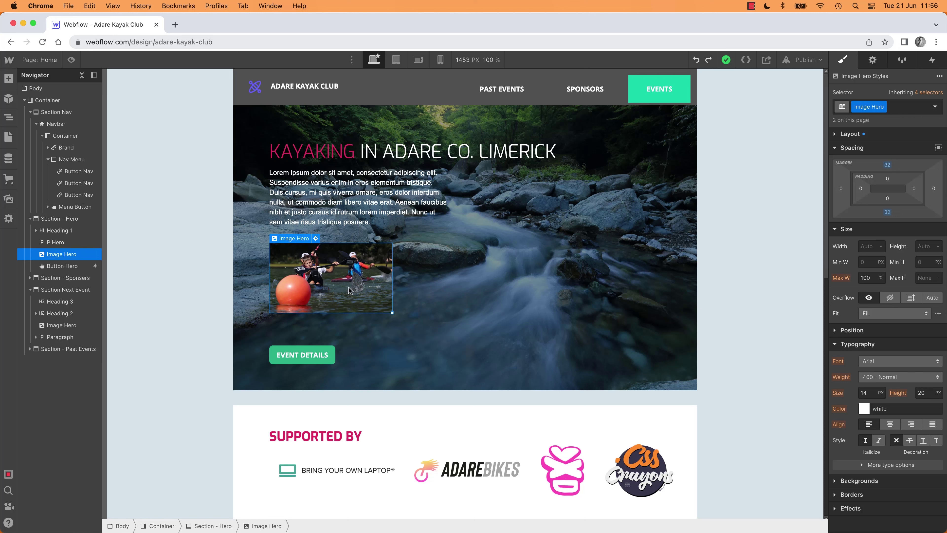
{"action": "key", "text": "a"}
{"action": "scroll", "coordinate": [75, 262], "scroll_direction": "down", "scroll_amount": 10}
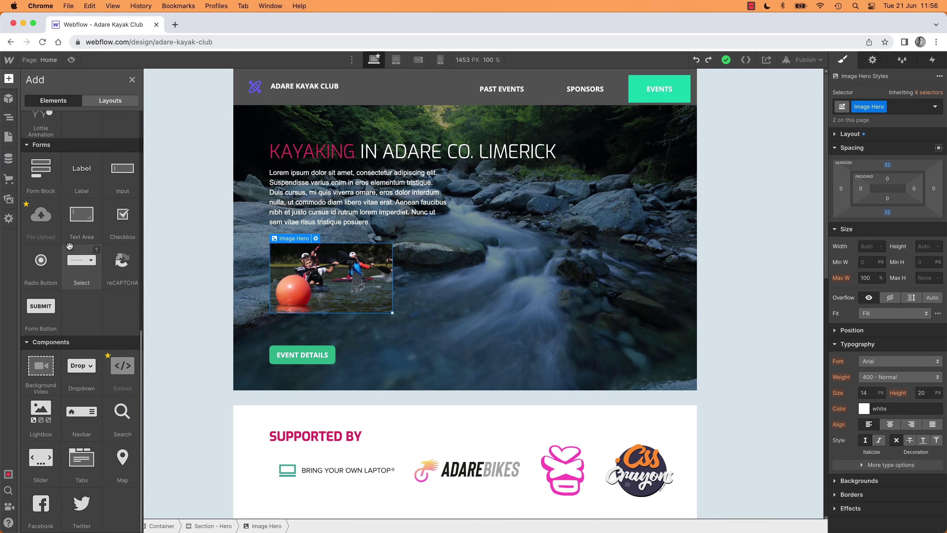
{"action": "scroll", "coordinate": [43, 279], "scroll_direction": "up", "scroll_amount": 10}
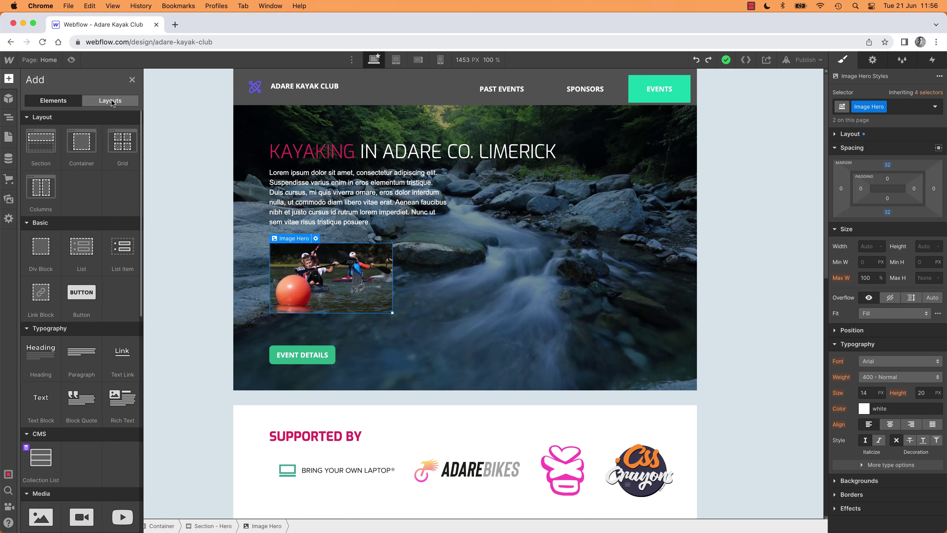
{"action": "left_click", "coordinate": [396, 272]}
- Insert an Image below the kayak photo via quick search 'imag' and dismiss its settings
{"action": "left_click", "coordinate": [357, 286]}
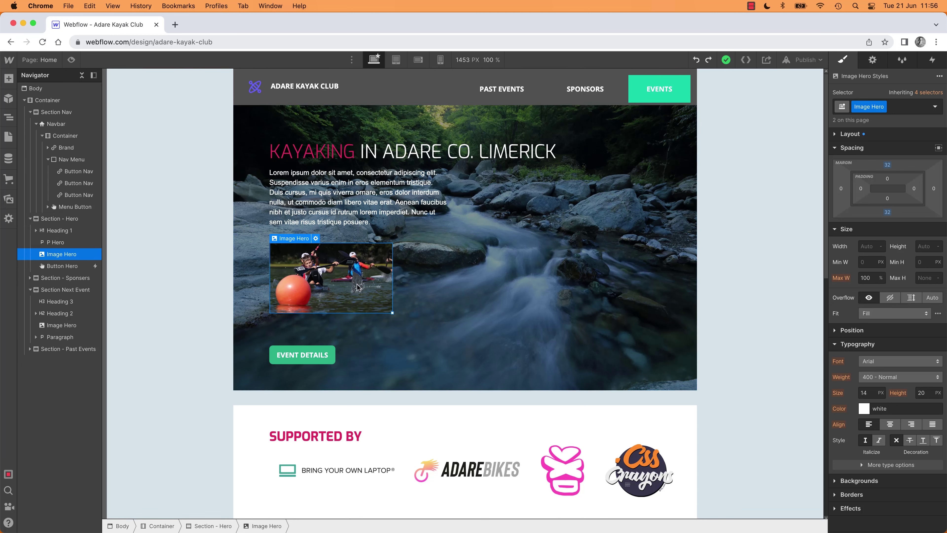
{"action": "key", "text": "super+k"}
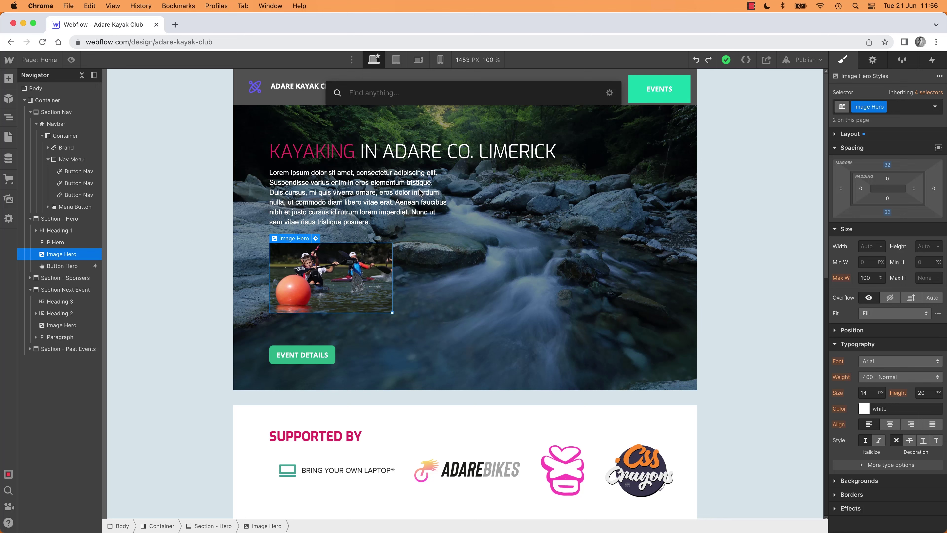
{"action": "type", "text": "imag"}
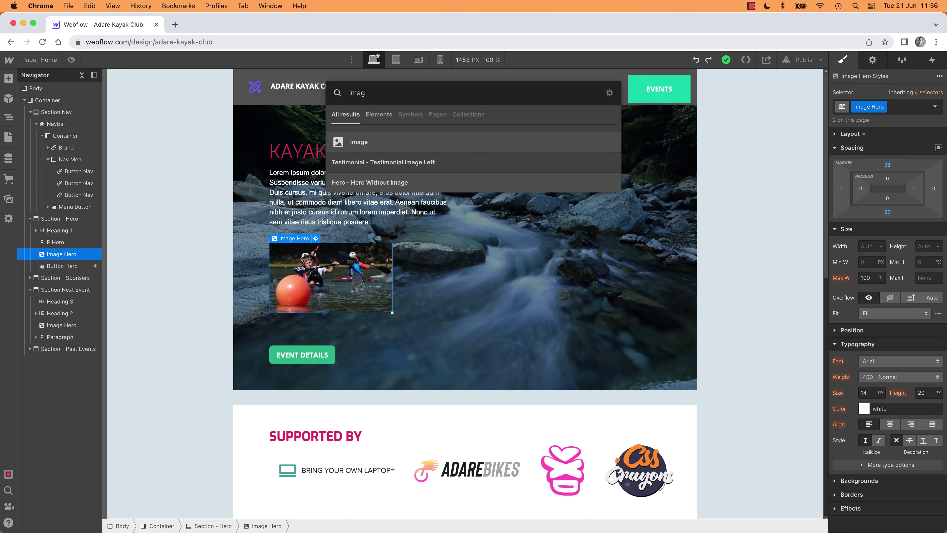
{"action": "left_click", "coordinate": [358, 141]}
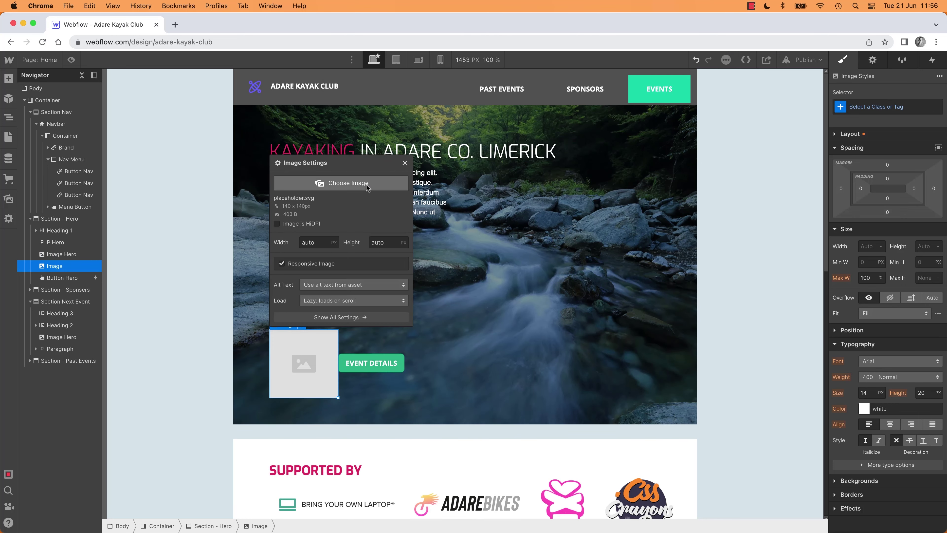
{"action": "left_click", "coordinate": [404, 163]}
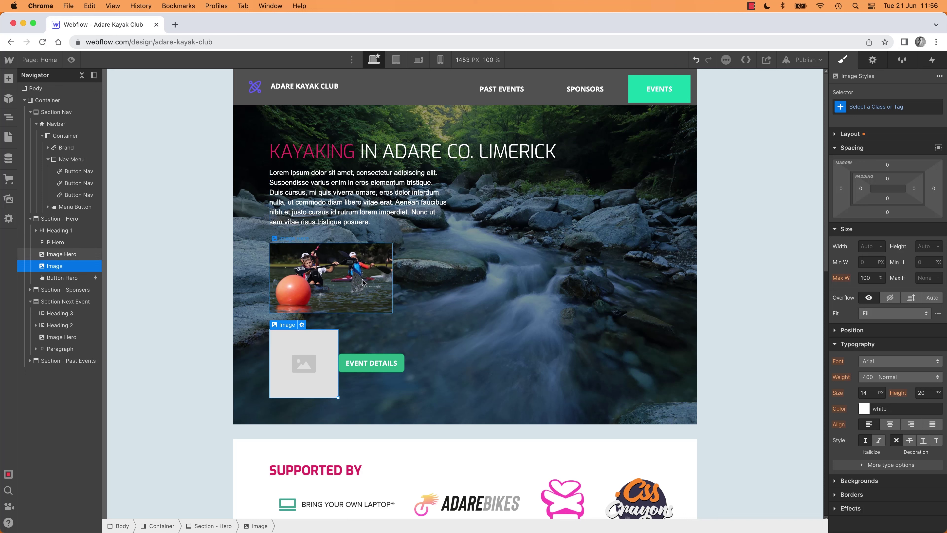
- Insert a Heading below the hero paragraph using quick find 'hea'
{"action": "left_click", "coordinate": [444, 220]}
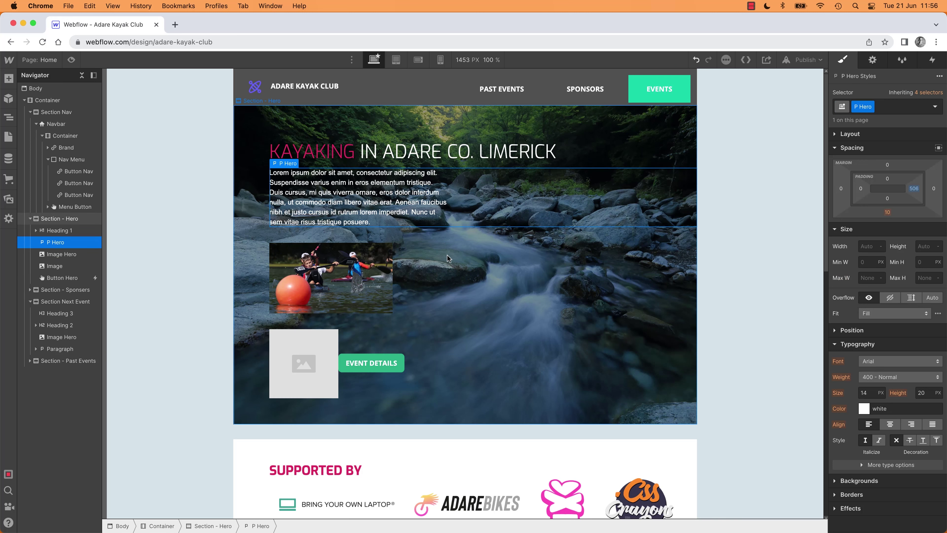
{"action": "key", "text": "super+e"}
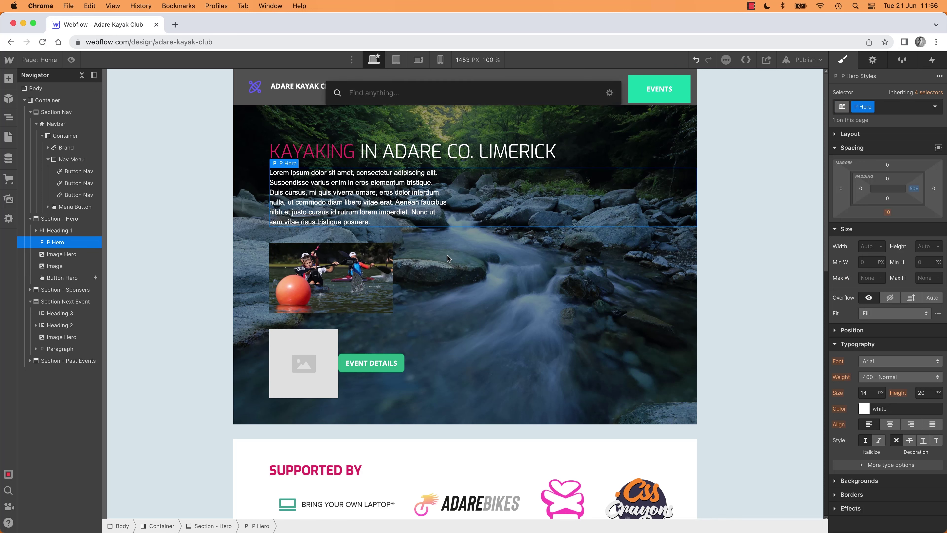
{"action": "type", "text": "hea"}
{"action": "key", "text": "Return"}
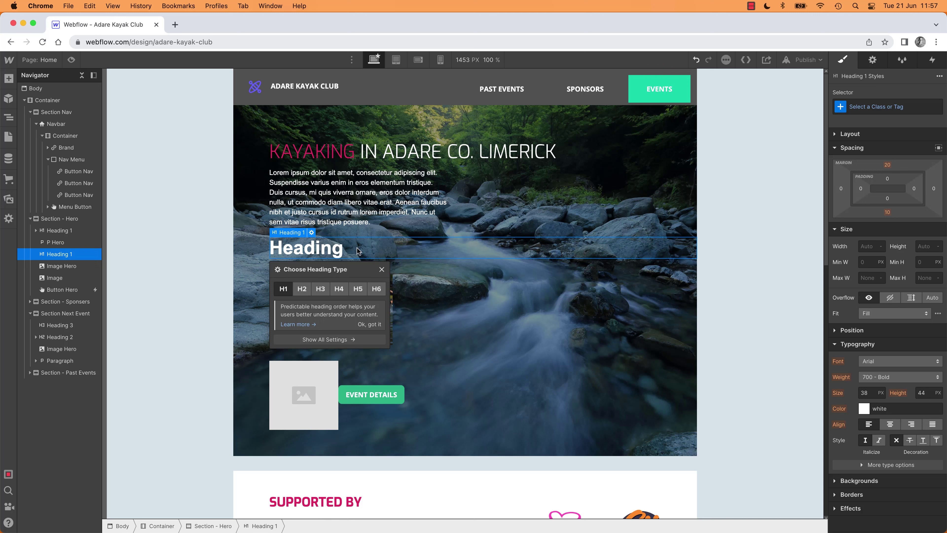
- Try adding a Footer through quick find 'foo', then dismiss the heading type prompt
{"action": "key", "text": "super+e"}
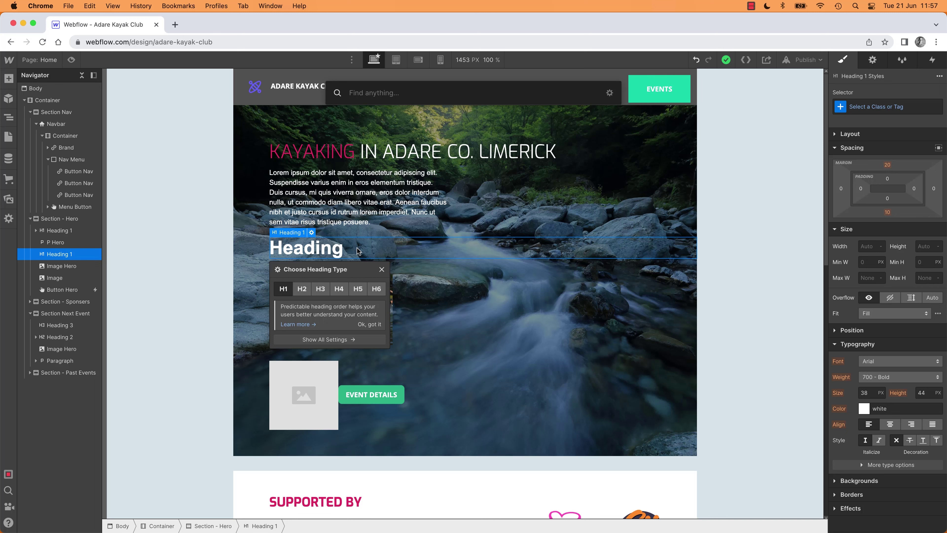
{"action": "type", "text": "foo"}
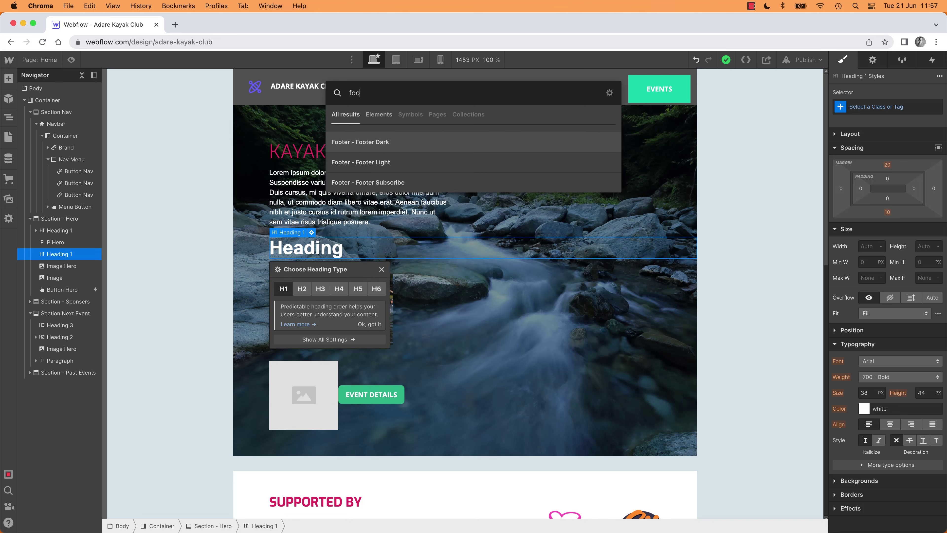
{"action": "key", "text": "Return"}
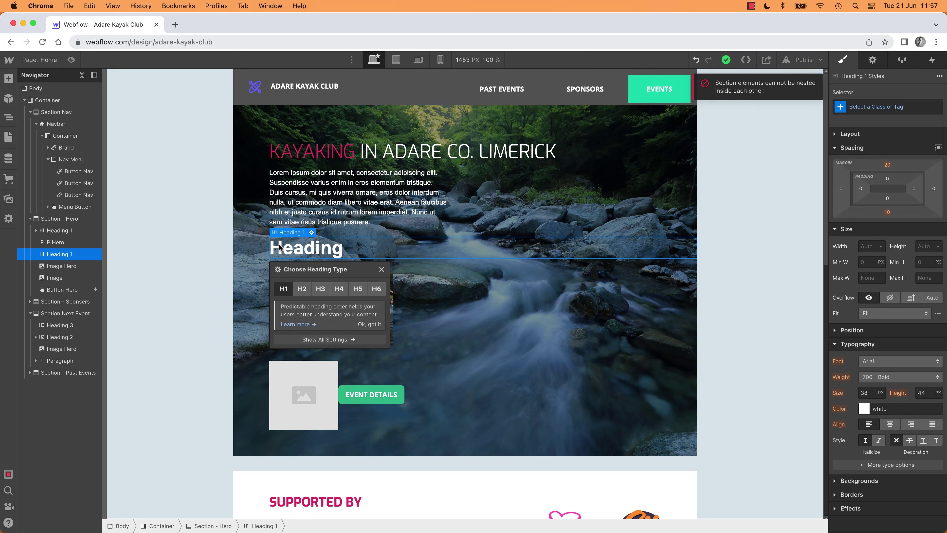
{"action": "left_click", "coordinate": [382, 270]}
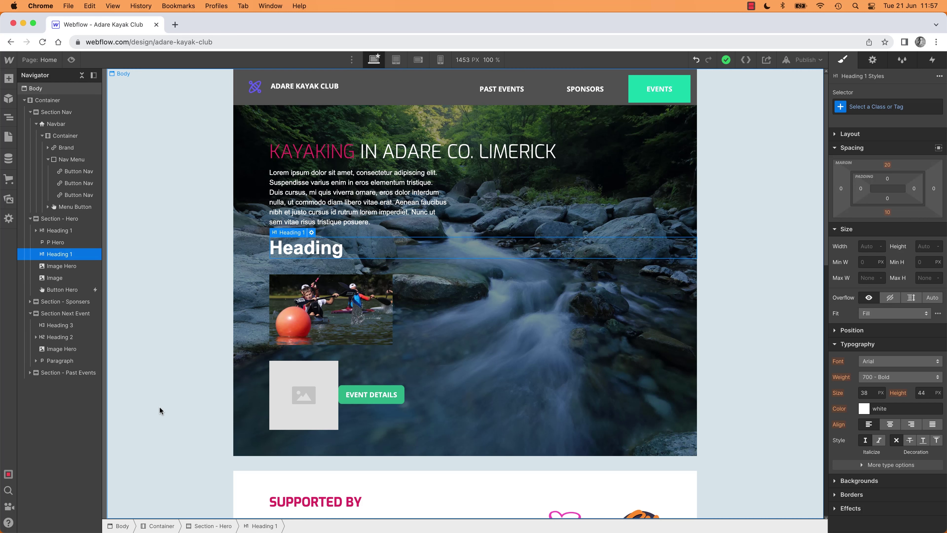
{"action": "left_click", "coordinate": [8, 523]}
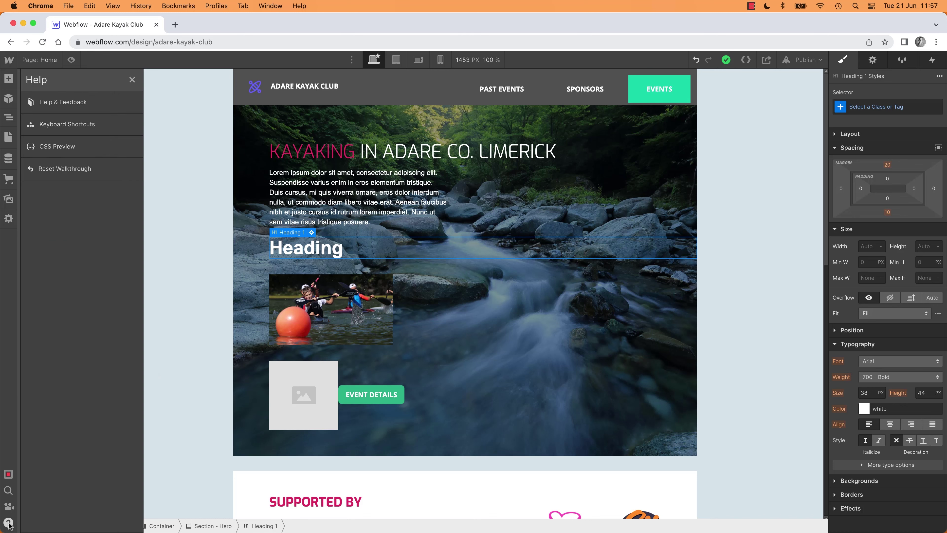
{"action": "left_click", "coordinate": [85, 126]}
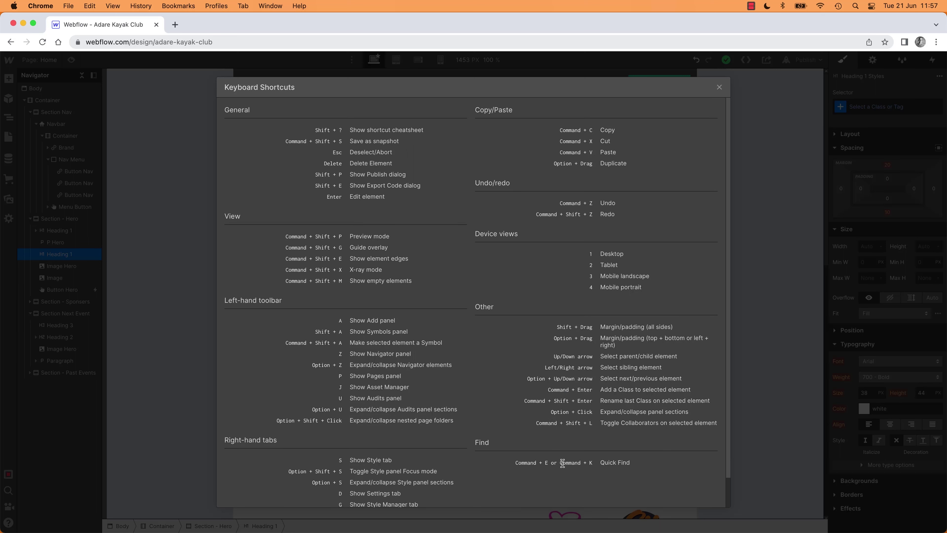
{"action": "left_click_drag", "start_coordinate": [563, 463], "coordinate": [594, 464]}
- Close the shortcuts list, select the new heading and open its class list, then dismiss it
{"action": "left_click", "coordinate": [719, 87]}
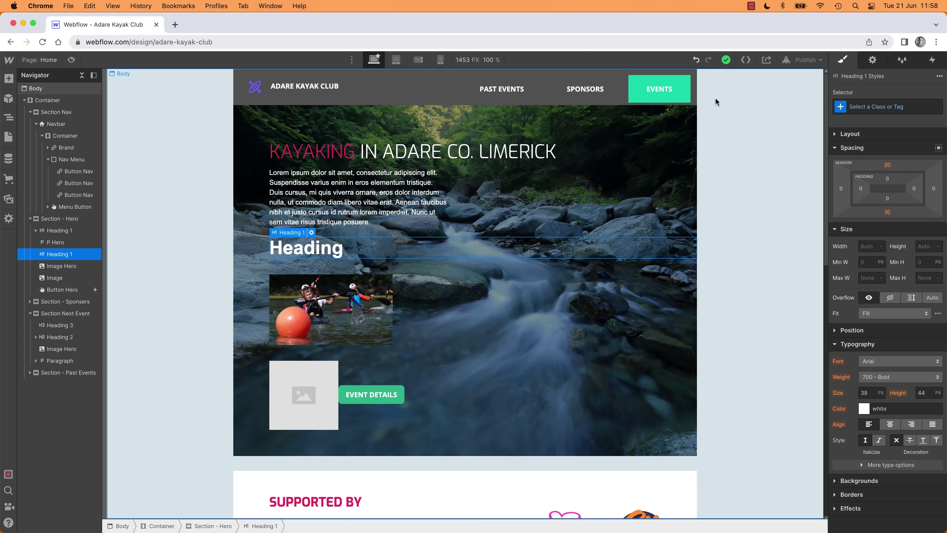
{"action": "left_click", "coordinate": [766, 125]}
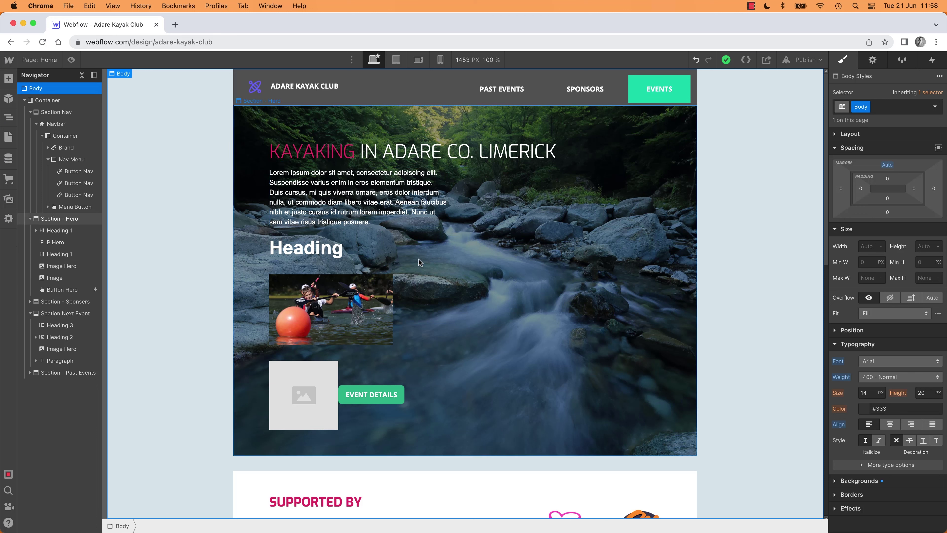
{"action": "left_click", "coordinate": [323, 258]}
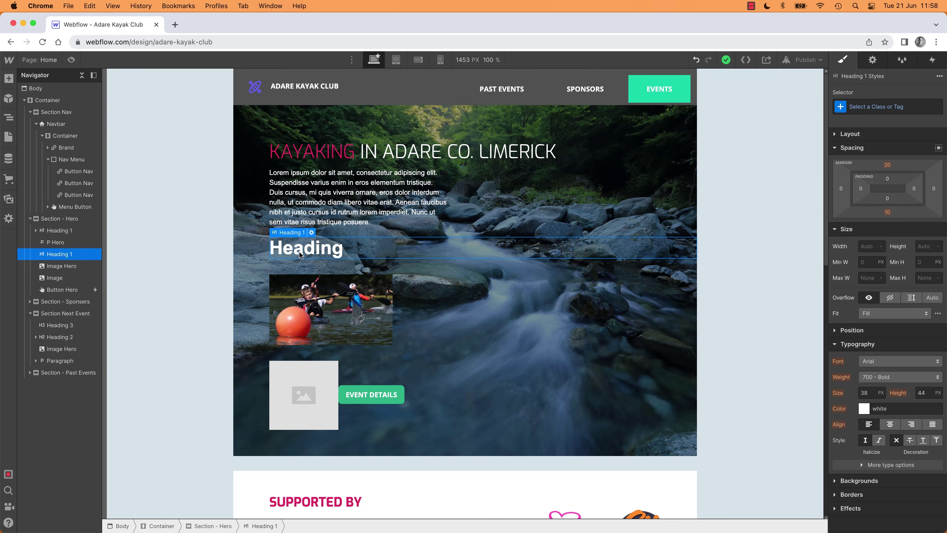
{"action": "left_click", "coordinate": [882, 104]}
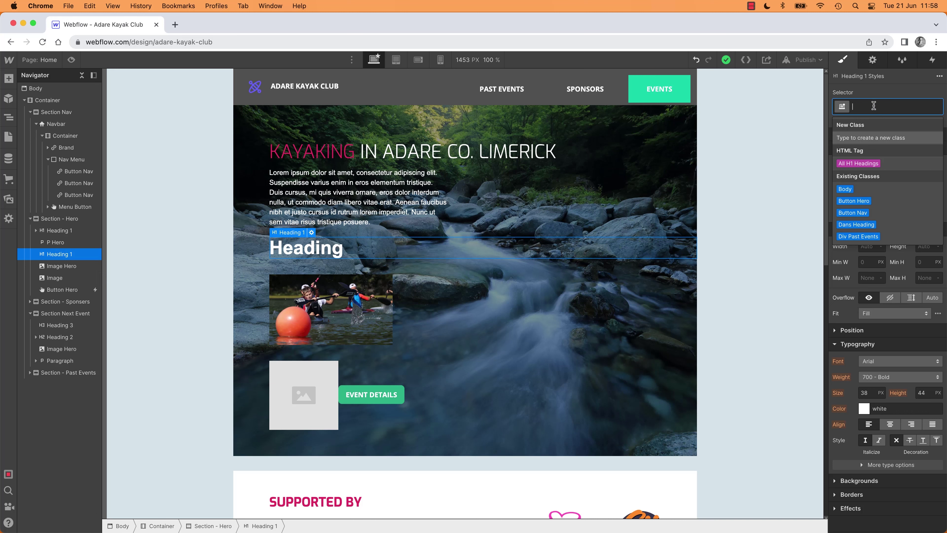
{"action": "left_click", "coordinate": [768, 201]}
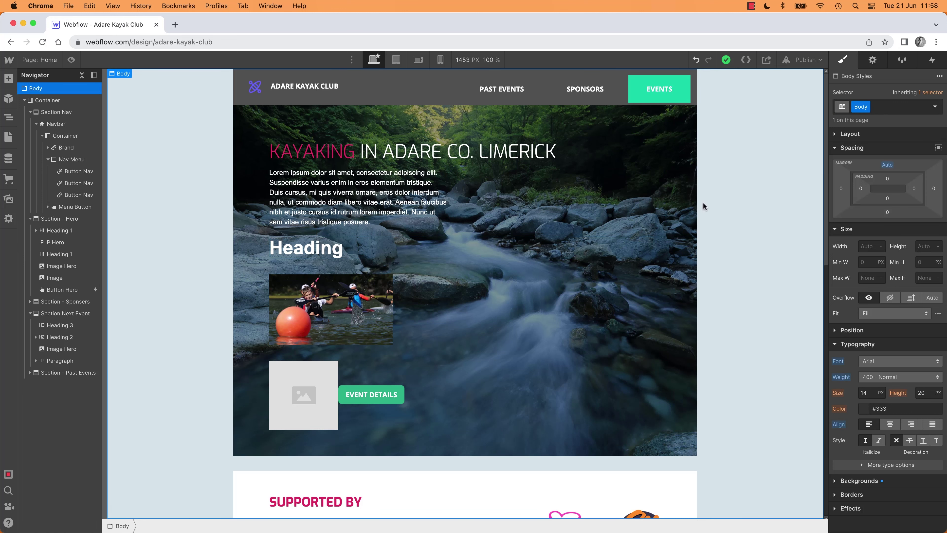
- Assign the existing Heading 1 class to the new heading via the Selector
{"action": "left_click", "coordinate": [323, 253]}
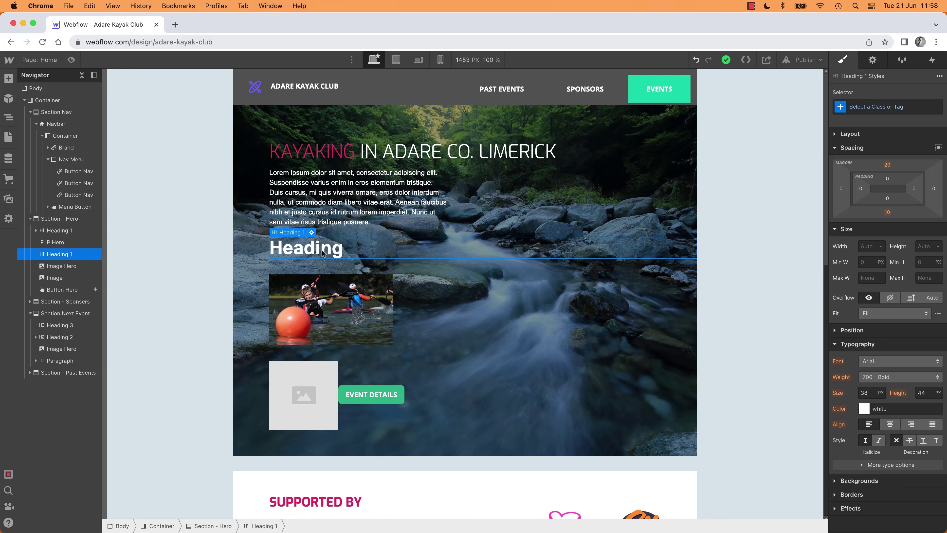
{"action": "key", "text": "super+Return"}
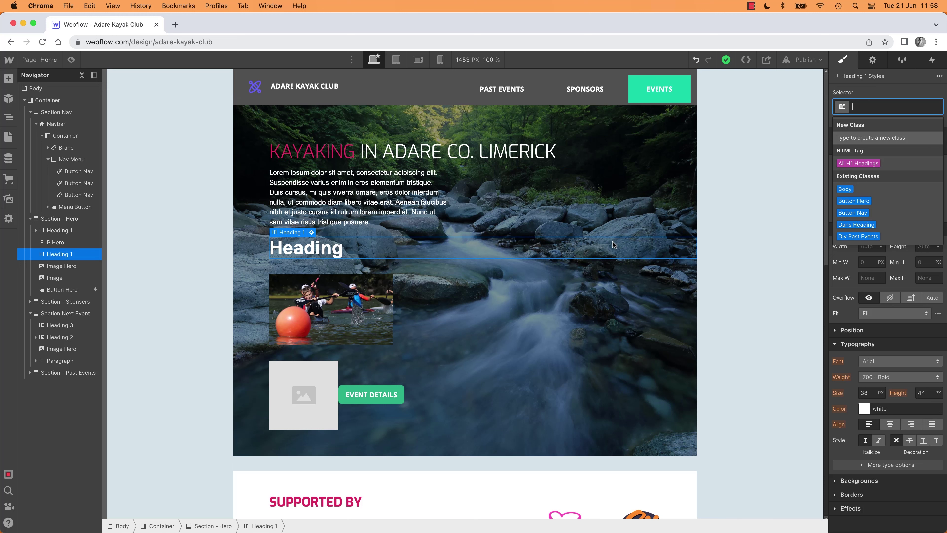
{"action": "type", "text": "heaing"}
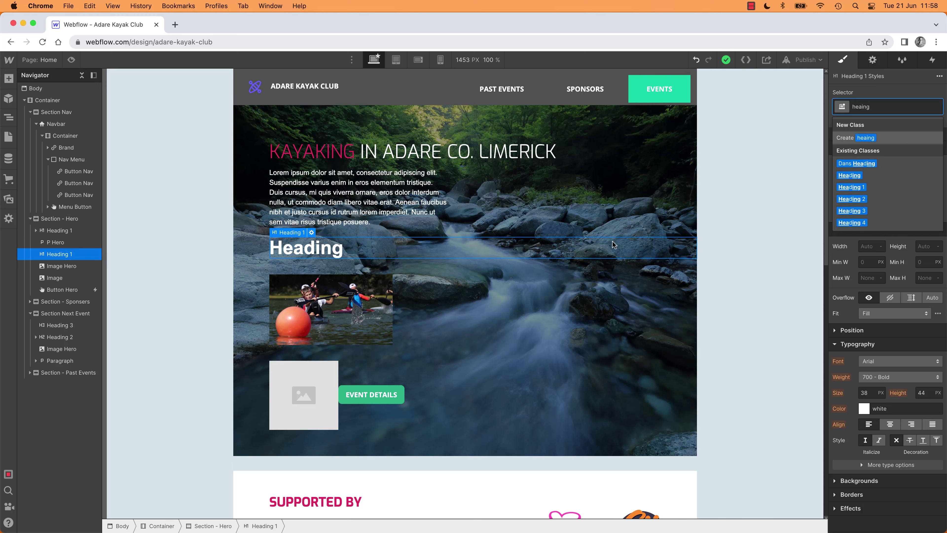
{"action": "left_click", "coordinate": [841, 192]}
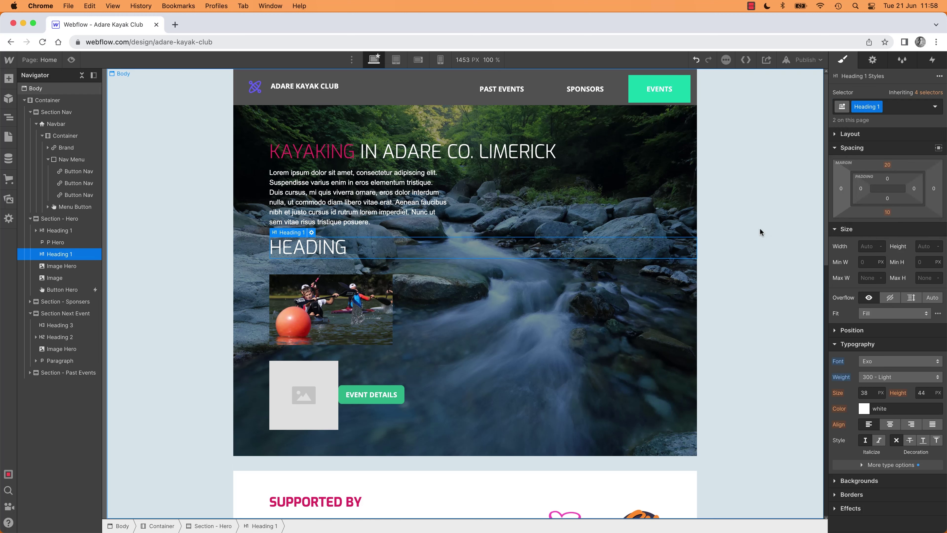
- Add the Text Red combo class to the hero paragraph, then undo back to the original hero
{"action": "left_click", "coordinate": [364, 194]}
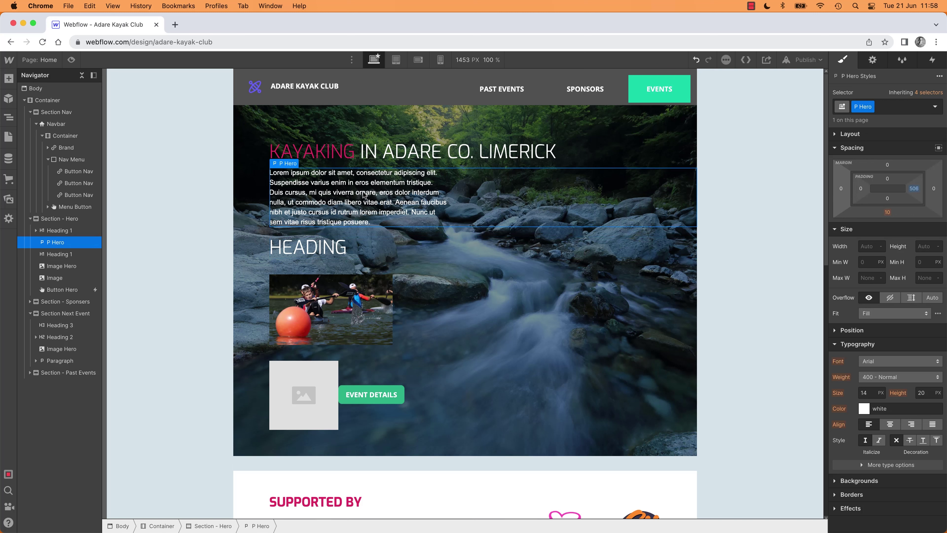
{"action": "key", "text": "super+Return"}
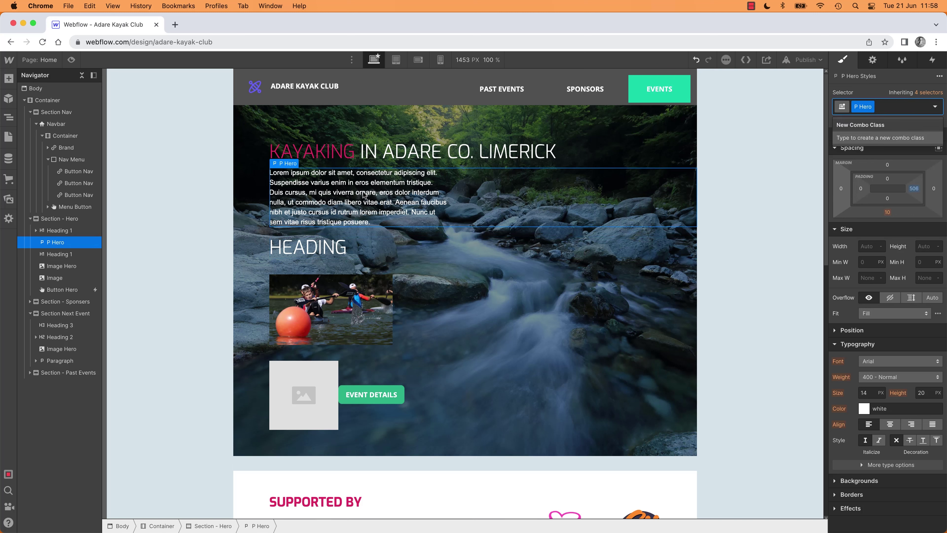
{"action": "type", "text": "par"}
{"action": "key", "text": "BackSpace"}
{"action": "key", "text": "BackSpace"}
{"action": "key", "text": "BackSpace"}
{"action": "type", "text": "tex"}
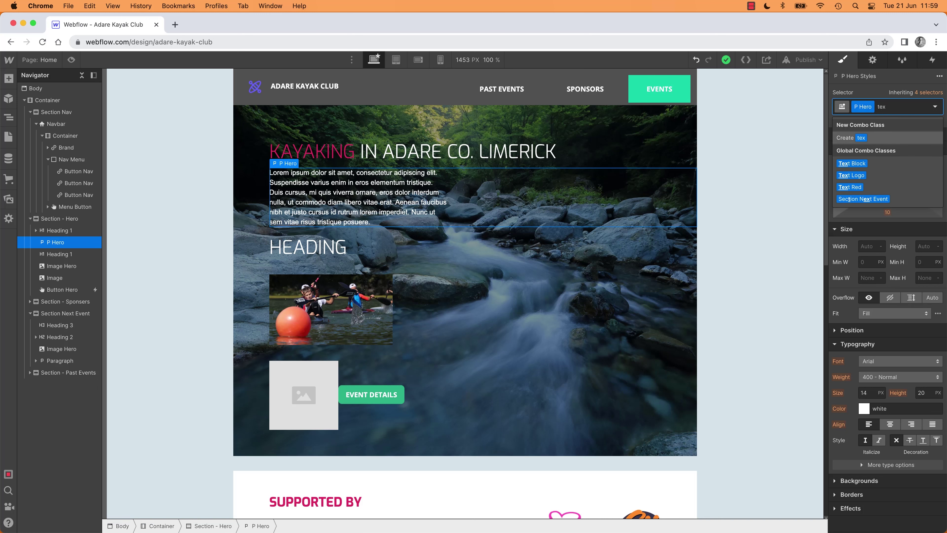
{"action": "key", "text": "Down"}
{"action": "key", "text": "Down"}
{"action": "key", "text": "Up"}
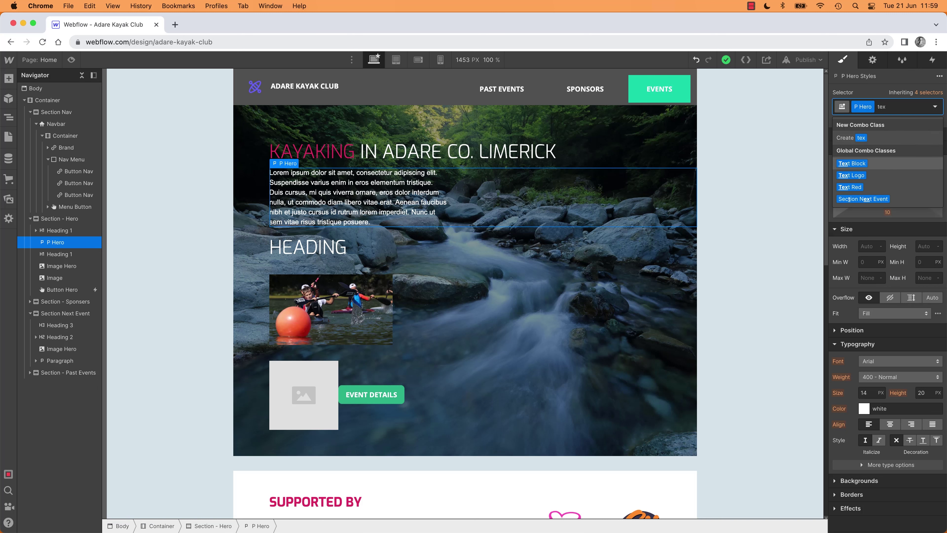
{"action": "key", "text": "Down"}
{"action": "key", "text": "Down"}
{"action": "key", "text": "Return"}
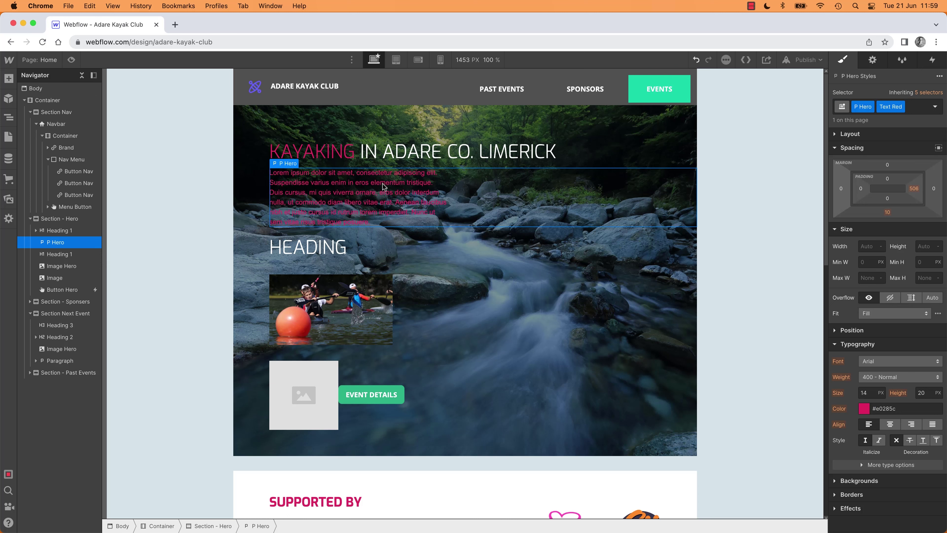
{"action": "key", "text": "super+z"}
{"action": "key", "text": "super+z"}
{"action": "key", "text": "super+z"}
{"action": "key", "text": "super+z"}
{"action": "key", "text": "super+z"}
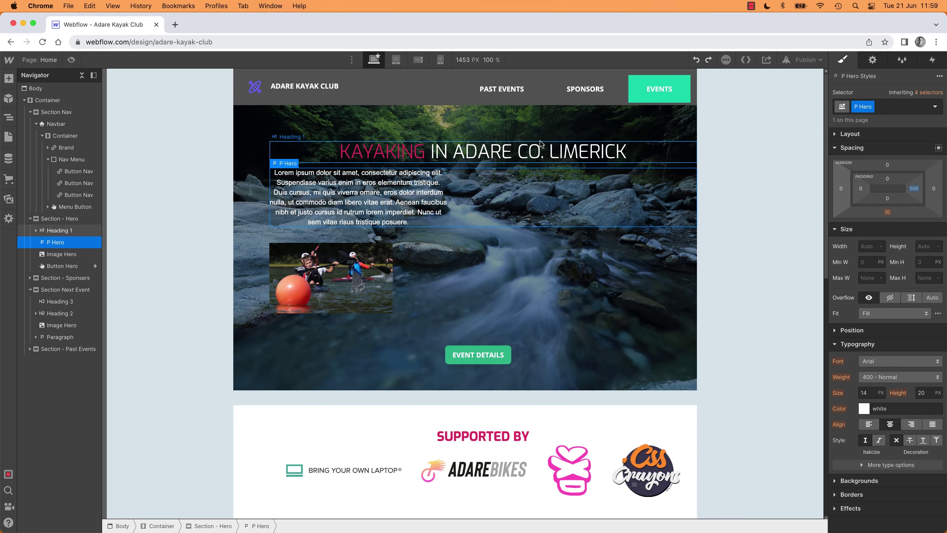
{"action": "key", "text": "super+z"}
{"action": "key", "text": "super+z"}
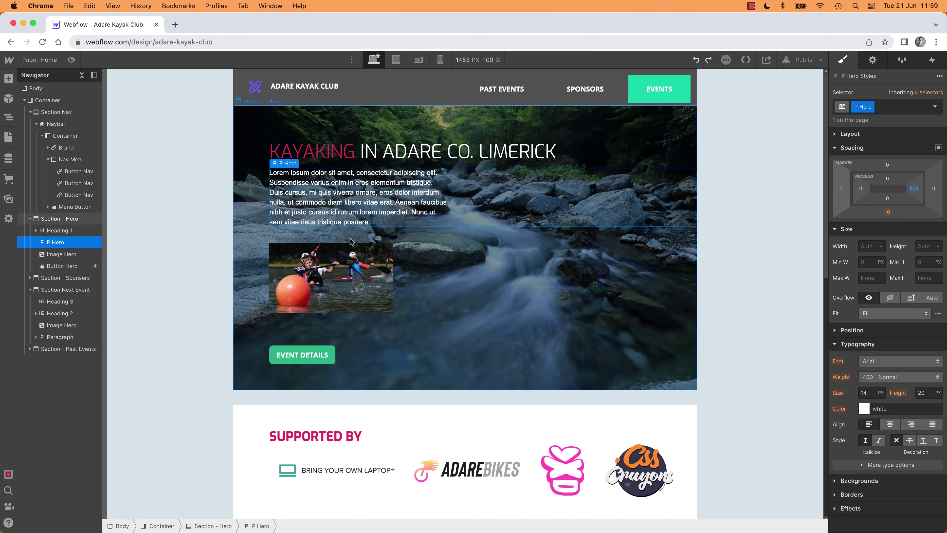
- Cancel the accidental Chrome page reload and close the quick find search
{"action": "key", "text": "super+e"}
{"action": "key", "text": "super+r"}
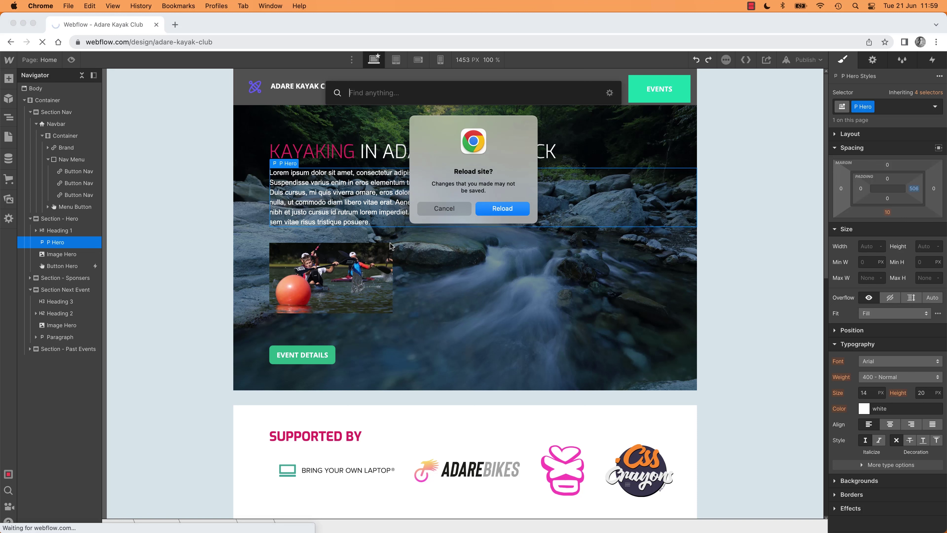
{"action": "left_click", "coordinate": [457, 207]}
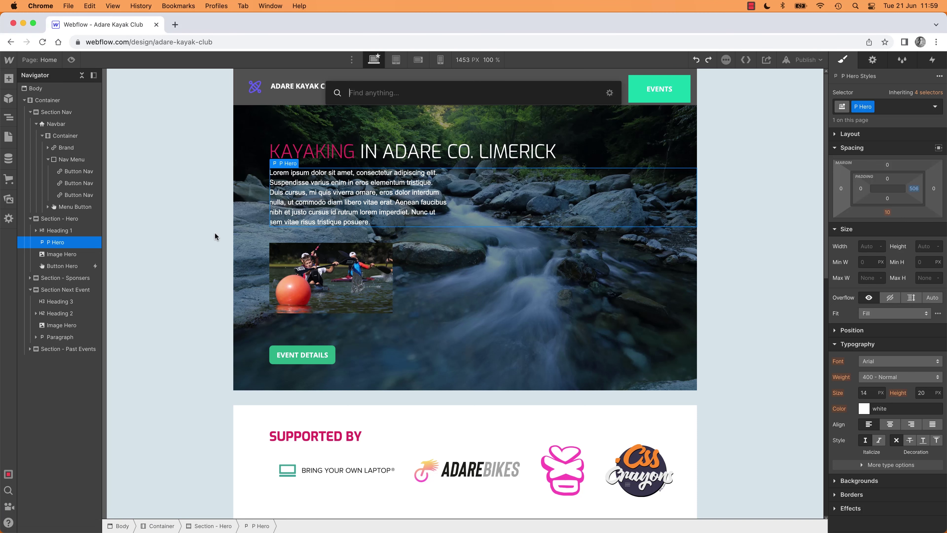
{"action": "key", "text": "Escape"}
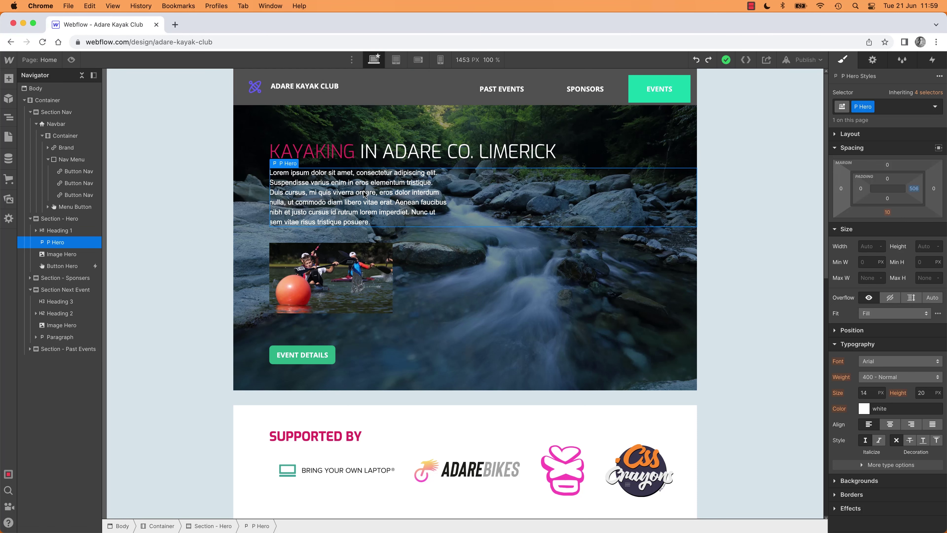
- Insert a new Heading after the hero paragraph and give it the Heading 1 class
{"action": "key", "text": "super+e"}
{"action": "type", "text": "headin"}
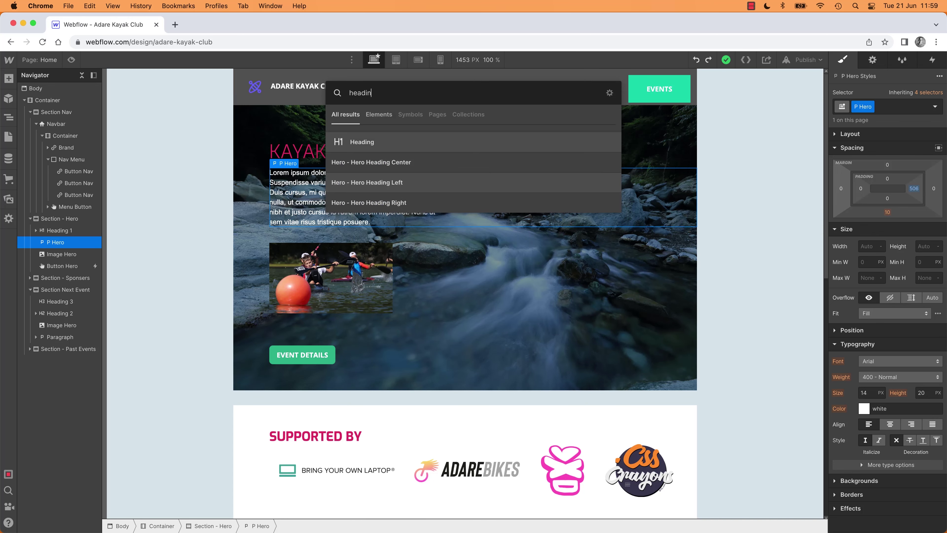
{"action": "key", "text": "Return"}
{"action": "key", "text": "super+Return"}
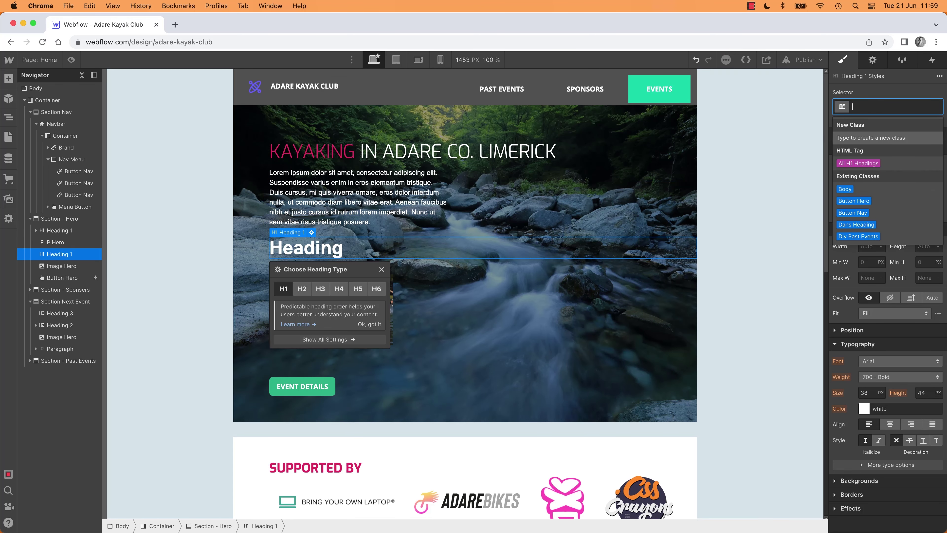
{"action": "type", "text": "hea"}
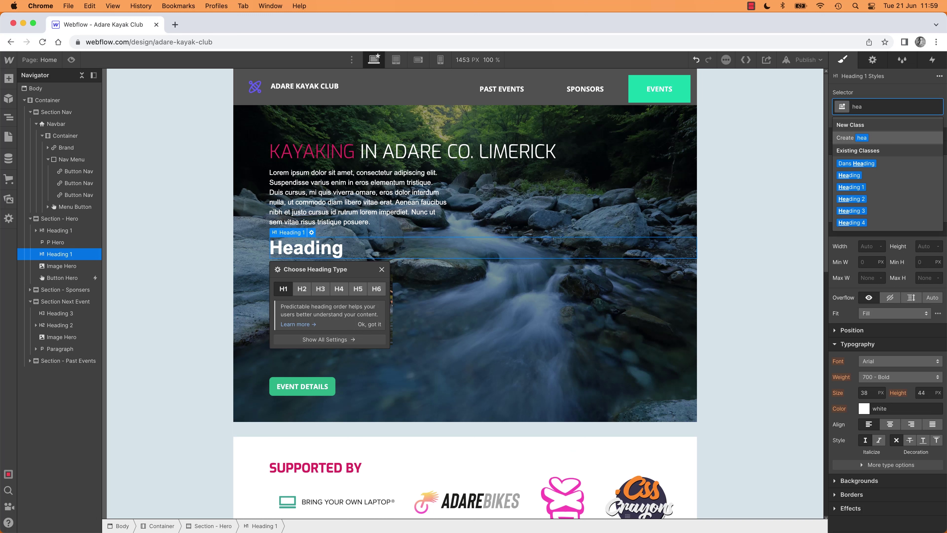
{"action": "key", "text": "Down"}
{"action": "key", "text": "Down"}
{"action": "key", "text": "Down"}
{"action": "key", "text": "Return"}
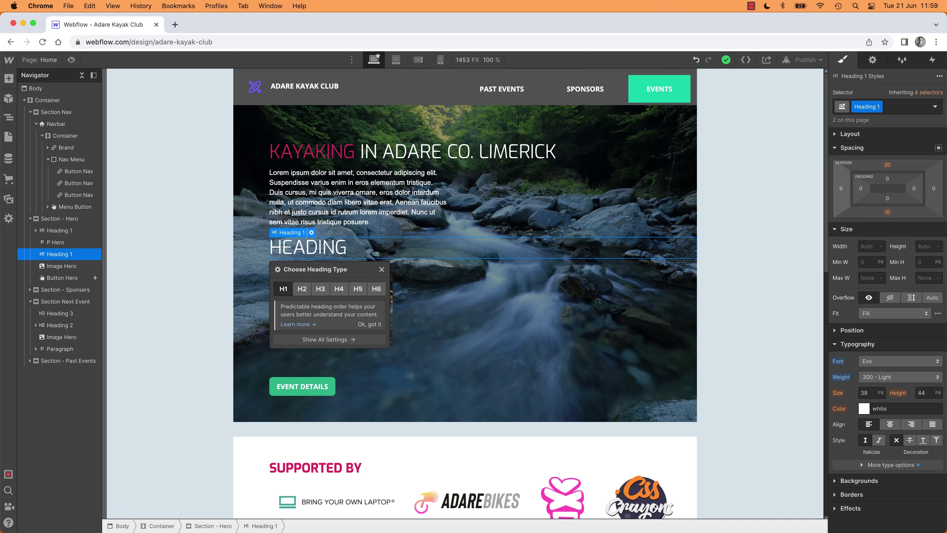
- Create a Button Purple combo class on the EVENT DETAILS button
{"action": "left_click", "coordinate": [316, 382]}
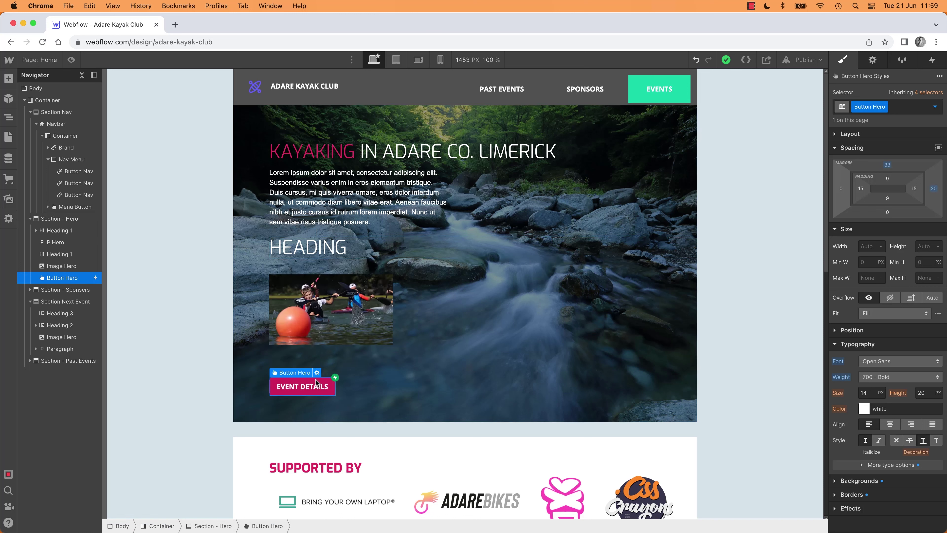
{"action": "key", "text": "super+Return"}
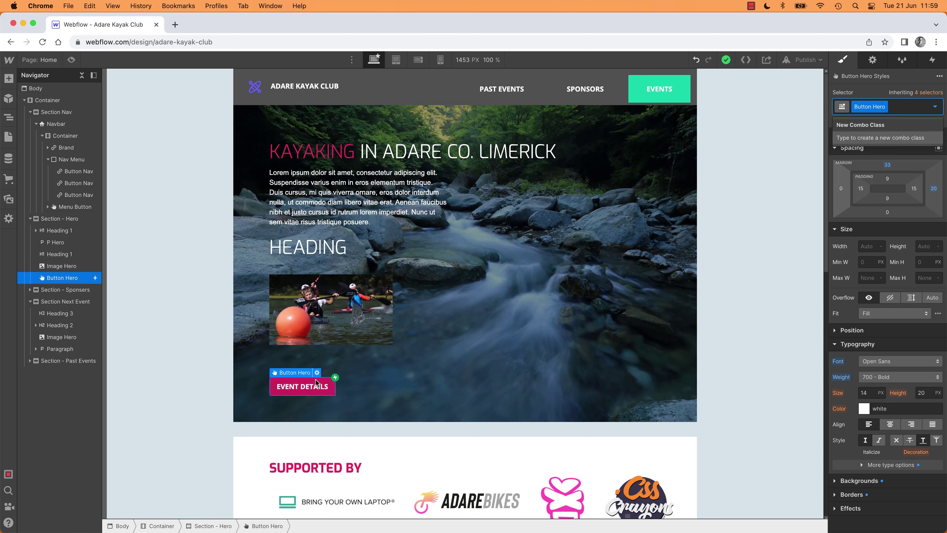
{"action": "type", "text": "butt"}
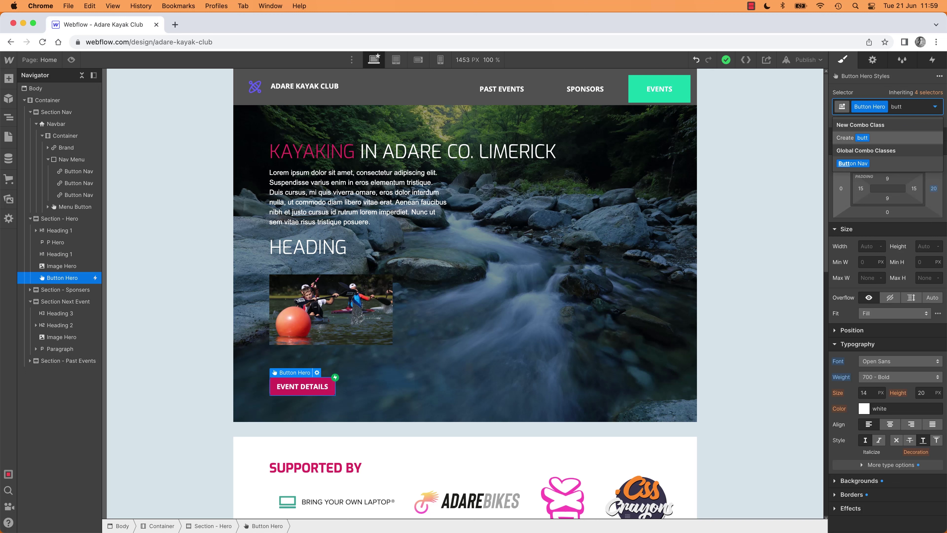
{"action": "key", "text": "Down"}
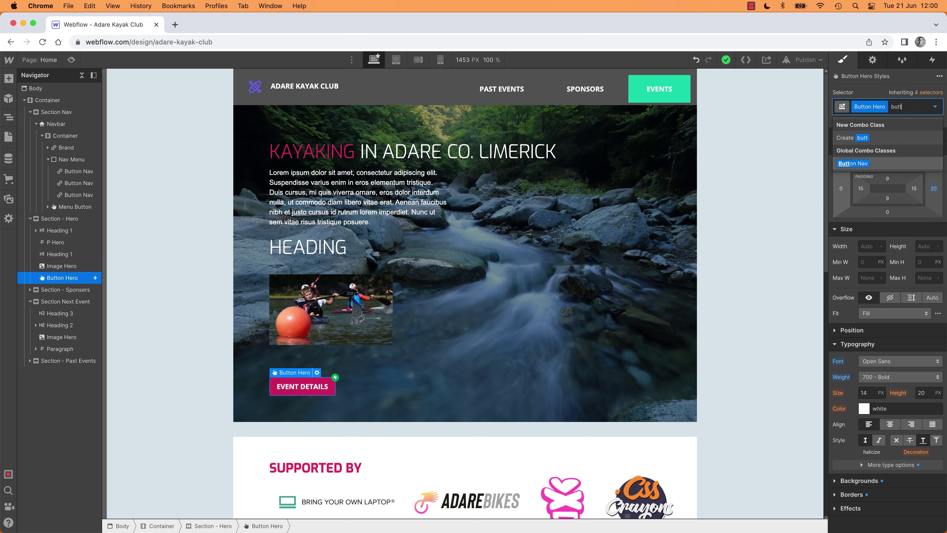
{"action": "key", "text": "BackSpace"}
{"action": "key", "text": "BackSpace"}
{"action": "key", "text": "BackSpace"}
{"action": "key", "text": "BackSpace"}
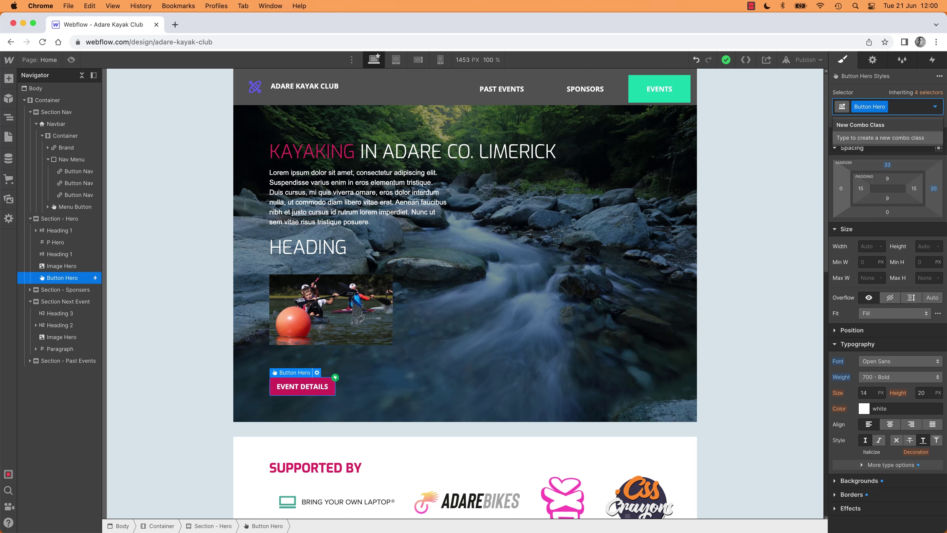
{"action": "type", "text": "Button"}
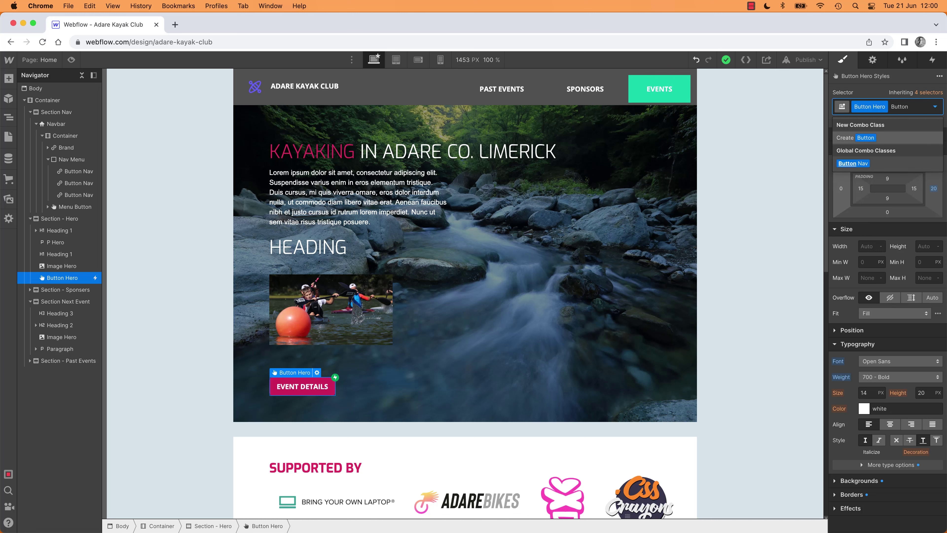
{"action": "type", "text": " Purple"}
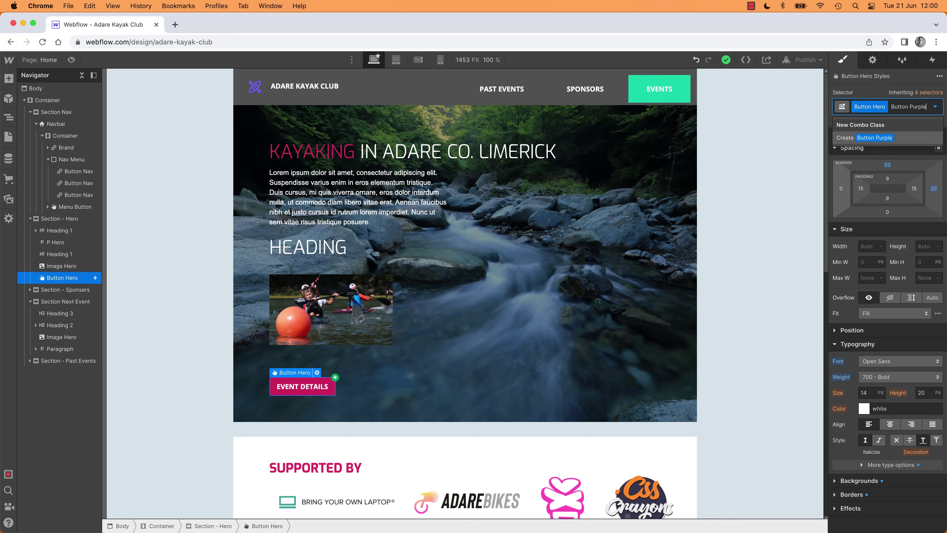
{"action": "key", "text": "Return"}
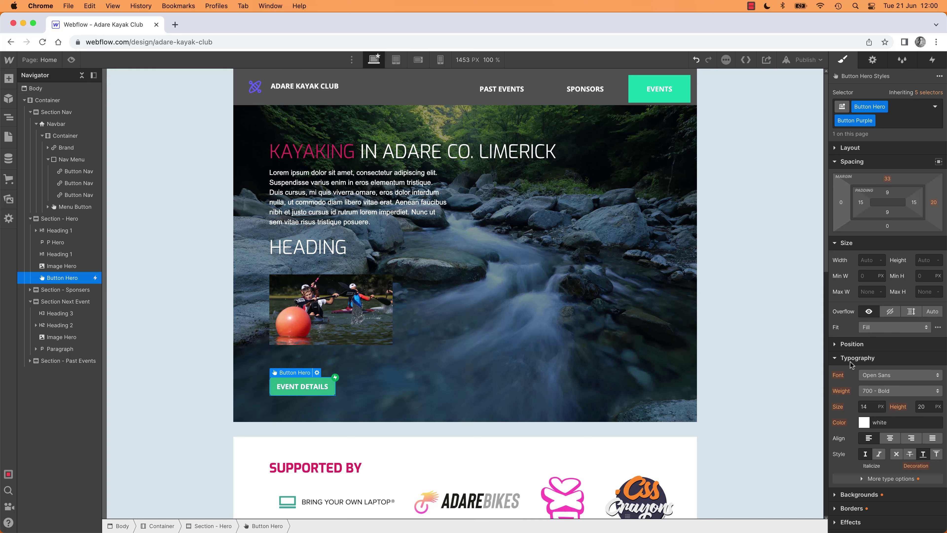
- Set the button's background colour to purple, then undo that change
{"action": "left_click", "coordinate": [836, 359]}
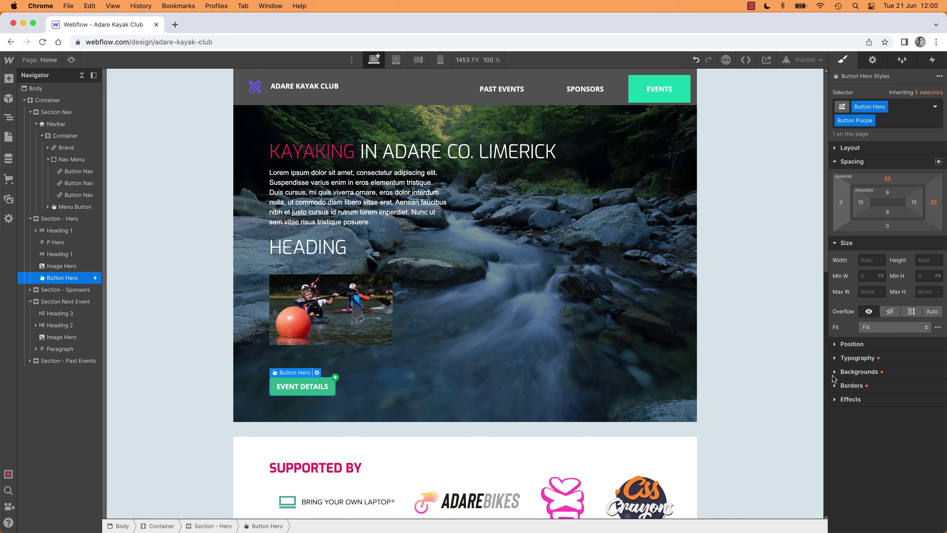
{"action": "left_click", "coordinate": [836, 372]}
{"action": "left_click", "coordinate": [864, 406]}
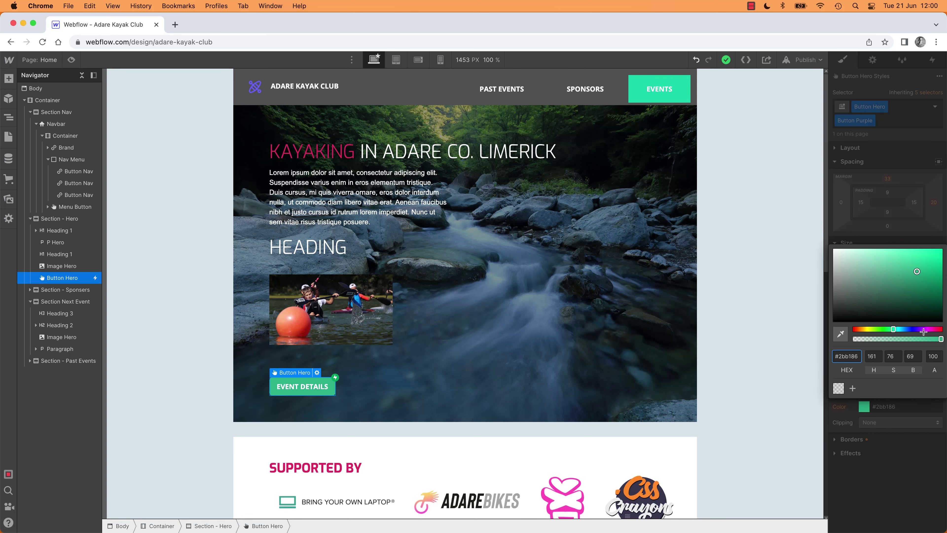
{"action": "left_click_drag", "start_coordinate": [919, 329], "coordinate": [924, 329]}
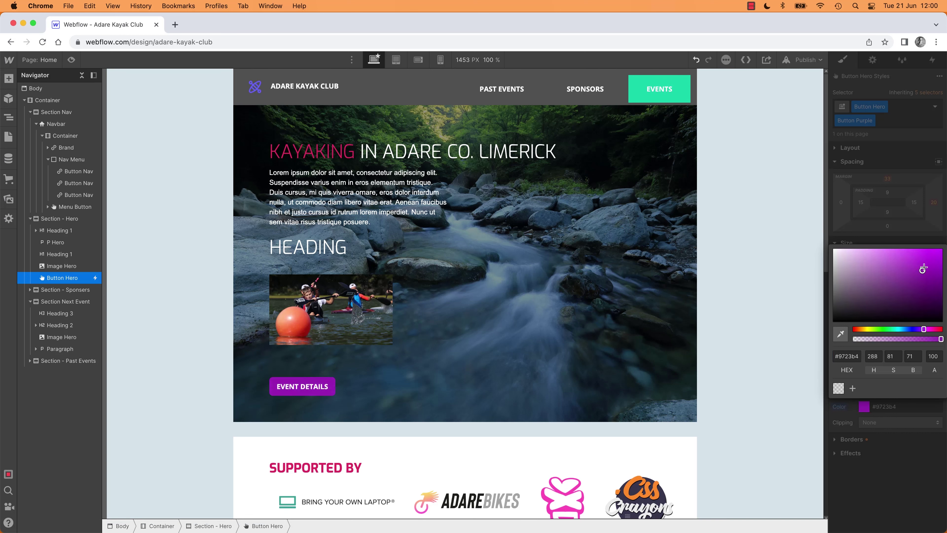
{"action": "left_click", "coordinate": [725, 355]}
{"action": "key", "text": "cmd+z"}
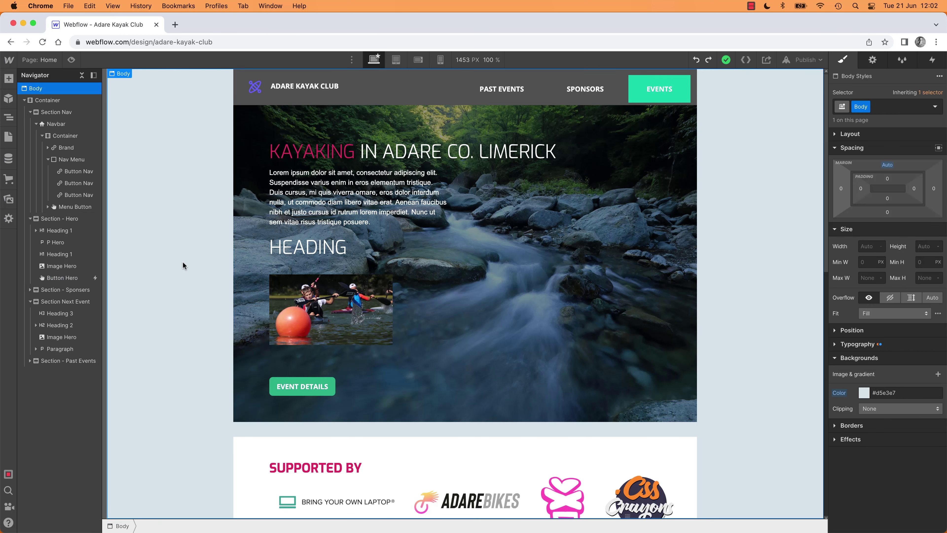
{"action": "left_click", "coordinate": [497, 60]}
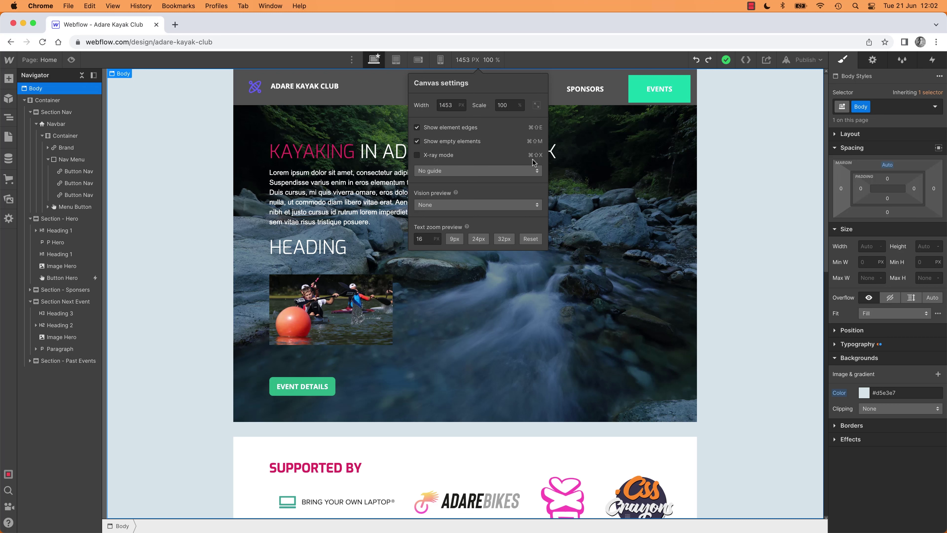
{"action": "left_click", "coordinate": [417, 155]}
{"action": "right_click", "coordinate": [167, 260]}
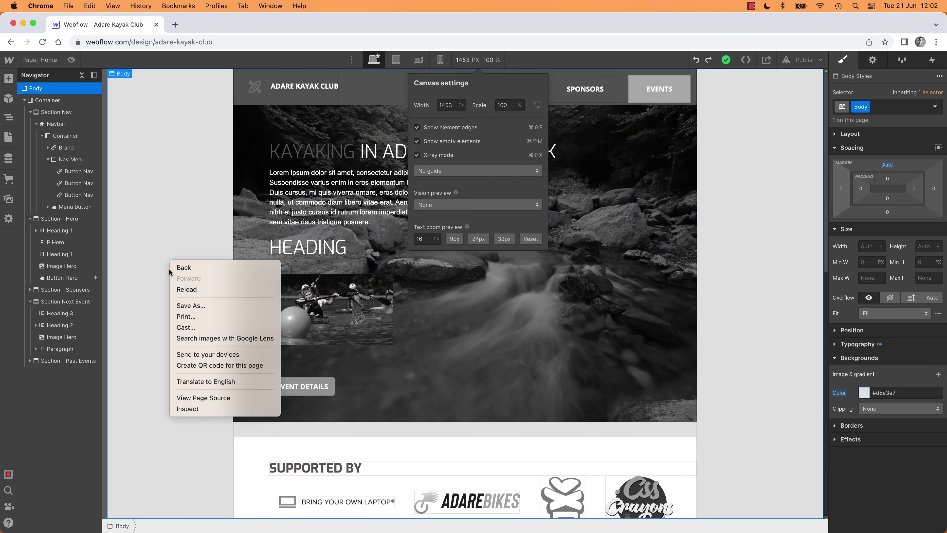
{"action": "left_click", "coordinate": [170, 194]}
{"action": "left_click", "coordinate": [170, 195]}
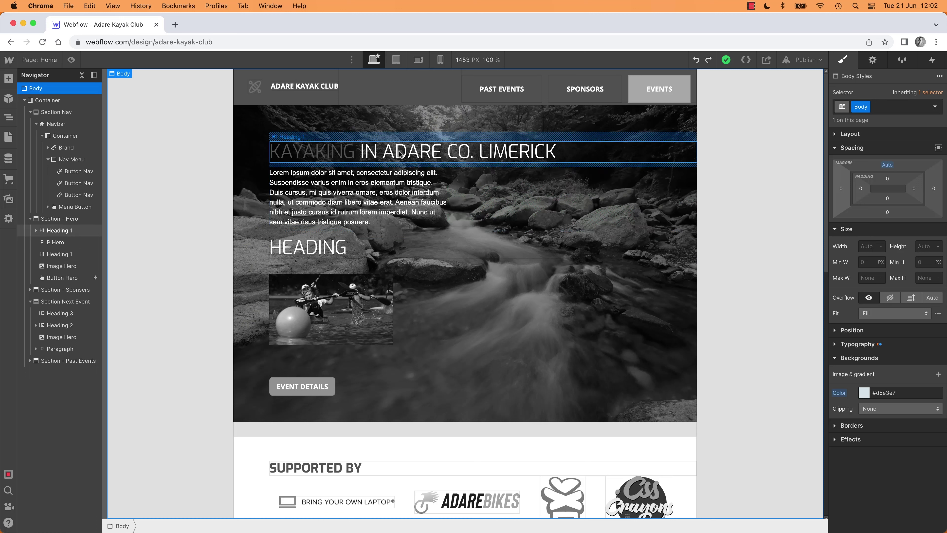
{"action": "left_click", "coordinate": [399, 198]}
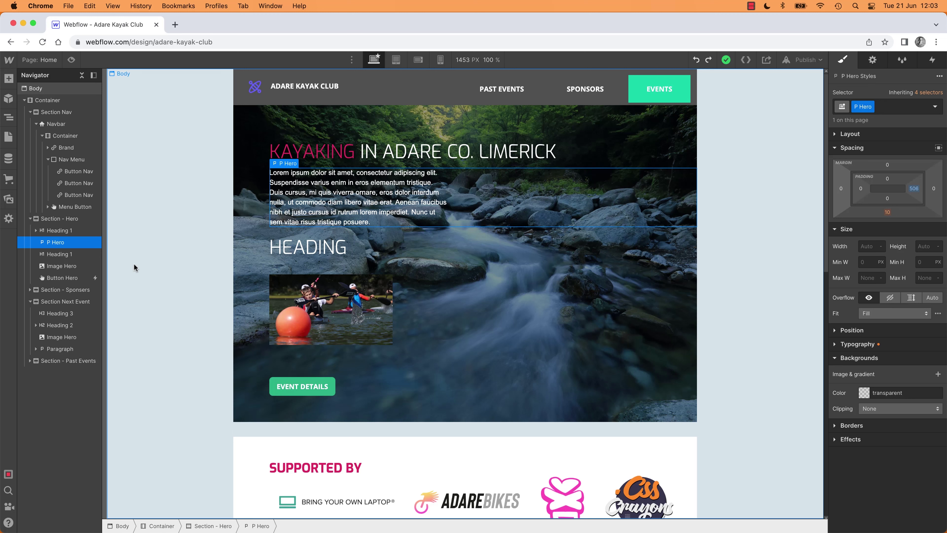
- Select the Body and collapse all style sections, briefly expanding Position and Size
{"action": "left_click", "coordinate": [744, 151]}
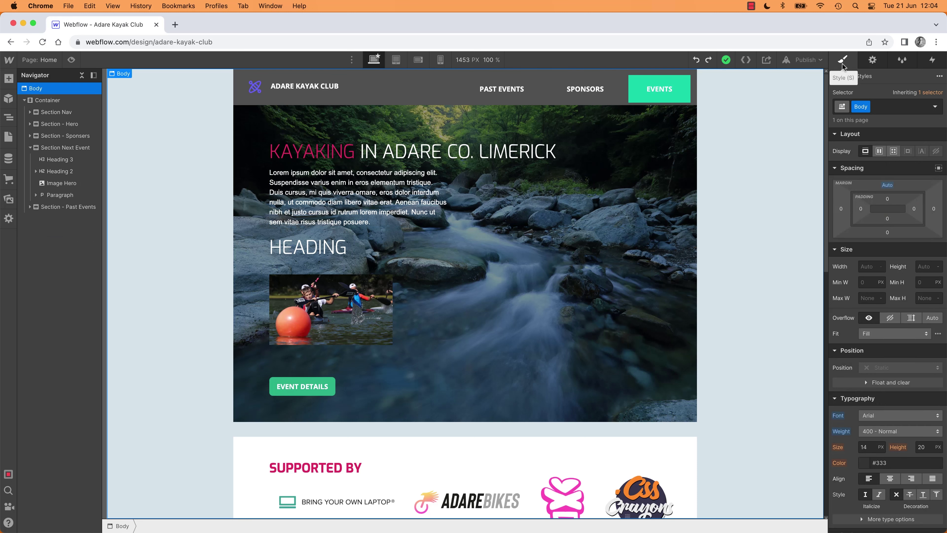
{"action": "left_click", "coordinate": [835, 169], "text": "alt"}
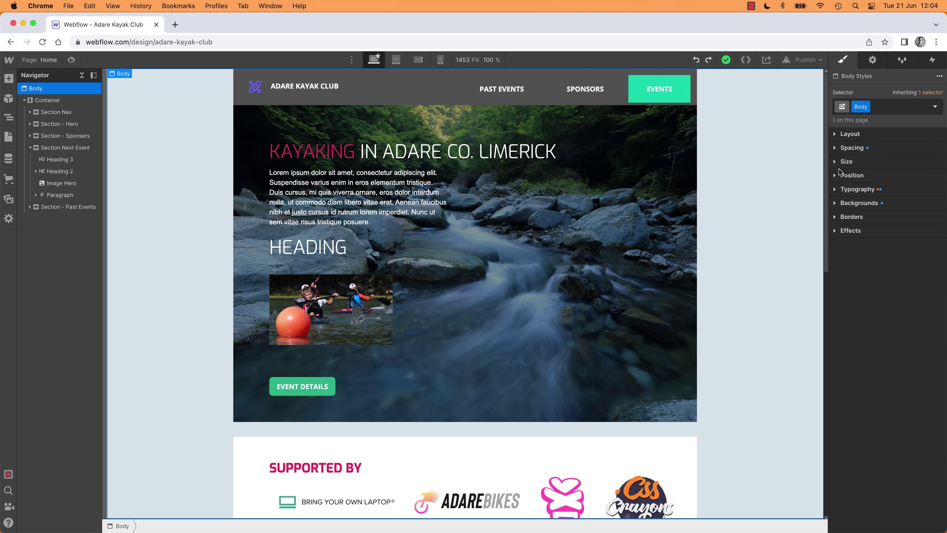
{"action": "left_click", "coordinate": [836, 176]}
{"action": "left_click", "coordinate": [835, 176]}
{"action": "left_click", "coordinate": [835, 162]}
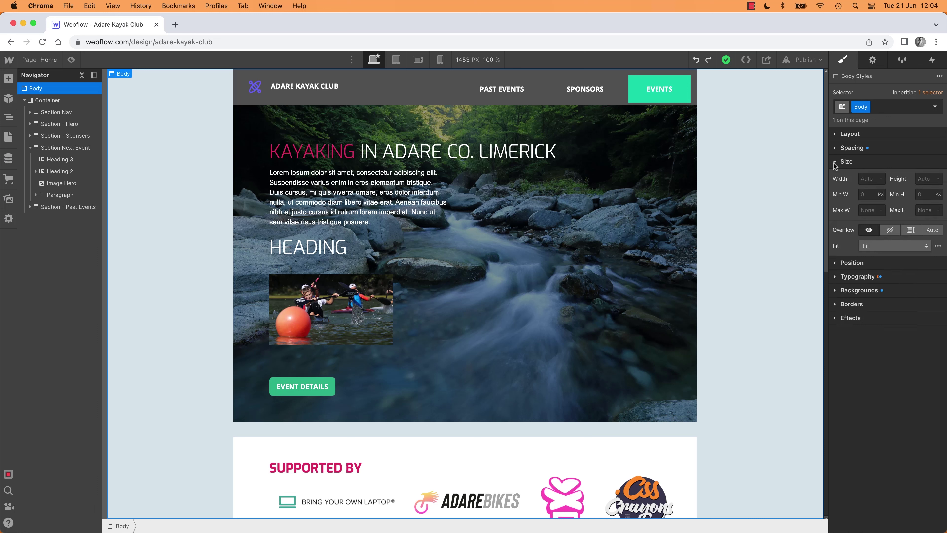
{"action": "left_click", "coordinate": [835, 163]}
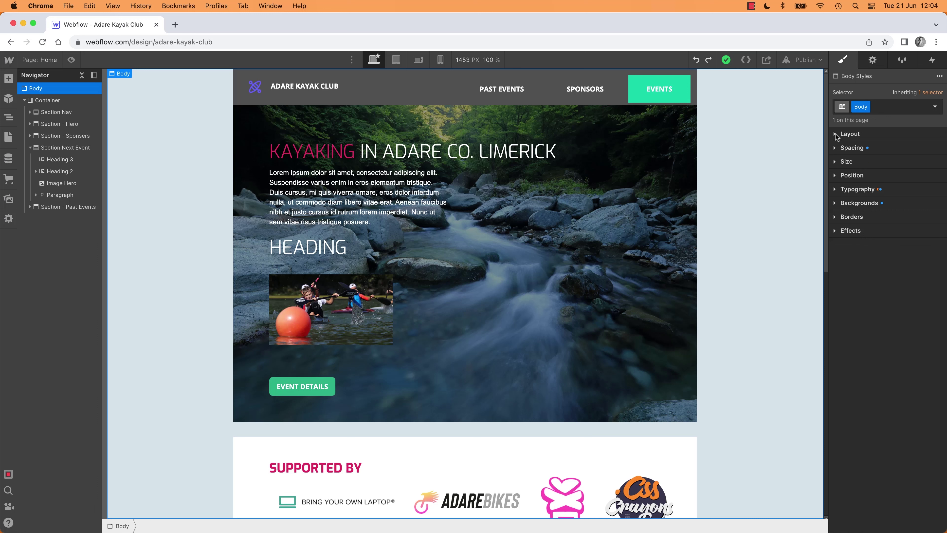
- Expand every style section, collapse them all again, then select the hero image
{"action": "left_click", "coordinate": [836, 135], "text": "alt"}
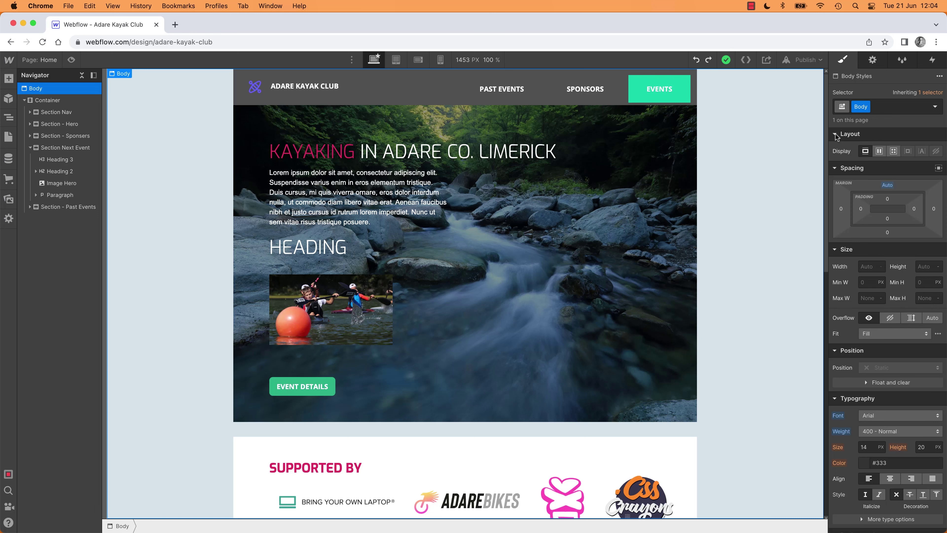
{"action": "scroll", "coordinate": [843, 196], "scroll_direction": "down", "scroll_amount": 10}
{"action": "scroll", "coordinate": [842, 196], "scroll_direction": "up", "scroll_amount": 10}
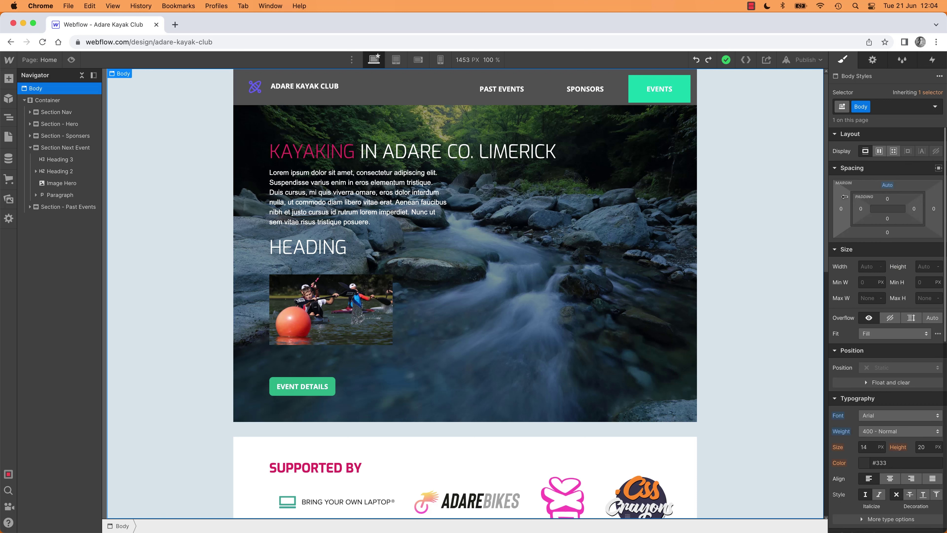
{"action": "left_click", "coordinate": [836, 134], "text": "alt"}
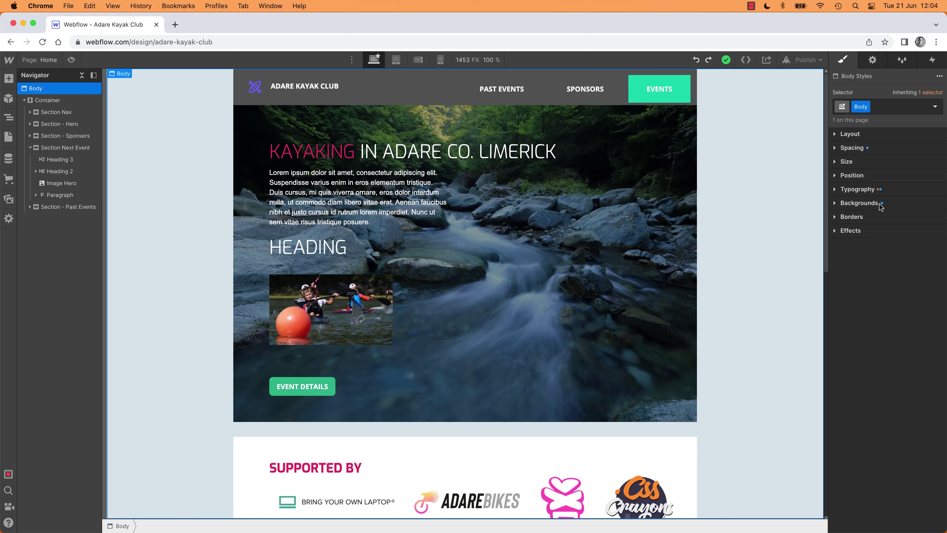
{"action": "left_click", "coordinate": [372, 306]}
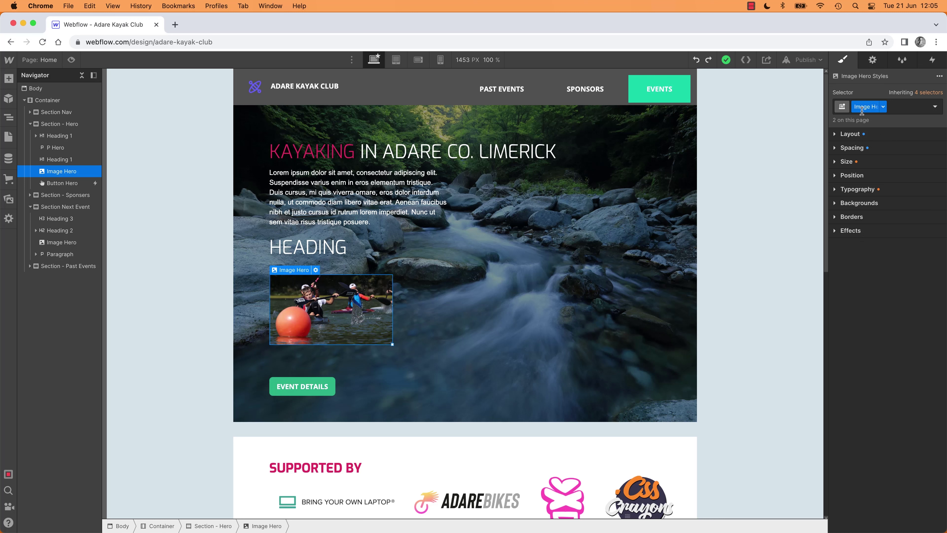
- Browse Image Hero's style sections and trace its 100% max width to the All Images style
{"action": "left_click", "coordinate": [836, 136]}
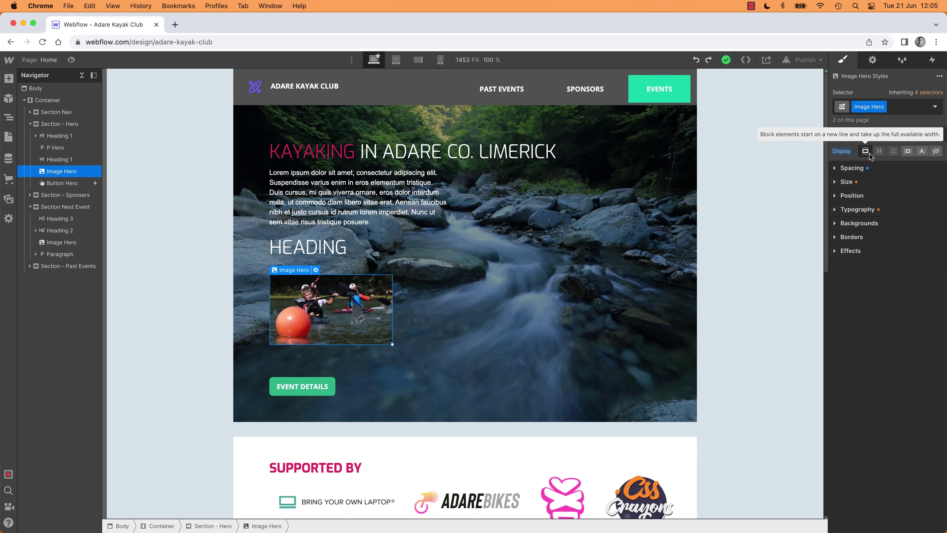
{"action": "left_click", "coordinate": [836, 135]}
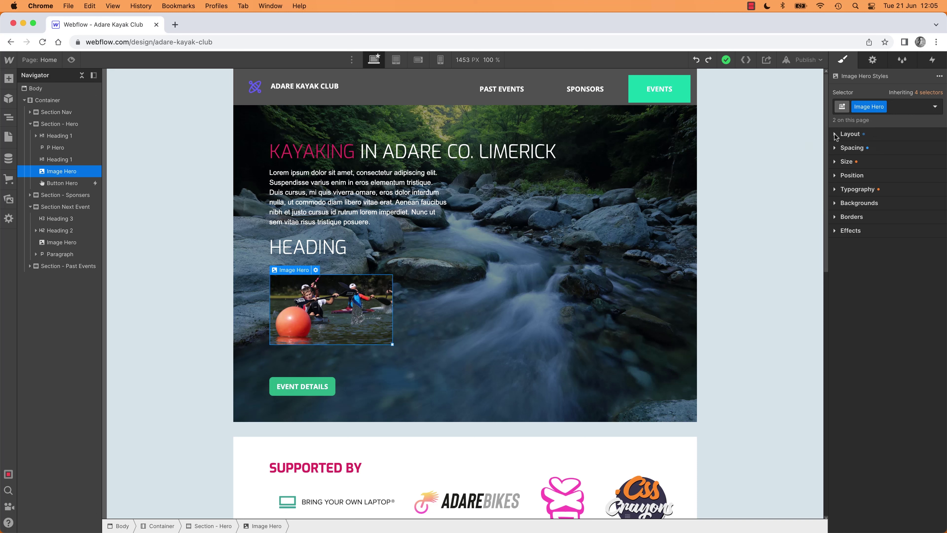
{"action": "left_click", "coordinate": [835, 149]}
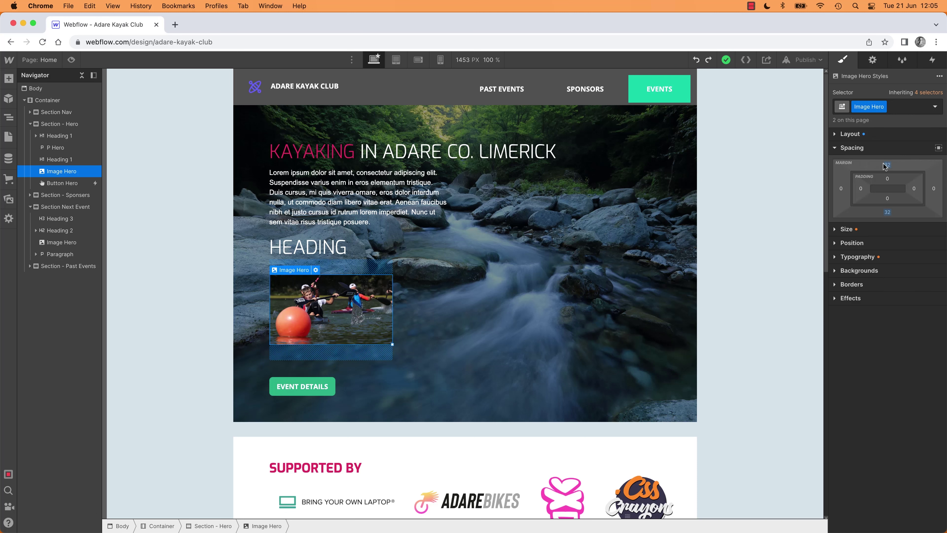
{"action": "left_click", "coordinate": [835, 148]}
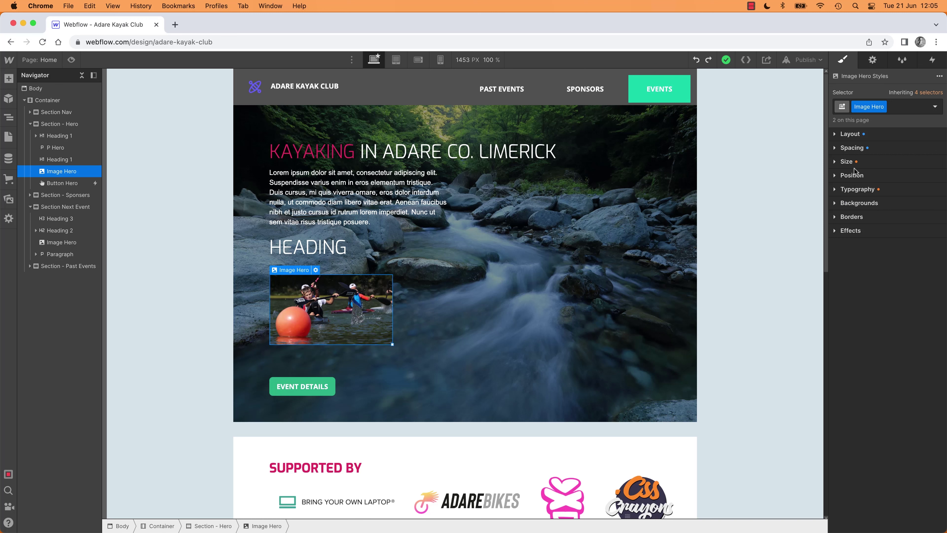
{"action": "left_click", "coordinate": [835, 175]}
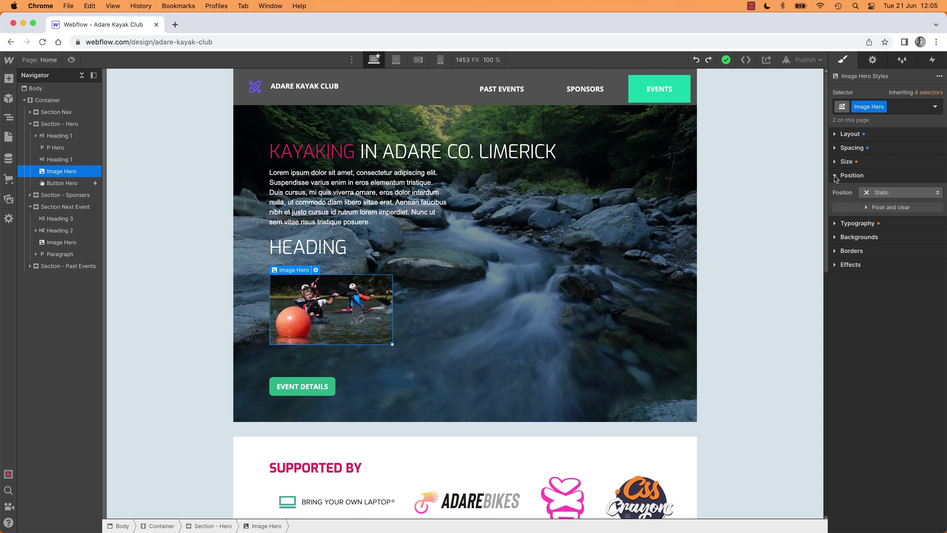
{"action": "left_click", "coordinate": [835, 175]}
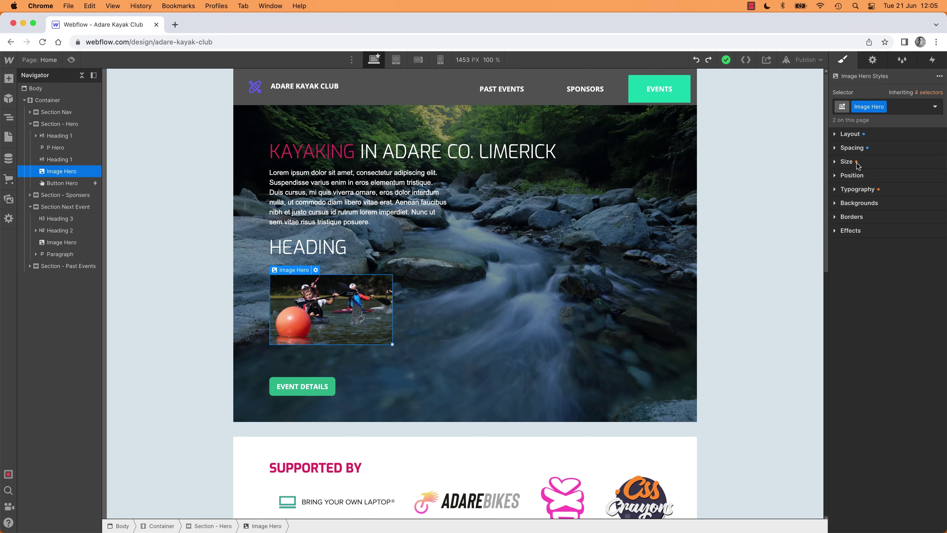
{"action": "left_click", "coordinate": [835, 162]}
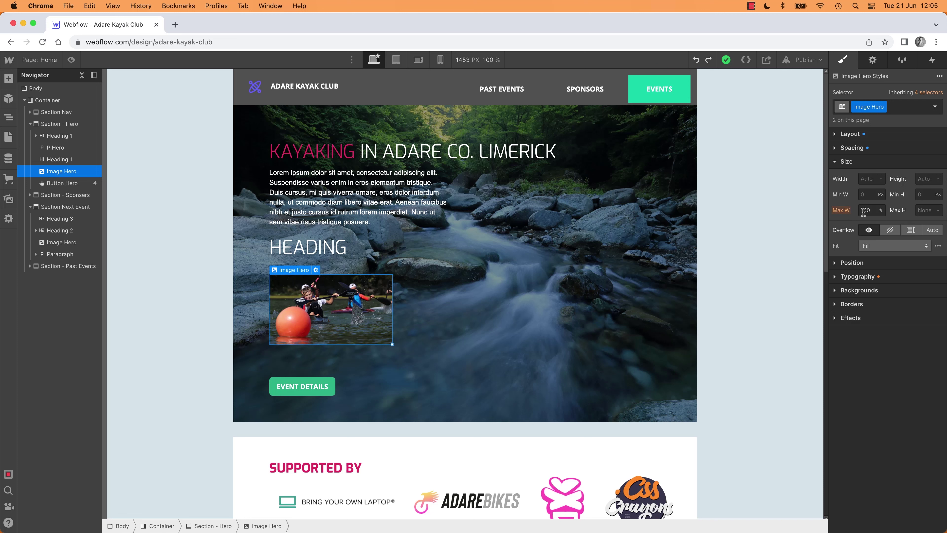
{"action": "left_click", "coordinate": [841, 211]}
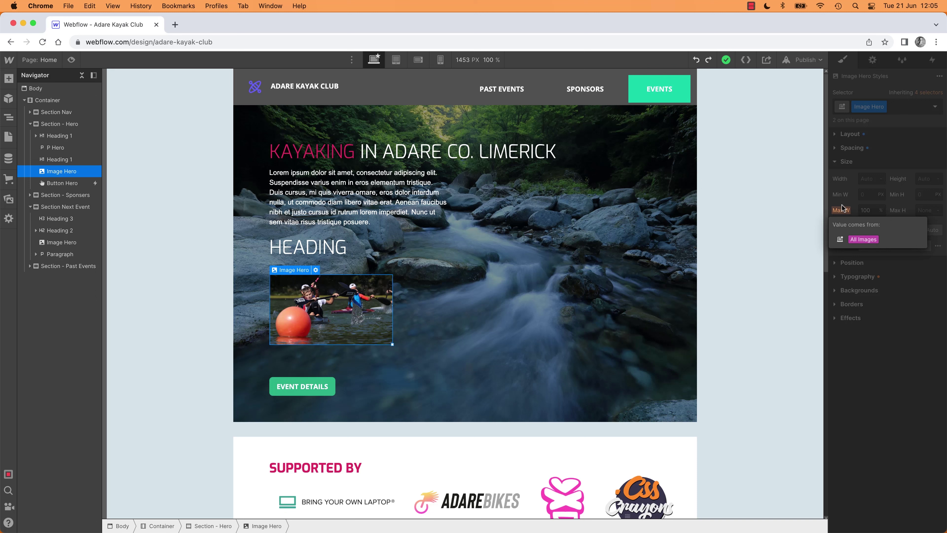
- Trace the hero paragraph's white text colour to the Section - Hero style, then select the second heading
{"action": "left_click", "coordinate": [831, 207]}
{"action": "left_click", "coordinate": [844, 161]}
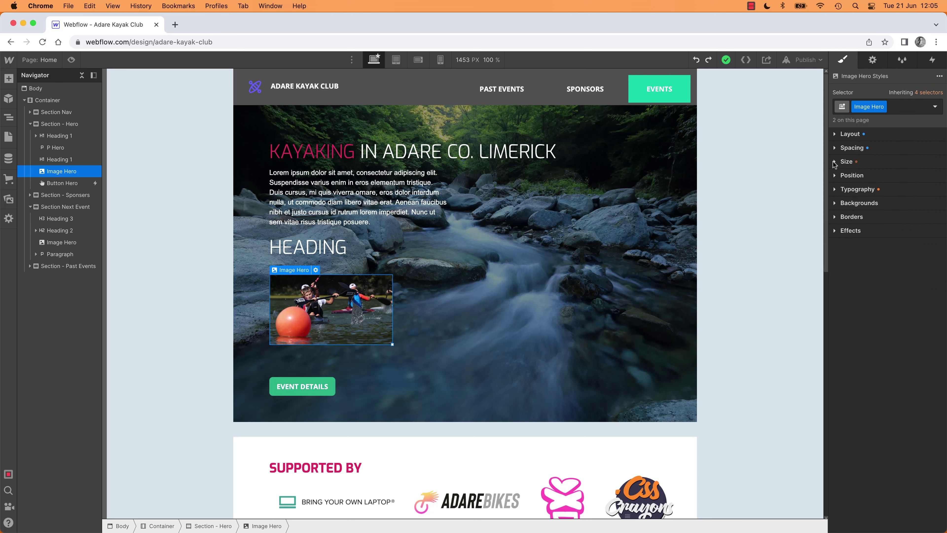
{"action": "left_click", "coordinate": [405, 198]}
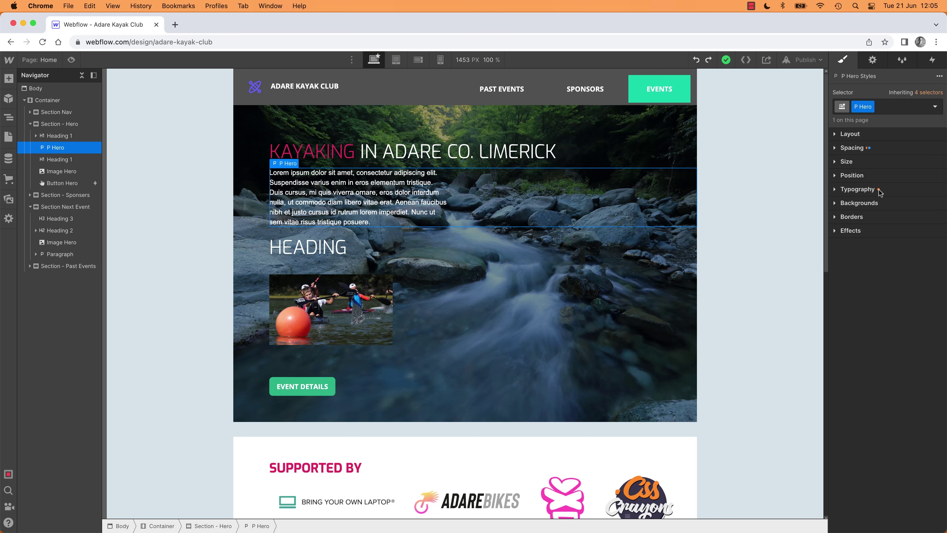
{"action": "left_click", "coordinate": [835, 191]}
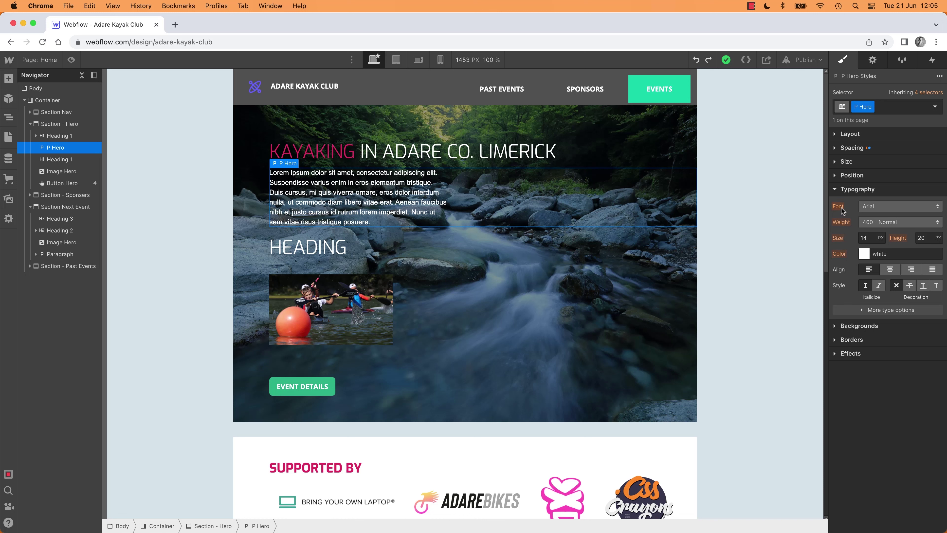
{"action": "left_click", "coordinate": [840, 254]}
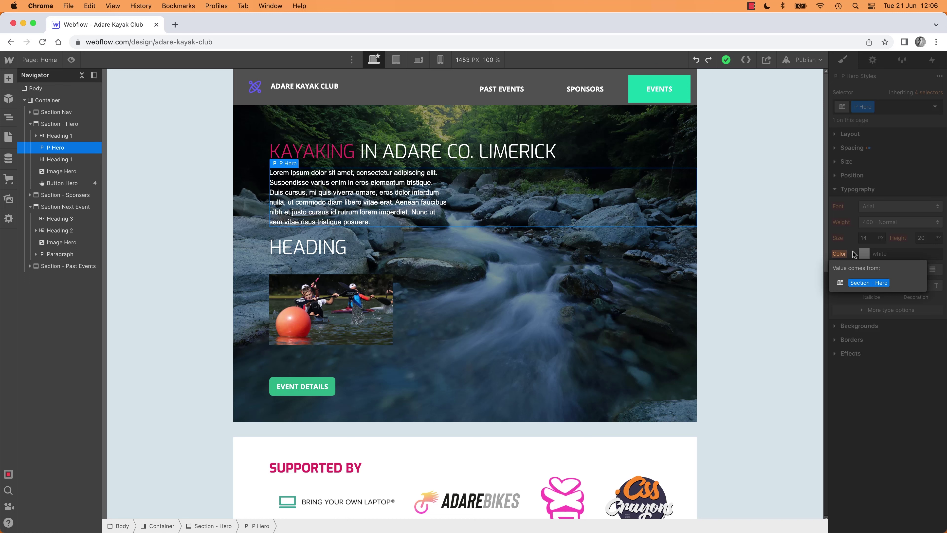
{"action": "left_click", "coordinate": [246, 171]}
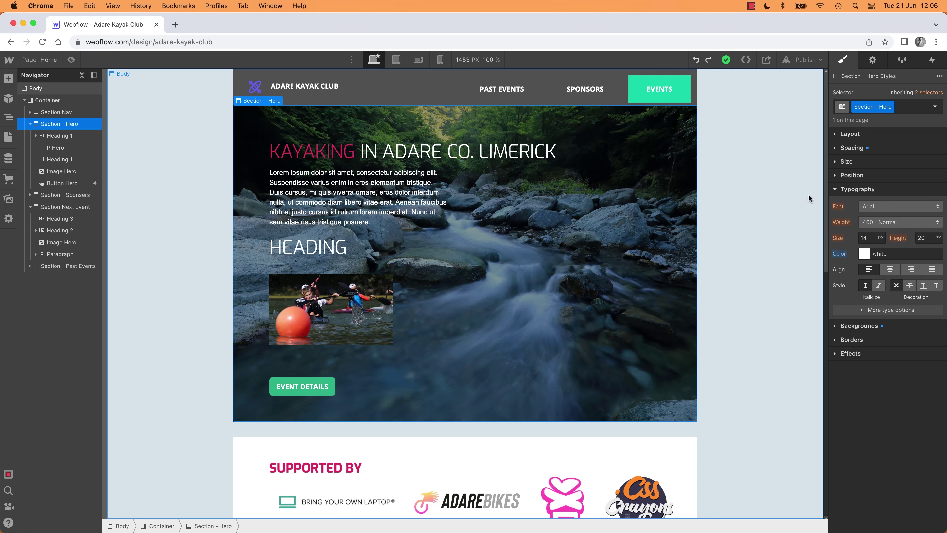
{"action": "left_click", "coordinate": [835, 191]}
{"action": "left_click", "coordinate": [691, 248]}
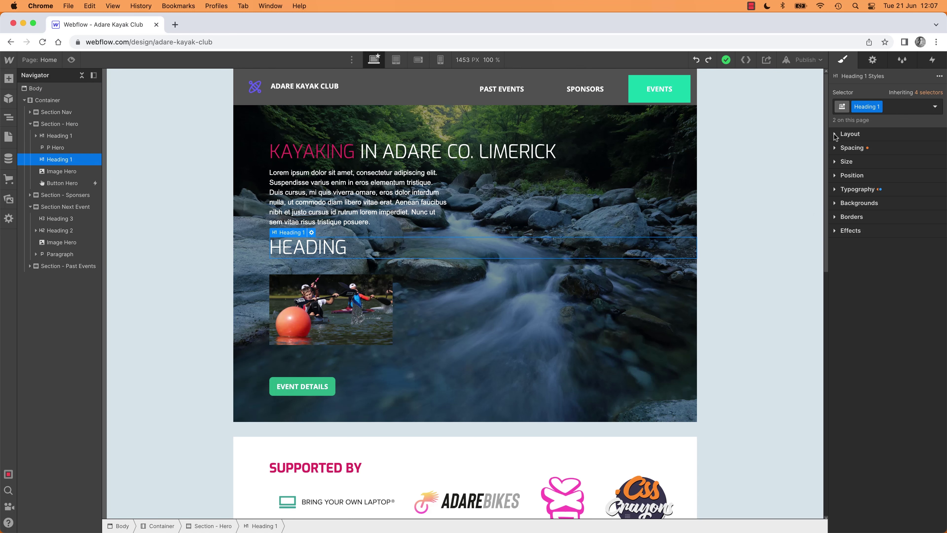
- Switch the second heading's font size to REM, undo the oversized 38 rem, and apply 2rem
{"action": "left_click", "coordinate": [836, 191]}
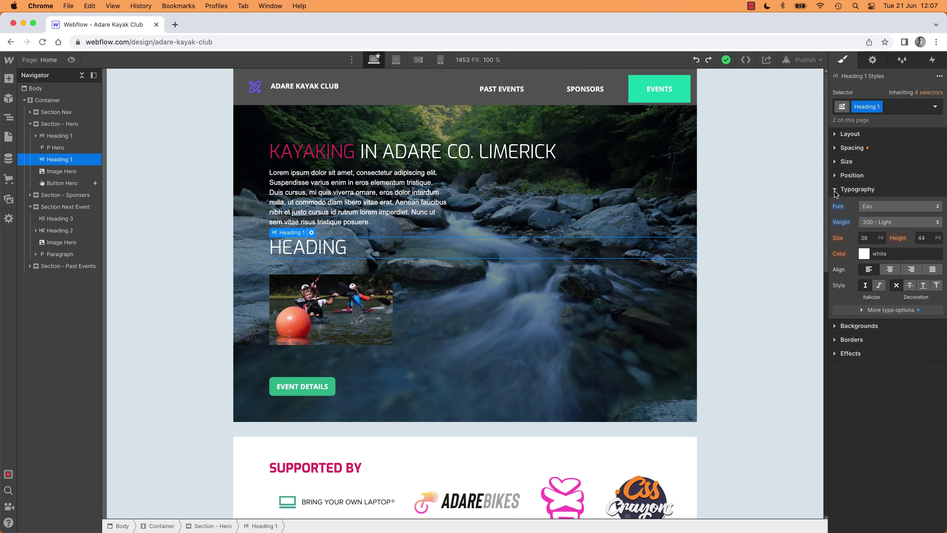
{"action": "left_click", "coordinate": [866, 239]}
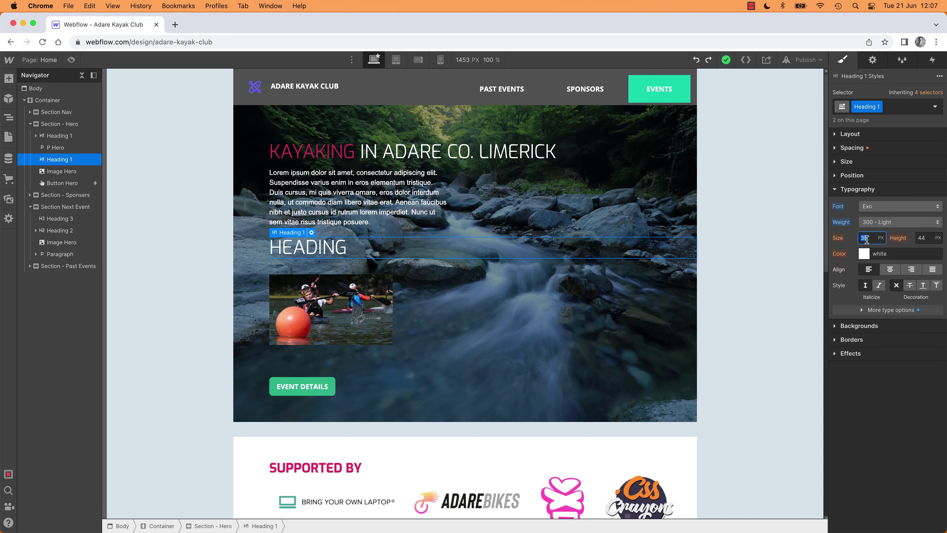
{"action": "left_click", "coordinate": [881, 238]}
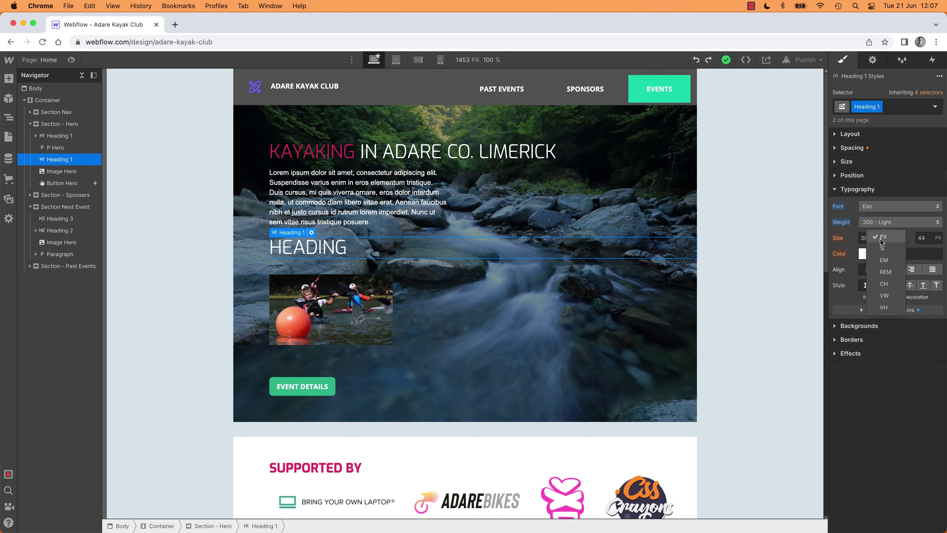
{"action": "left_click", "coordinate": [886, 272]}
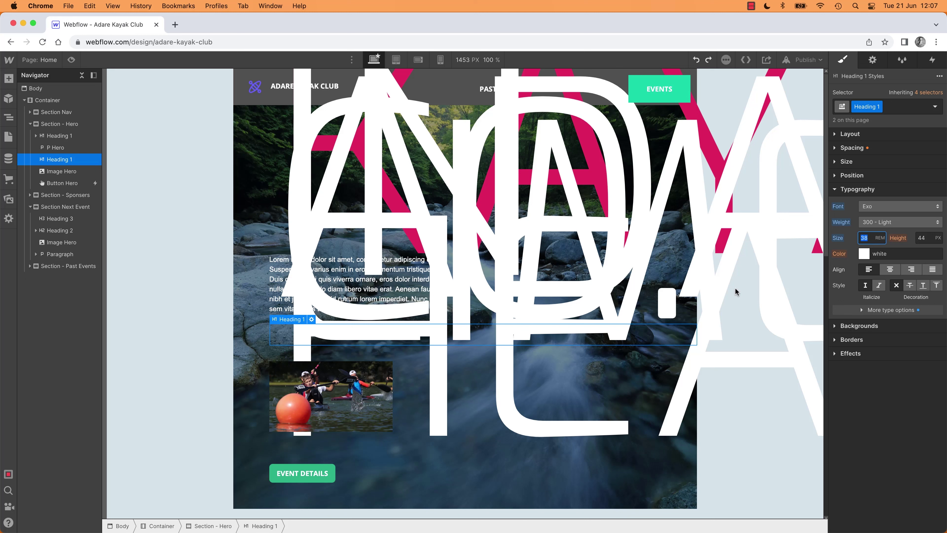
{"action": "key", "text": "super+z"}
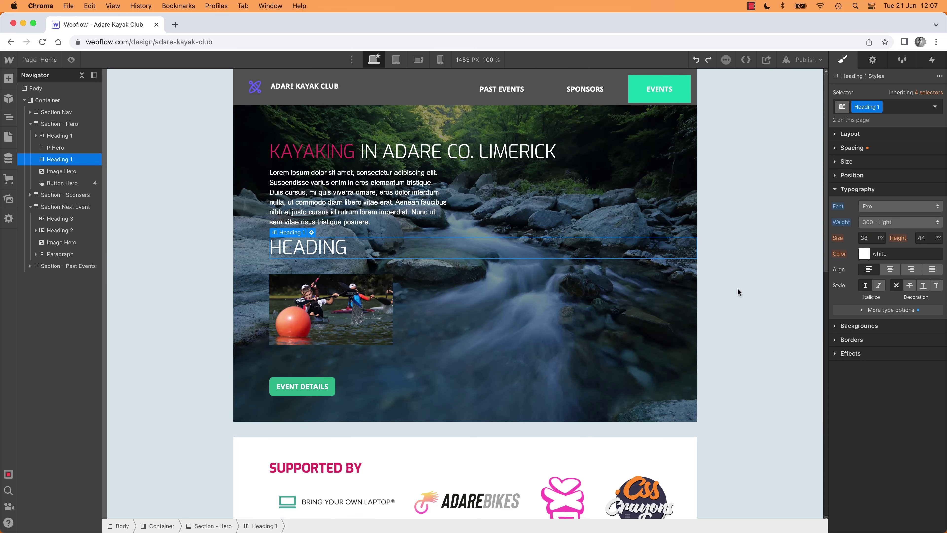
{"action": "left_click", "coordinate": [871, 238]}
{"action": "key", "text": "Return"}
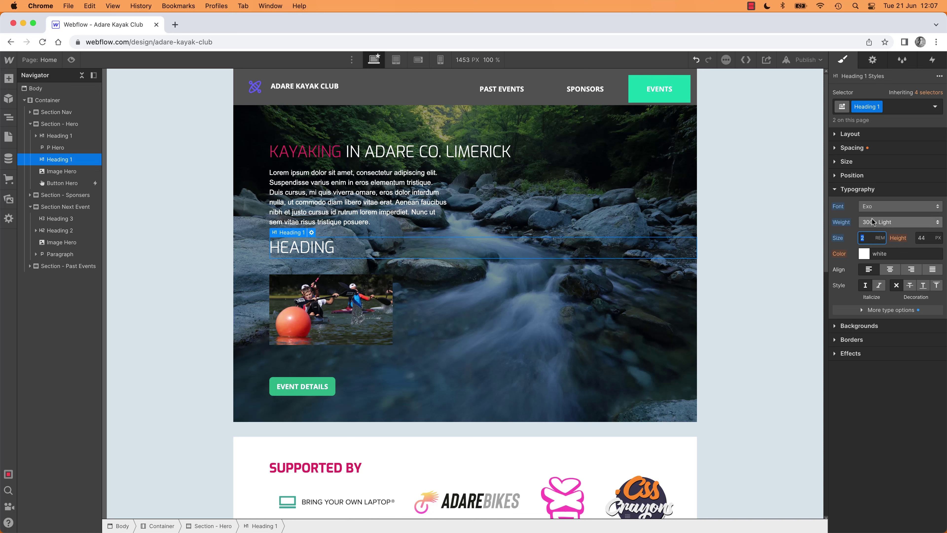
- Try a 50% left margin on the heading, reset it to 0, and delete the extra heading
{"action": "left_click", "coordinate": [834, 148]}
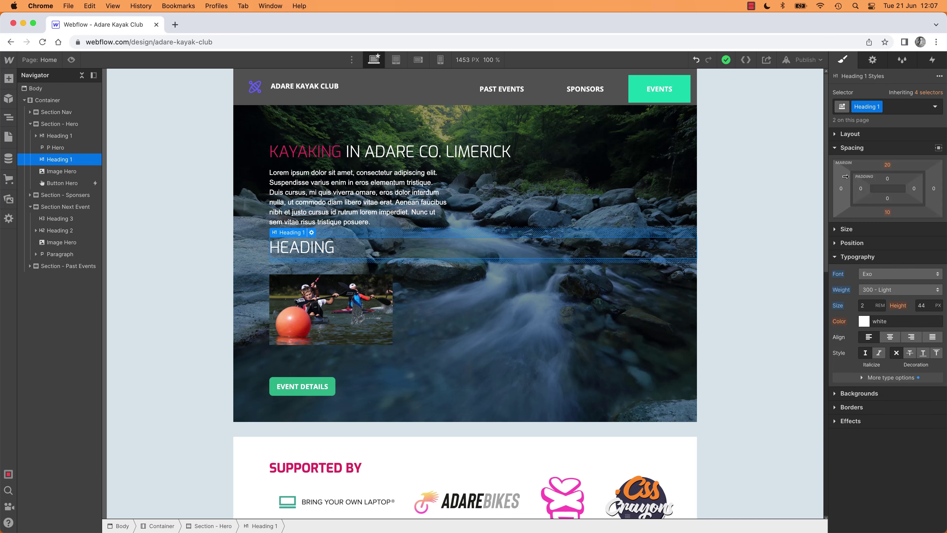
{"action": "left_click", "coordinate": [841, 189]}
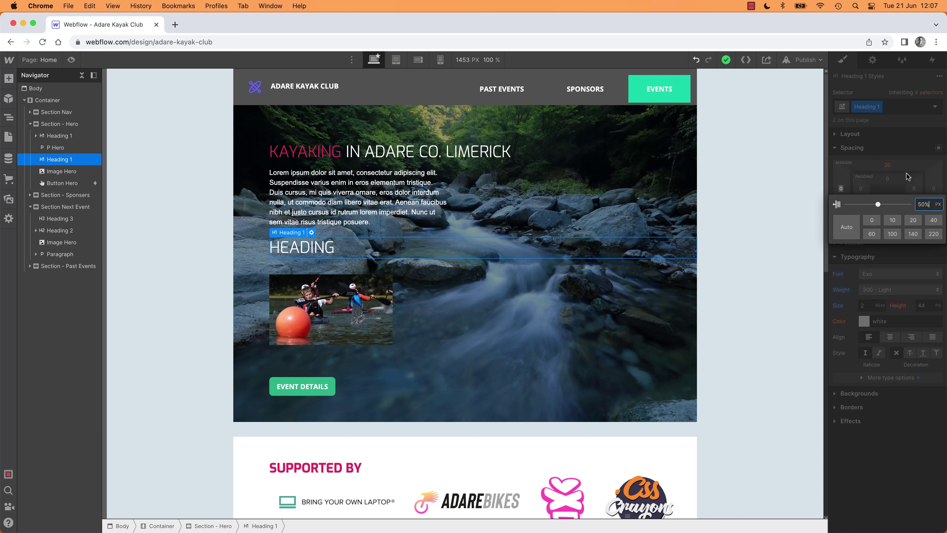
{"action": "key", "text": "Return"}
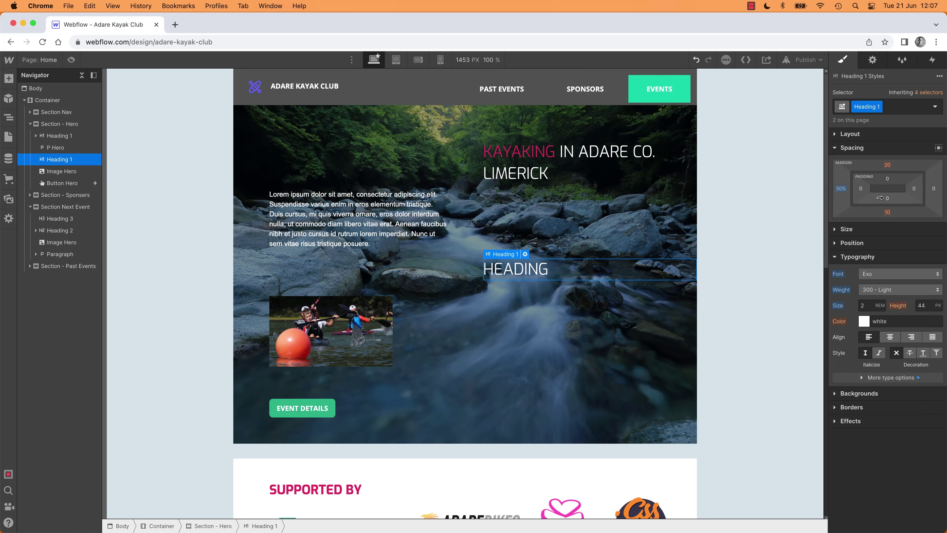
{"action": "left_click", "coordinate": [842, 188], "text": "alt"}
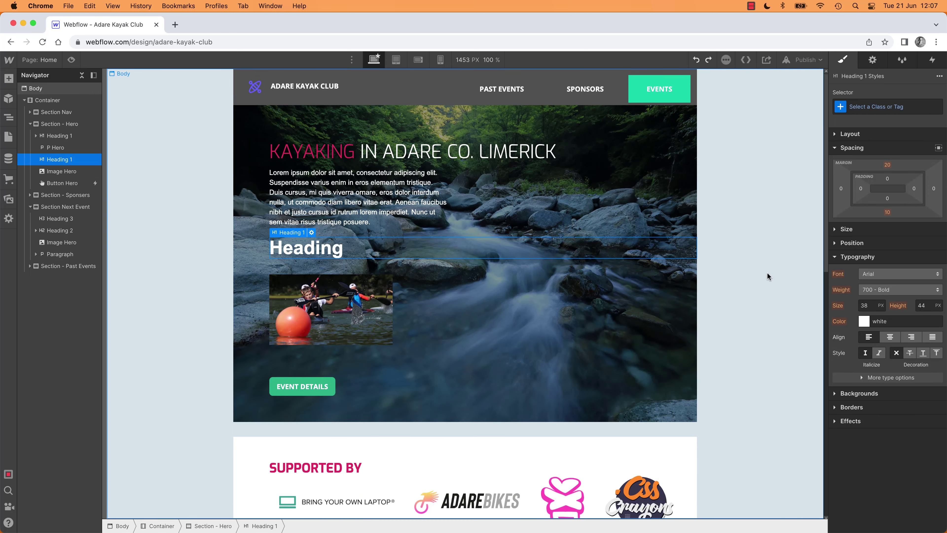
{"action": "key", "text": "Delete"}
- Select the hero section, heading, paragraph, kayak image and Event Details button in turn via the Navigator
{"action": "left_click", "coordinate": [731, 234]}
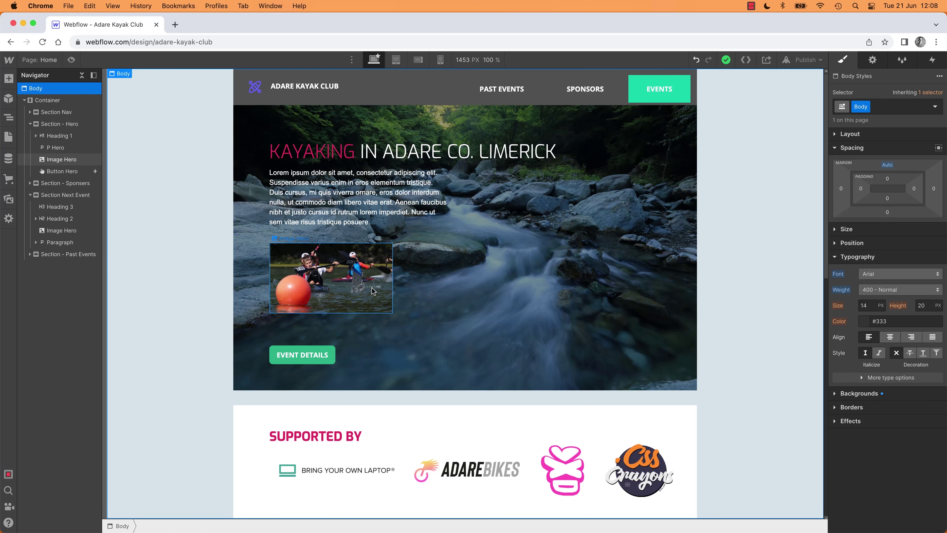
{"action": "left_click", "coordinate": [353, 272]}
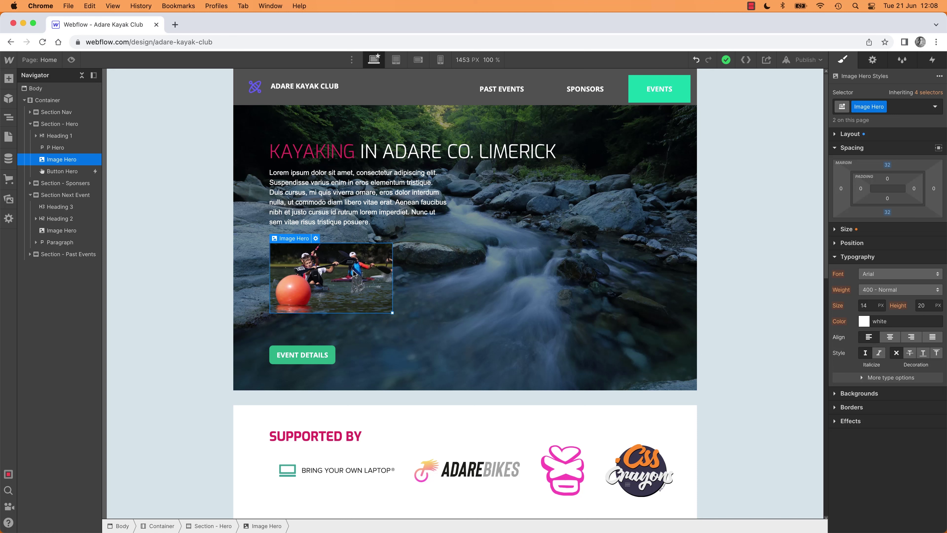
{"action": "key", "text": "Up"}
{"action": "key", "text": "Up"}
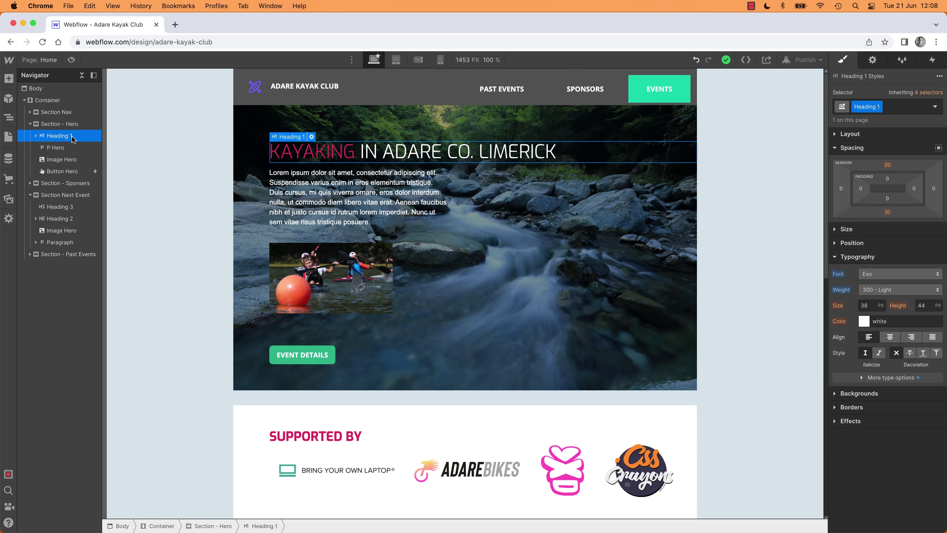
{"action": "left_click", "coordinate": [52, 128]}
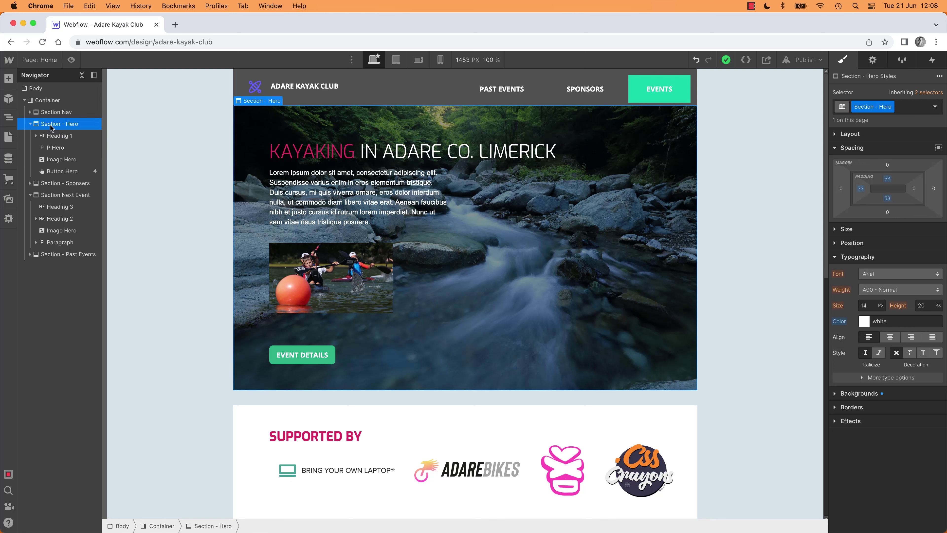
{"action": "left_click", "coordinate": [56, 136]}
{"action": "left_click", "coordinate": [59, 147]}
{"action": "left_click", "coordinate": [63, 159]}
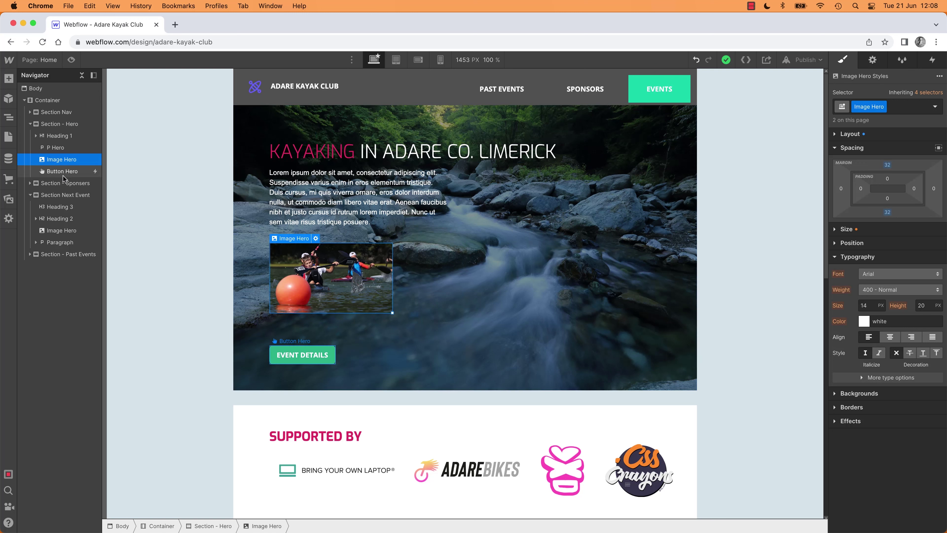
{"action": "left_click", "coordinate": [63, 174]}
{"action": "left_click", "coordinate": [60, 159]}
{"action": "left_click", "coordinate": [60, 148]}
{"action": "left_click", "coordinate": [60, 137]}
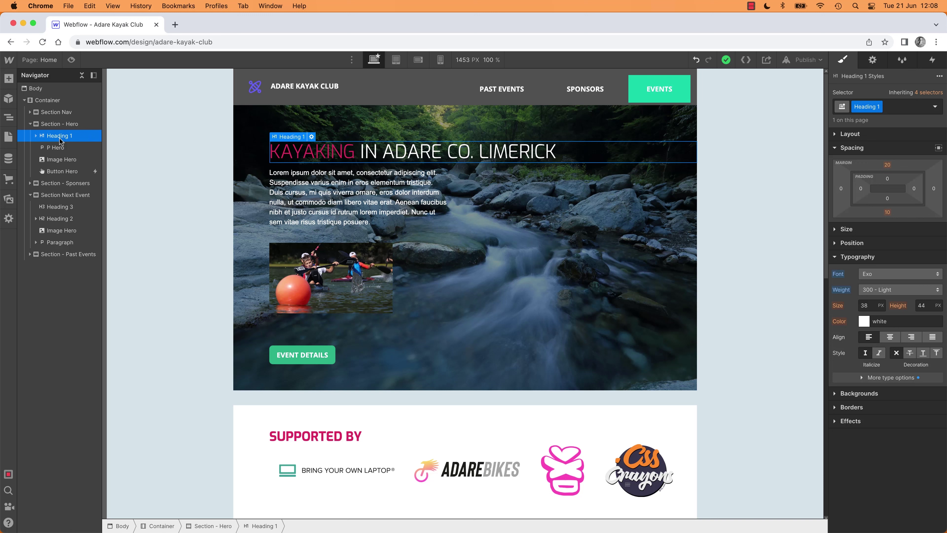
- Step the selection between the hero image, paragraph, heading and button with arrow keys, then to the parent section
{"action": "left_click", "coordinate": [354, 290]}
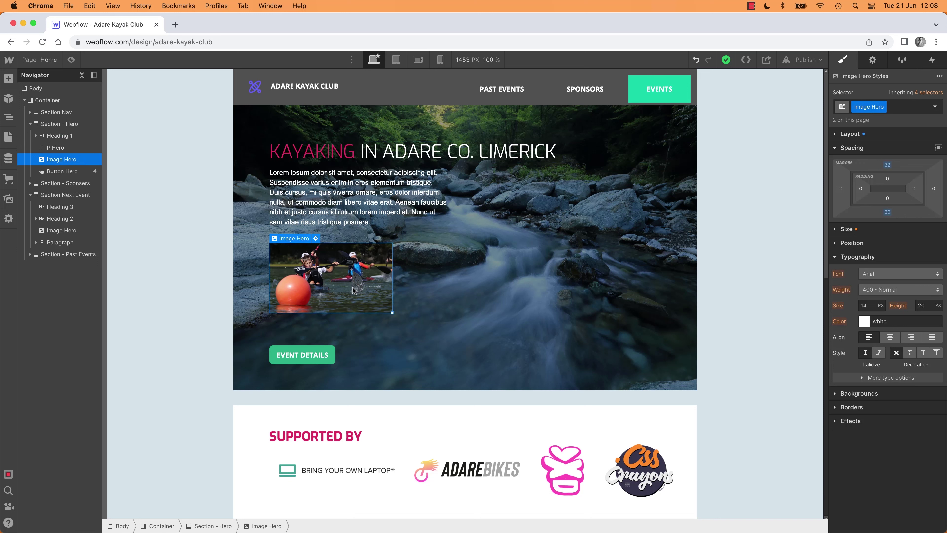
{"action": "key", "text": "Up"}
{"action": "key", "text": "Down"}
{"action": "key", "text": "Down"}
{"action": "key", "text": "Up"}
{"action": "key", "text": "Up"}
{"action": "key", "text": "Up"}
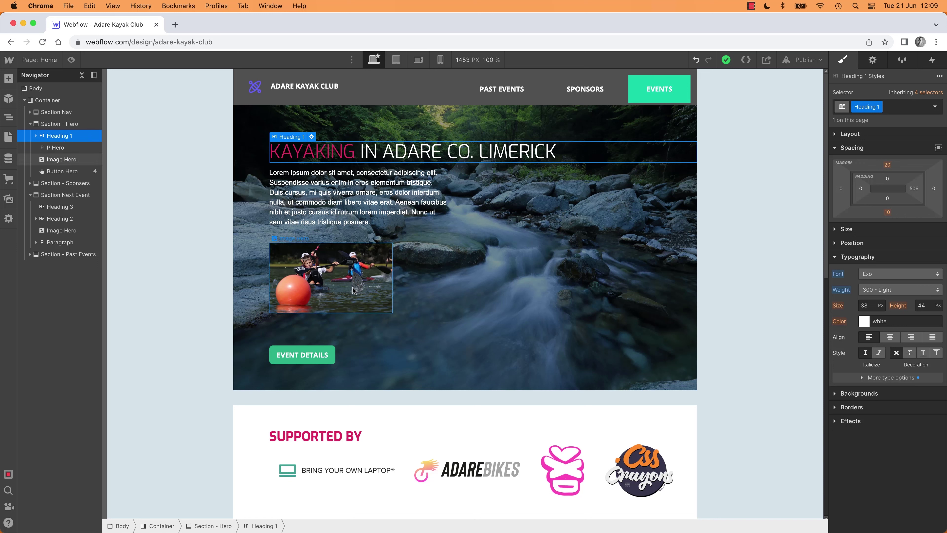
{"action": "key", "text": "Down"}
{"action": "key", "text": "Down"}
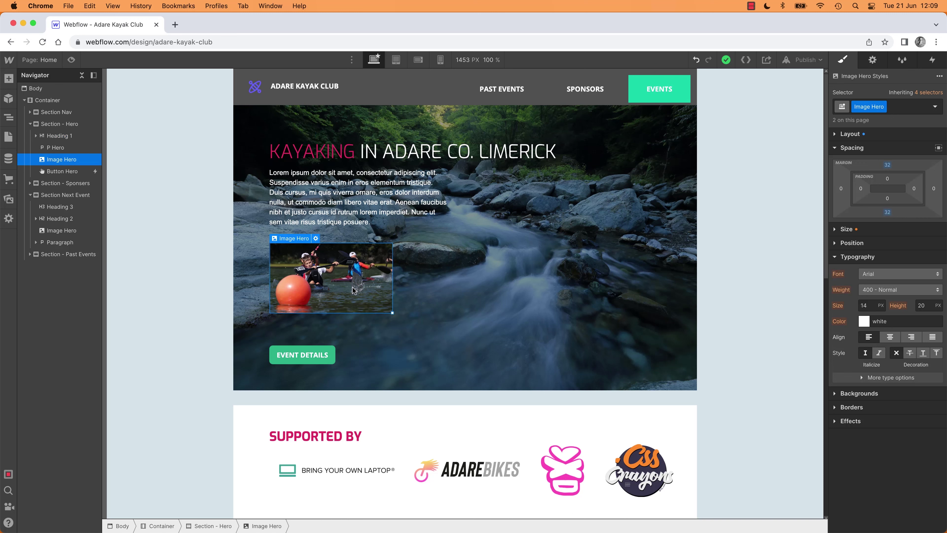
{"action": "key", "text": "Down"}
{"action": "key", "text": "Up"}
{"action": "key", "text": "Up"}
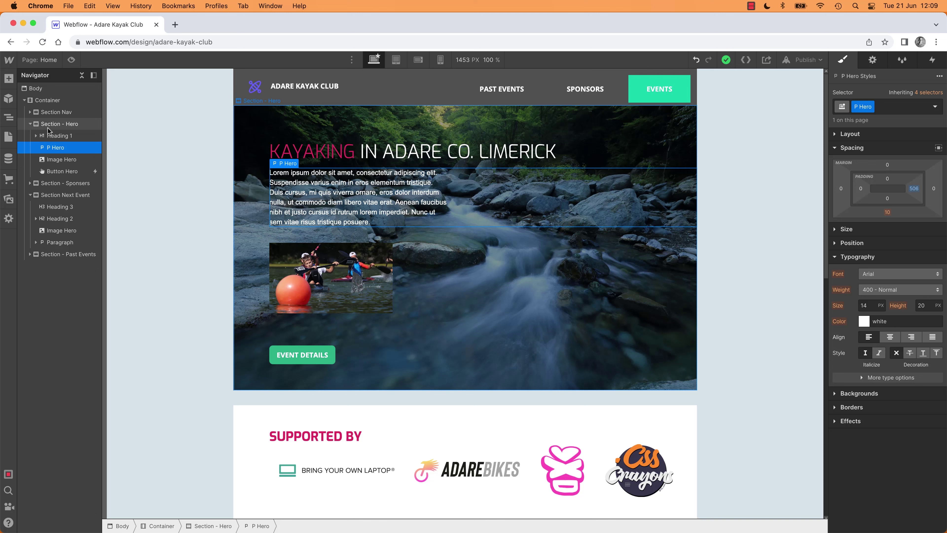
{"action": "key", "text": "Left"}
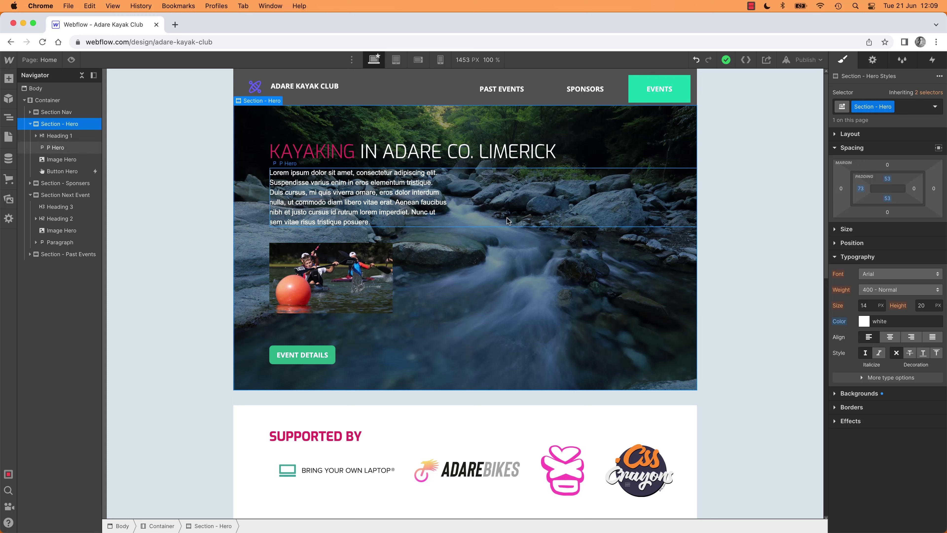
- Select the paragraph's parent hero section, then the Past Events link and its parent Nav Menu
{"action": "left_click", "coordinate": [372, 191]}
{"action": "key", "text": "Left"}
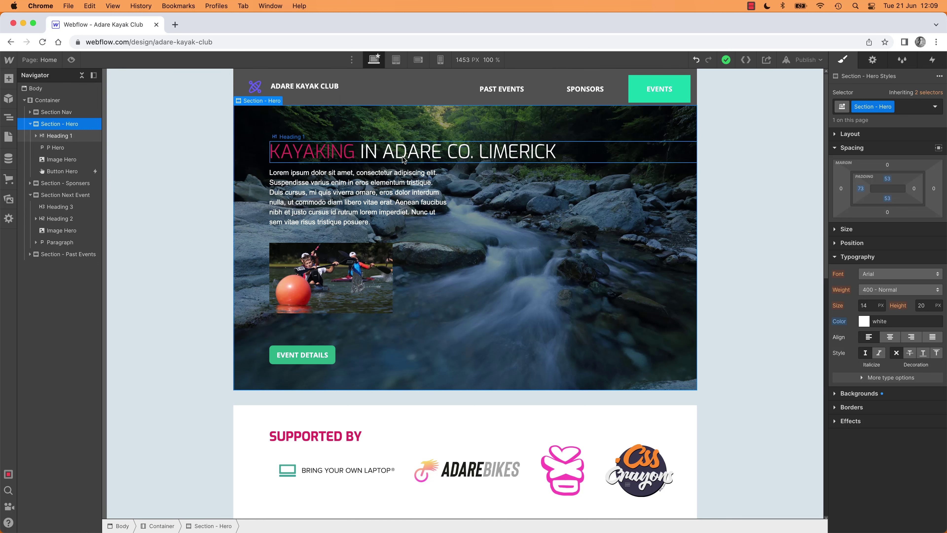
{"action": "left_click", "coordinate": [502, 89]}
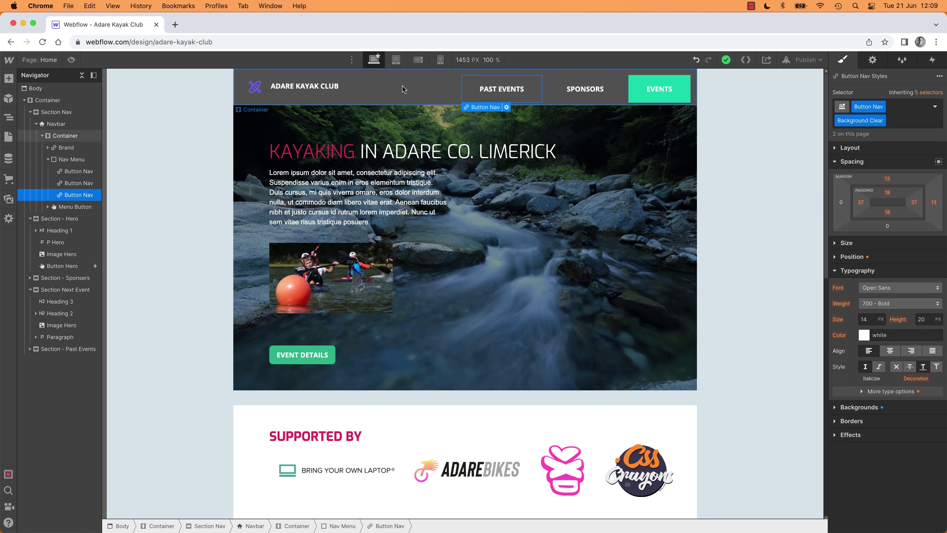
{"action": "left_click", "coordinate": [534, 76]}
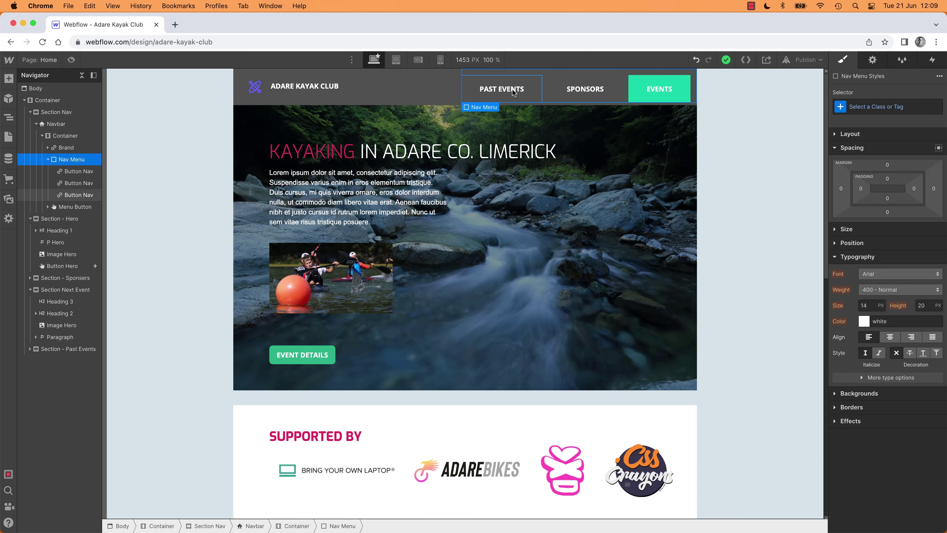
{"action": "scroll", "coordinate": [336, 279], "scroll_direction": "down", "scroll_amount": 10}
{"action": "left_click", "coordinate": [357, 344]}
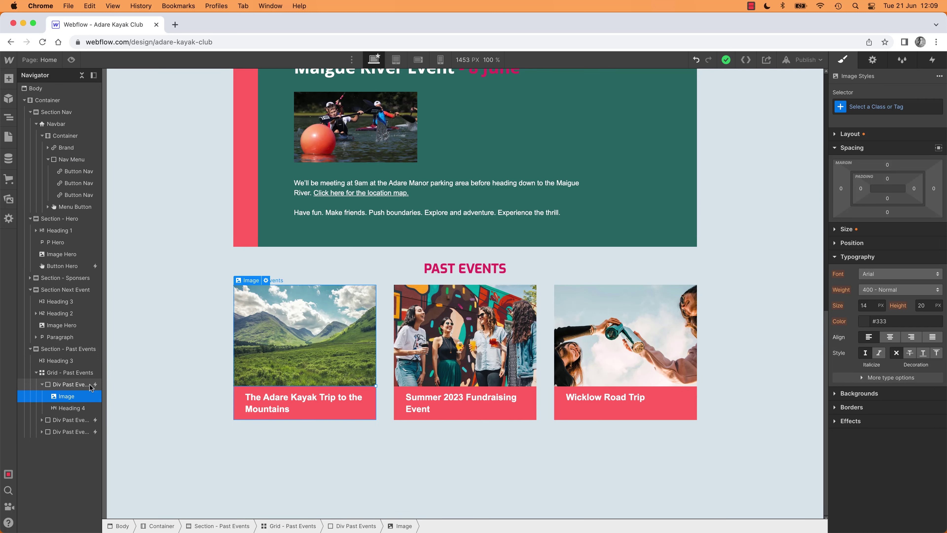
{"action": "key", "text": "Up"}
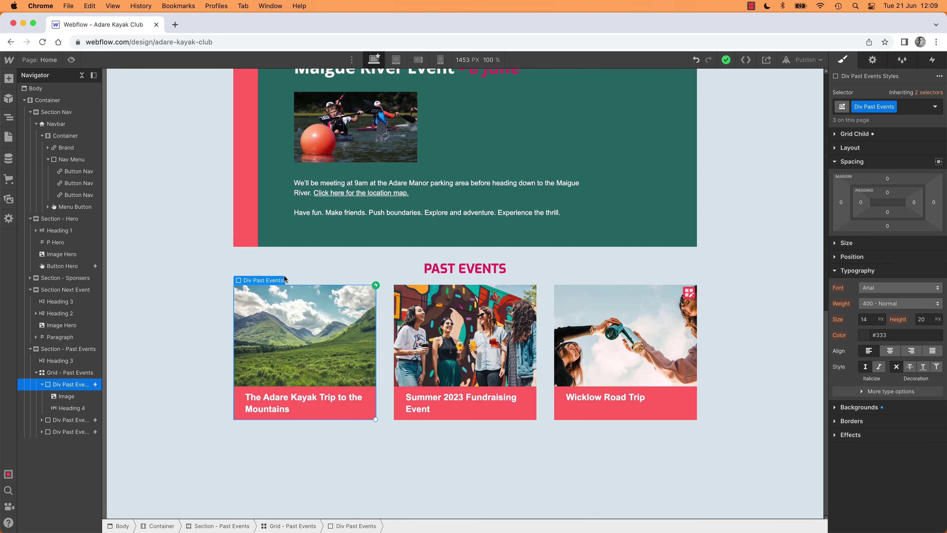
{"action": "left_click", "coordinate": [290, 289]}
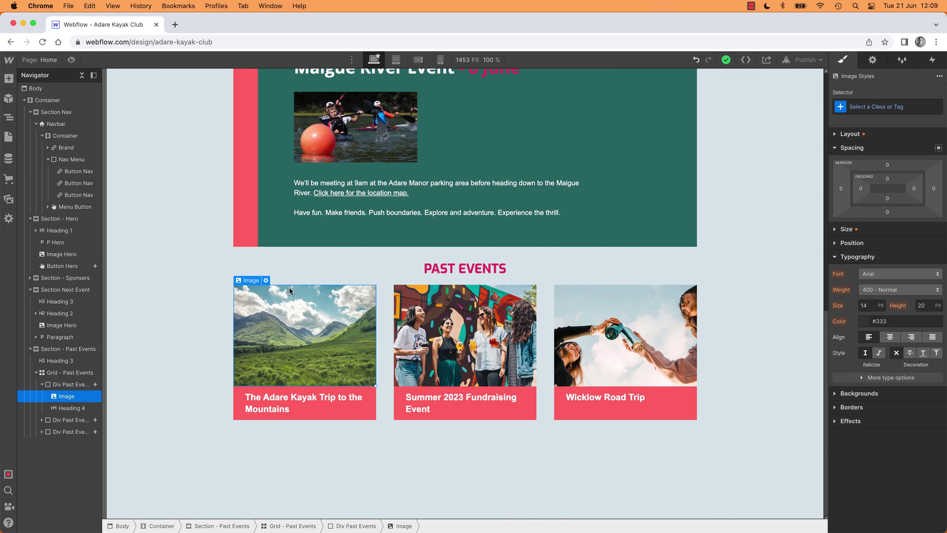
{"action": "scroll", "coordinate": [429, 321], "scroll_direction": "up", "scroll_amount": 10}
{"action": "scroll", "coordinate": [430, 339], "scroll_direction": "down", "scroll_amount": 10}
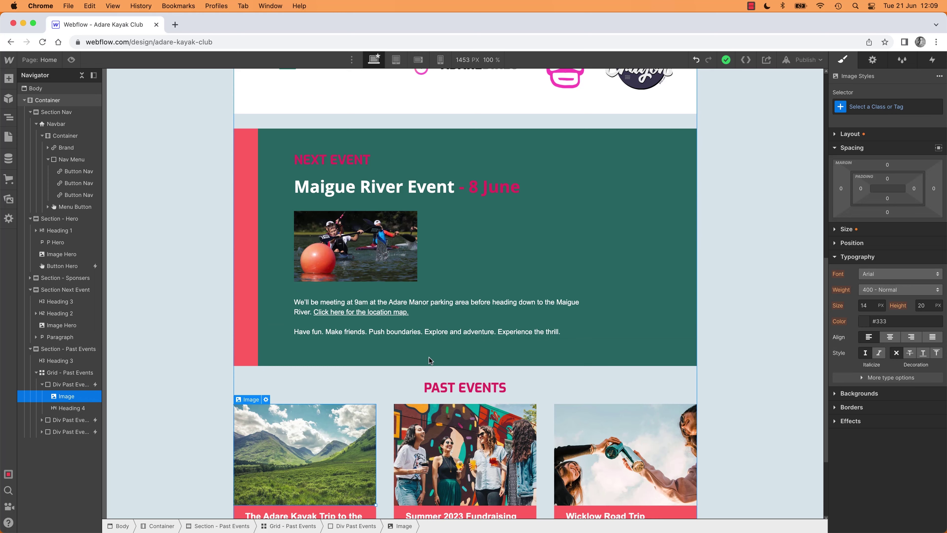
{"action": "left_click", "coordinate": [64, 356]}
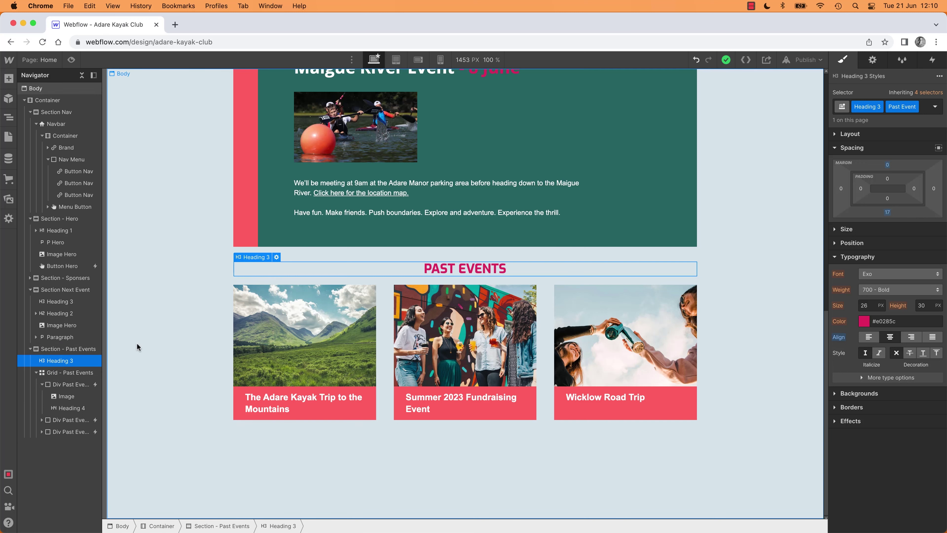
{"action": "left_click", "coordinate": [295, 367]}
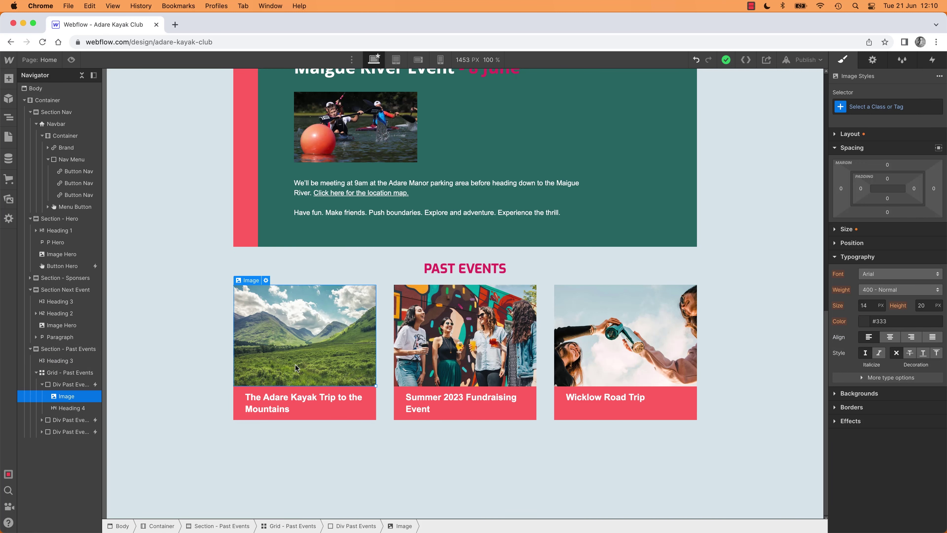
{"action": "key", "text": "Up"}
{"action": "key", "text": "Up"}
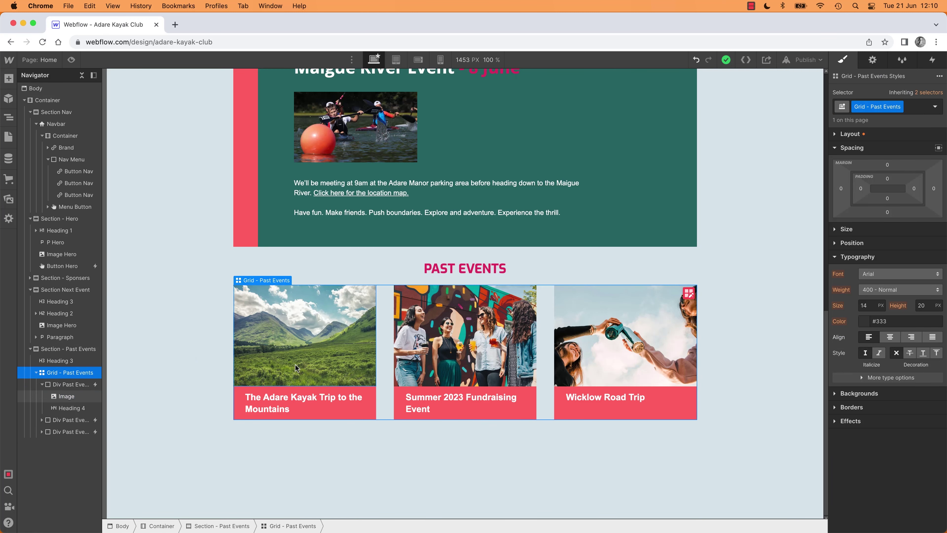
{"action": "key", "text": "Up"}
{"action": "key", "text": "Up"}
{"action": "key", "text": "Up"}
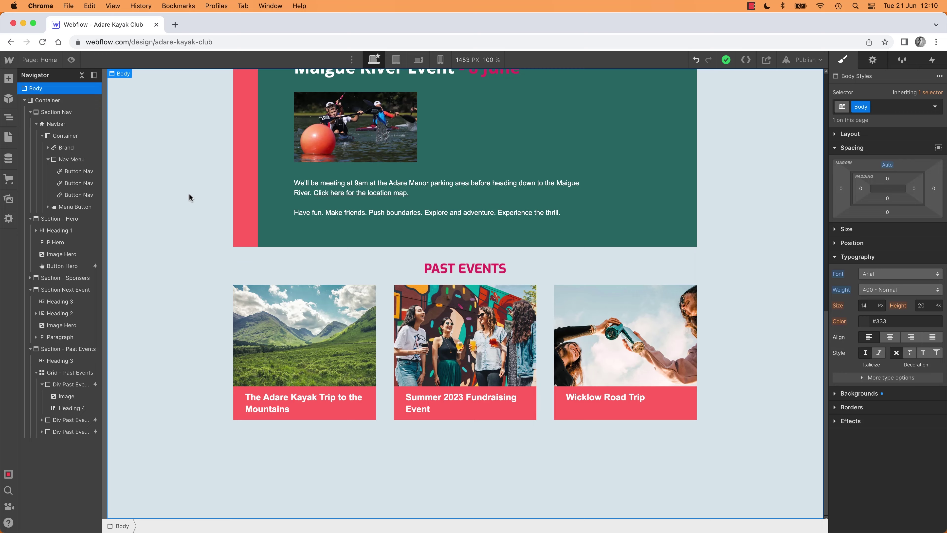
- Set the Next Event paragraph's font size to 16 px, nudging it with arrow keys
{"action": "scroll", "coordinate": [189, 198], "scroll_direction": "up", "scroll_amount": 3}
{"action": "left_click", "coordinate": [438, 296]}
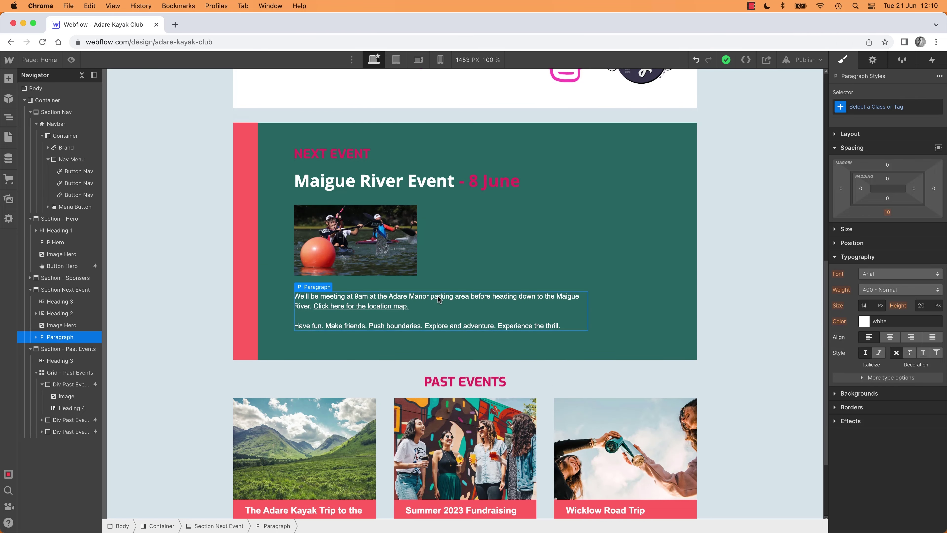
{"action": "left_click", "coordinate": [865, 306]}
{"action": "type", "text": "16"}
{"action": "key", "text": "Up"}
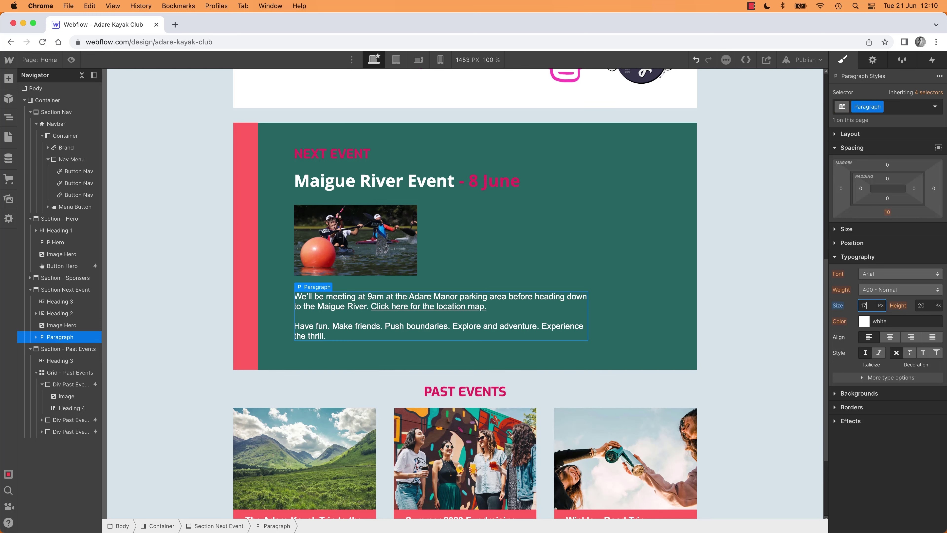
{"action": "key", "text": "Up"}
{"action": "key", "text": "Down"}
{"action": "key", "text": "Down"}
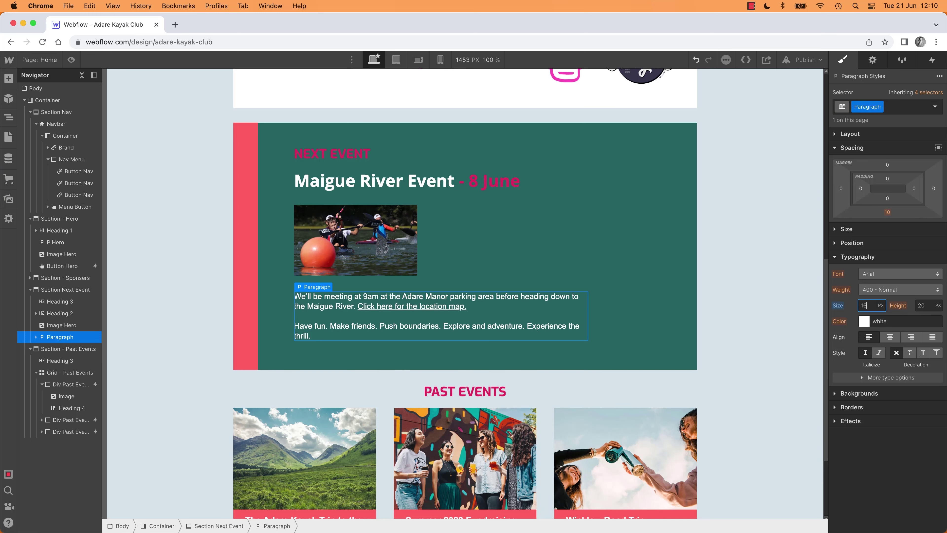
{"action": "key", "text": "Up"}
{"action": "key", "text": "Up"}
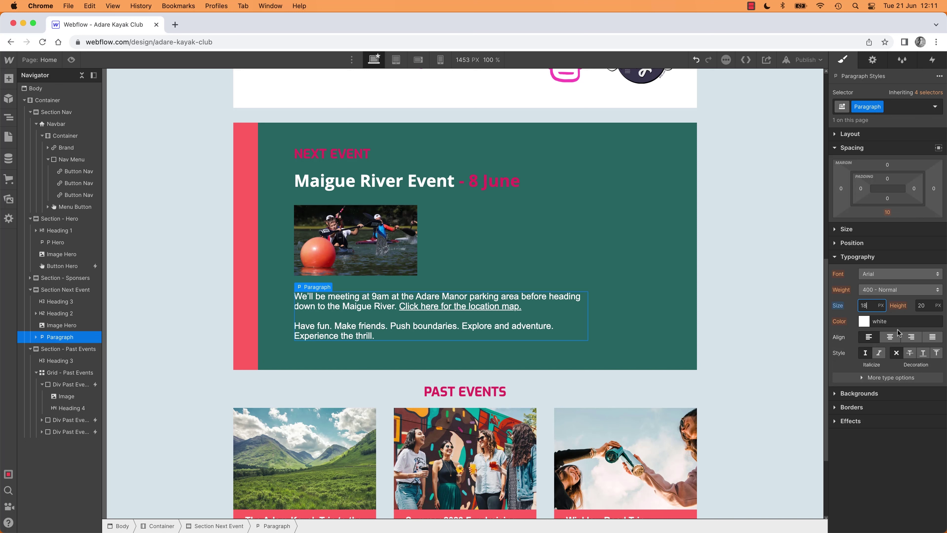
- Set the paragraph line height to 21 px, then try 20 and 40 px text and undo back to 16 px
{"action": "key", "text": "Tab"}
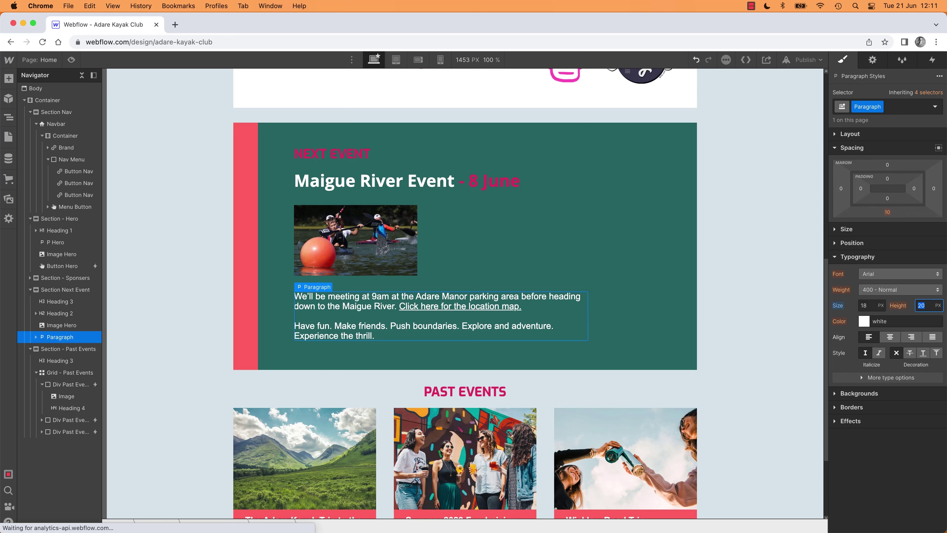
{"action": "key", "text": "Up"}
{"action": "key", "text": "Up"}
{"action": "key", "text": "Down"}
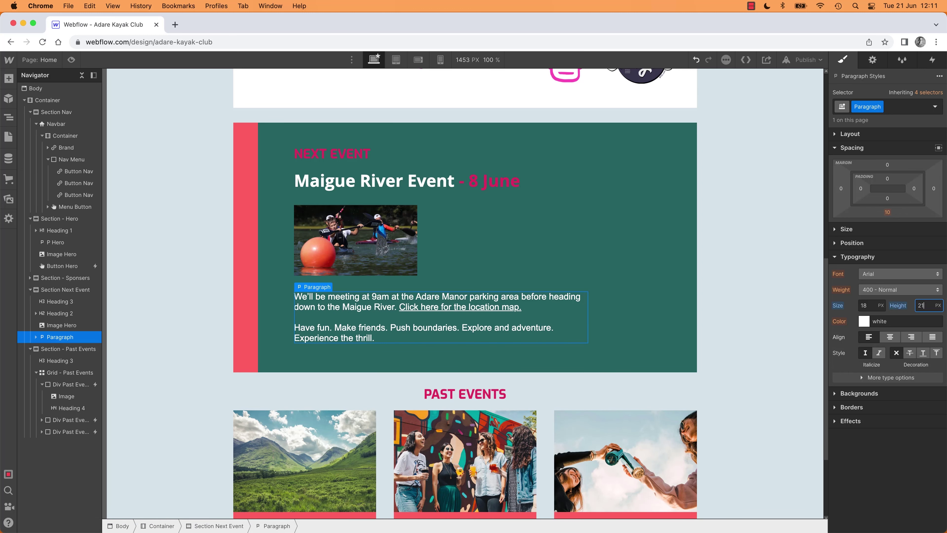
{"action": "key", "text": "shift+Tab"}
{"action": "key", "text": "Down"}
{"action": "key", "text": "Down"}
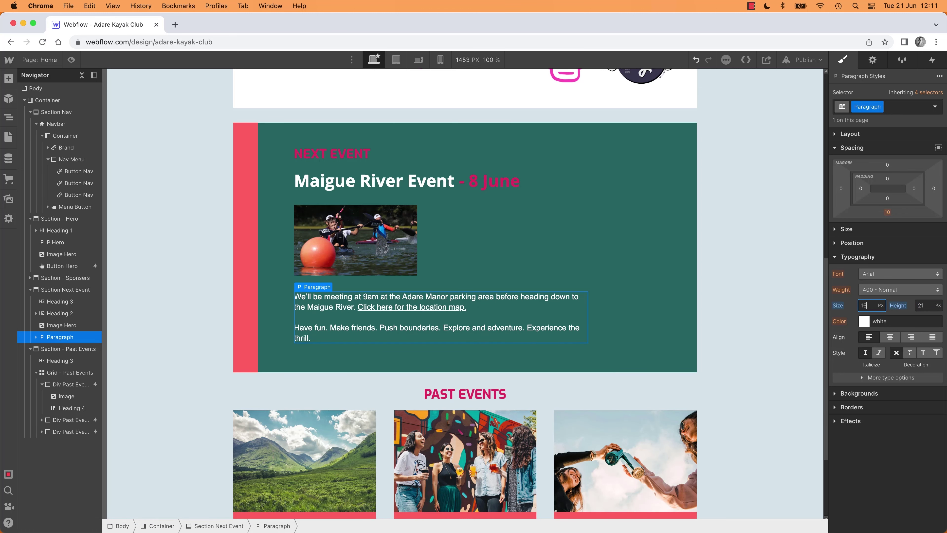
{"action": "key", "text": "Up"}
{"action": "key", "text": "Up"}
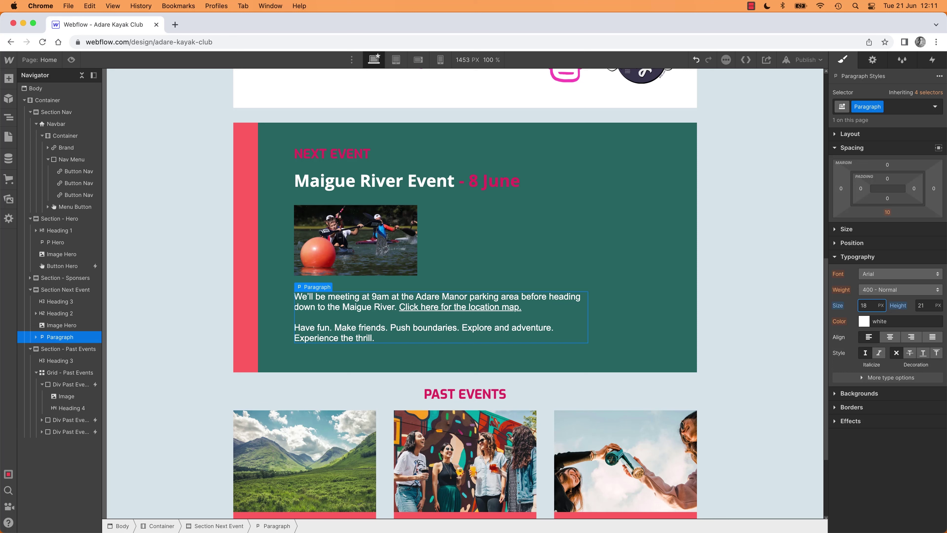
{"action": "key", "text": "Down"}
{"action": "key", "text": "Down"}
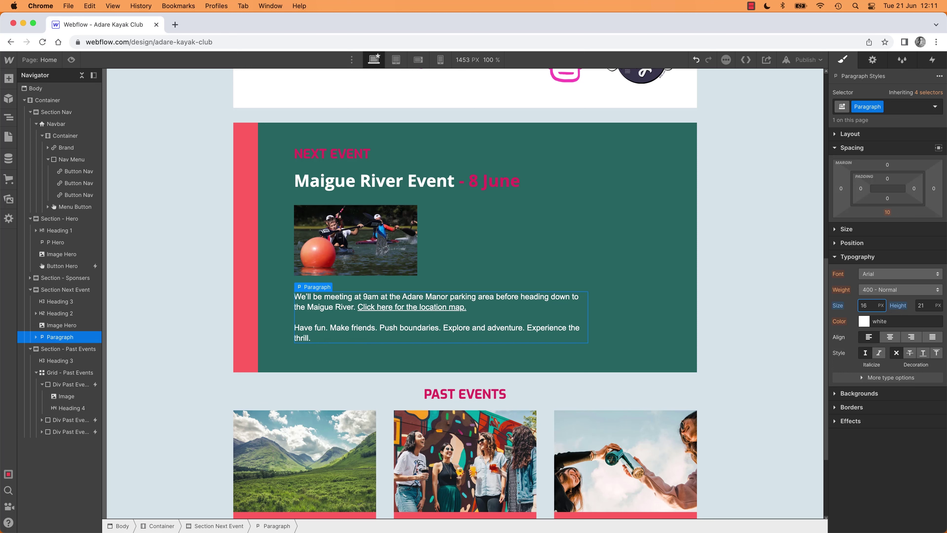
{"action": "key", "text": "Up"}
{"action": "key", "text": "Up"}
{"action": "key", "text": "Up"}
{"action": "key", "text": "Up"}
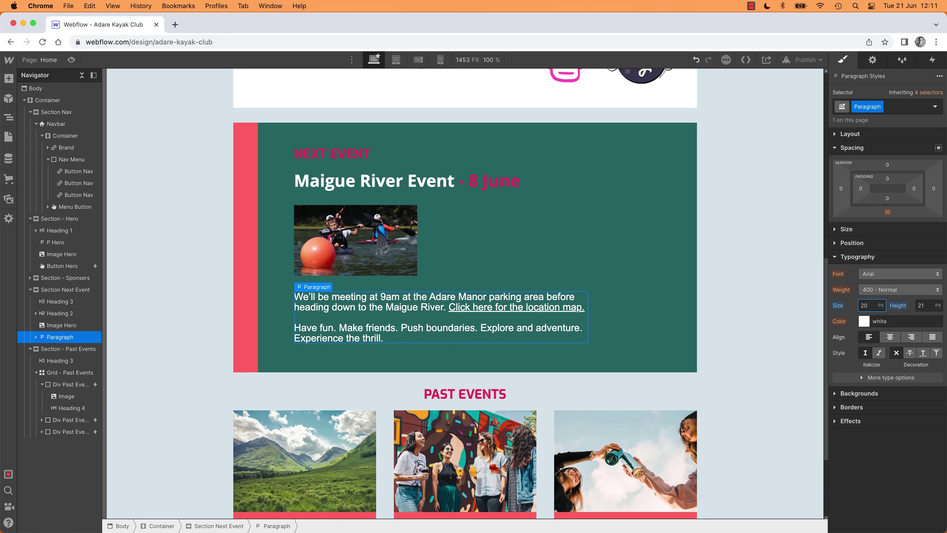
{"action": "key", "text": "shift+Up"}
{"action": "key", "text": "shift+Up"}
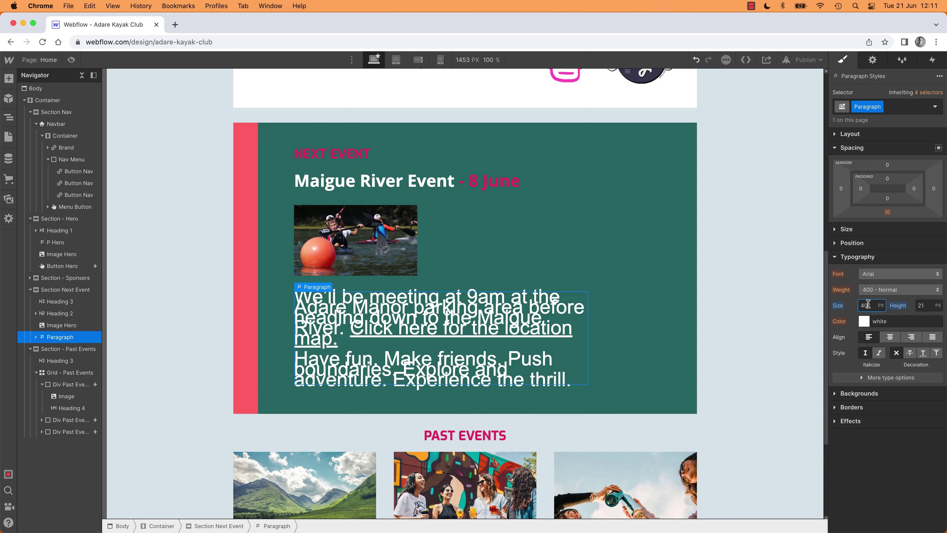
{"action": "key", "text": "super+z"}
{"action": "key", "text": "super+z"}
{"action": "key", "text": "super+z"}
{"action": "key", "text": "super+z"}
{"action": "key", "text": "super+z"}
{"action": "key", "text": "super+z"}
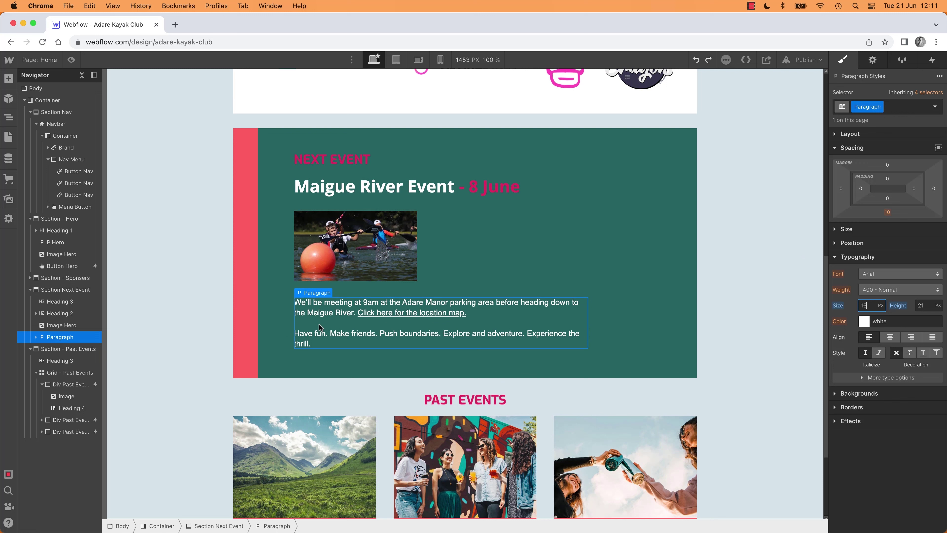
{"action": "left_click", "coordinate": [840, 189]}
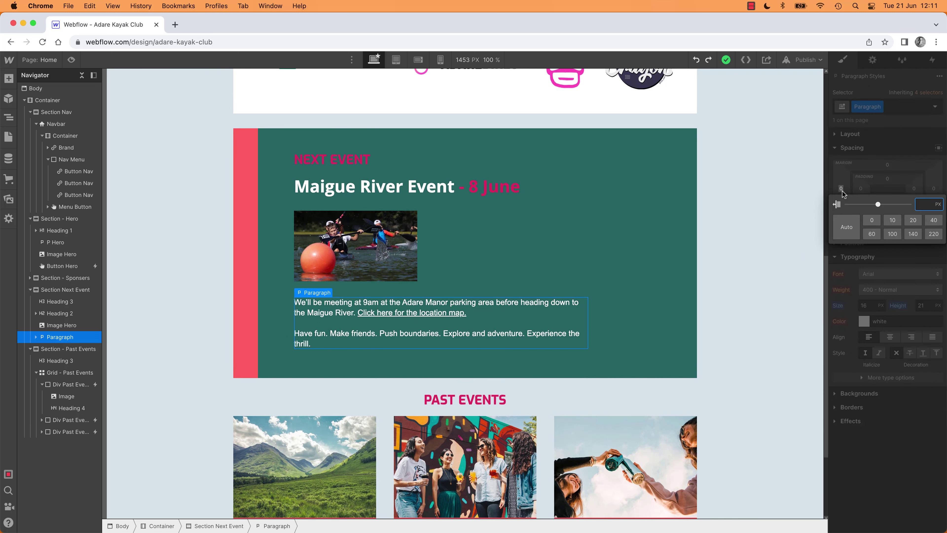
{"action": "type", "text": "1"}
{"action": "key", "text": "Return"}
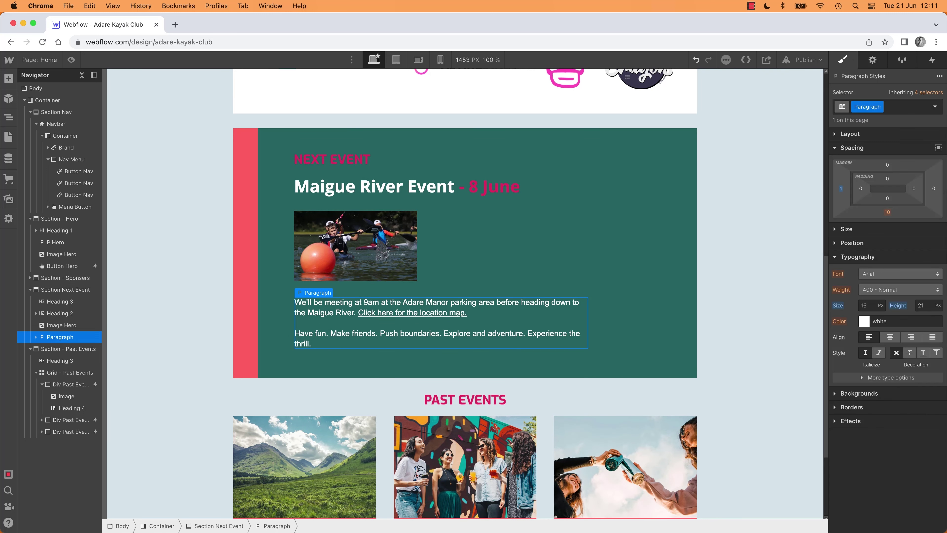
{"action": "left_click", "coordinate": [841, 189]}
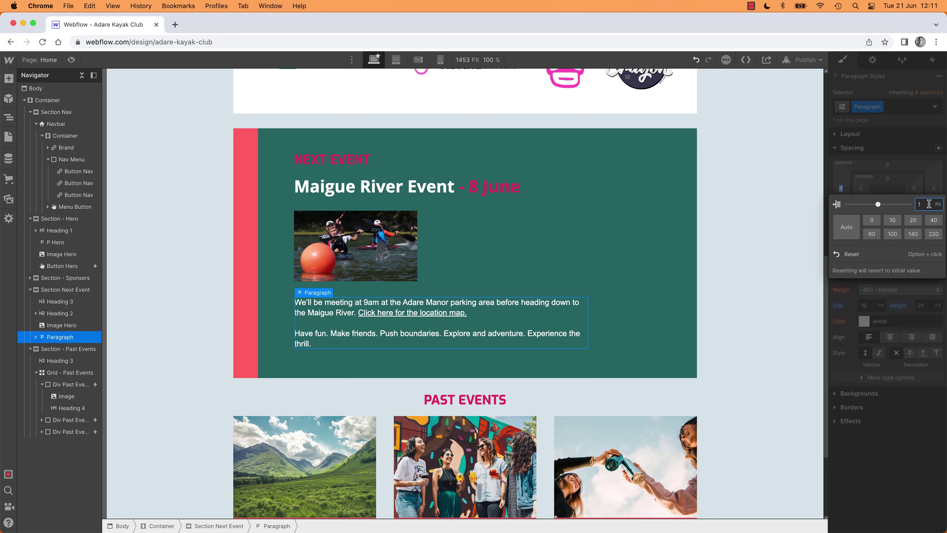
{"action": "type", "text": "0"}
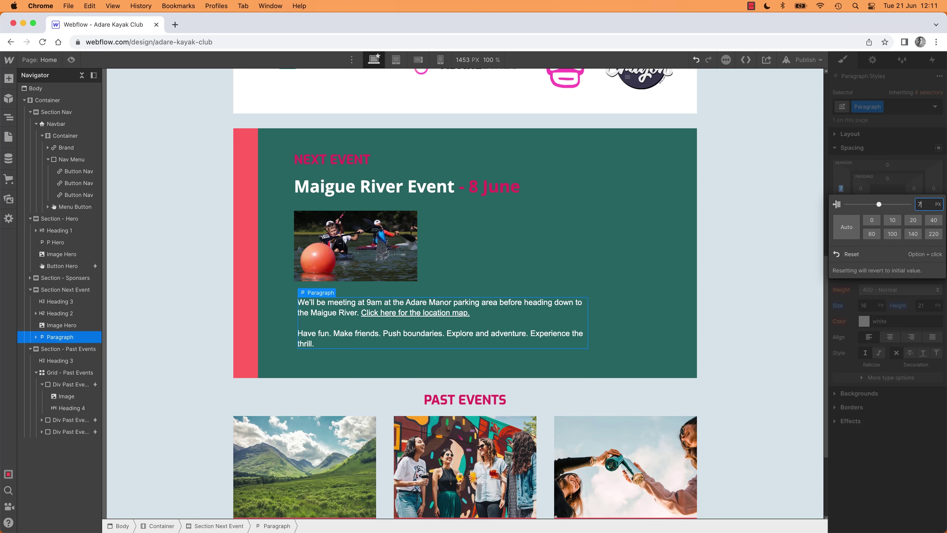
{"action": "key", "text": "shift+Up"}
{"action": "key", "text": "shift+Up"}
{"action": "key", "text": "shift+Up"}
{"action": "key", "text": "shift+Up"}
{"action": "key", "text": "shift+Up"}
{"action": "key", "text": "shift+Up"}
{"action": "key", "text": "shift+Up"}
{"action": "key", "text": "shift+Up"}
{"action": "key", "text": "shift+Up"}
{"action": "key", "text": "shift+Up"}
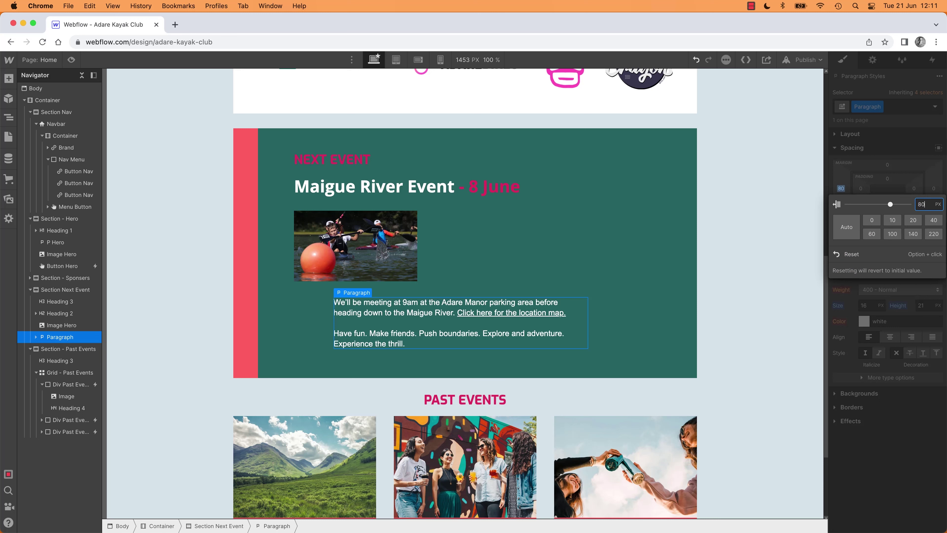
{"action": "key", "text": "shift+Up"}
{"action": "key", "text": "shift+Up"}
{"action": "key", "text": "shift+Down"}
{"action": "key", "text": "shift+Down"}
{"action": "key", "text": "shift+Down"}
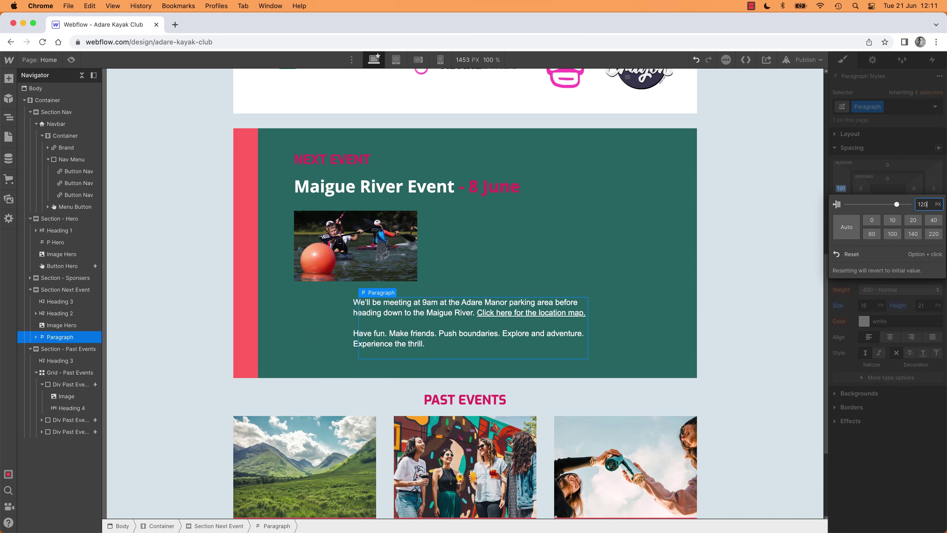
{"action": "key", "text": "shift+Down"}
{"action": "key", "text": "shift+Down"}
{"action": "key", "text": "shift+Down"}
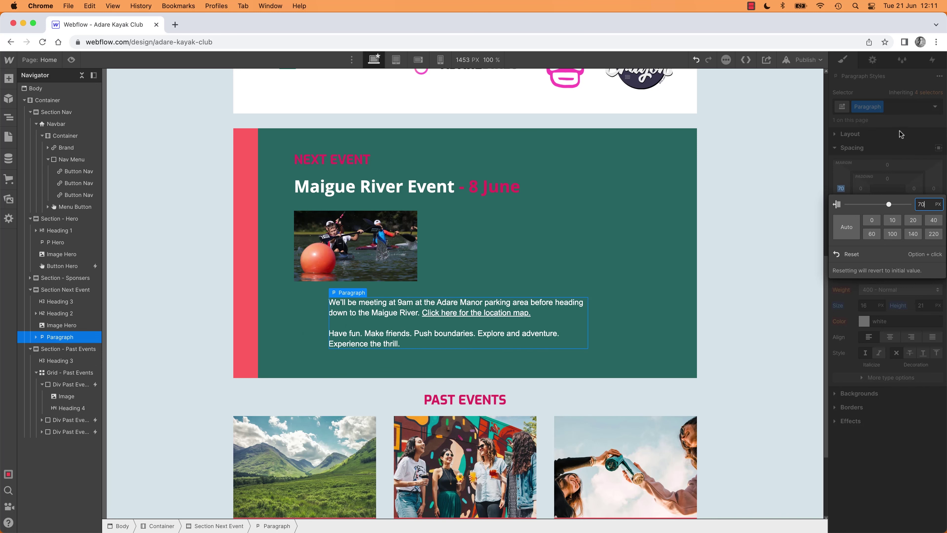
{"action": "key", "text": "Escape"}
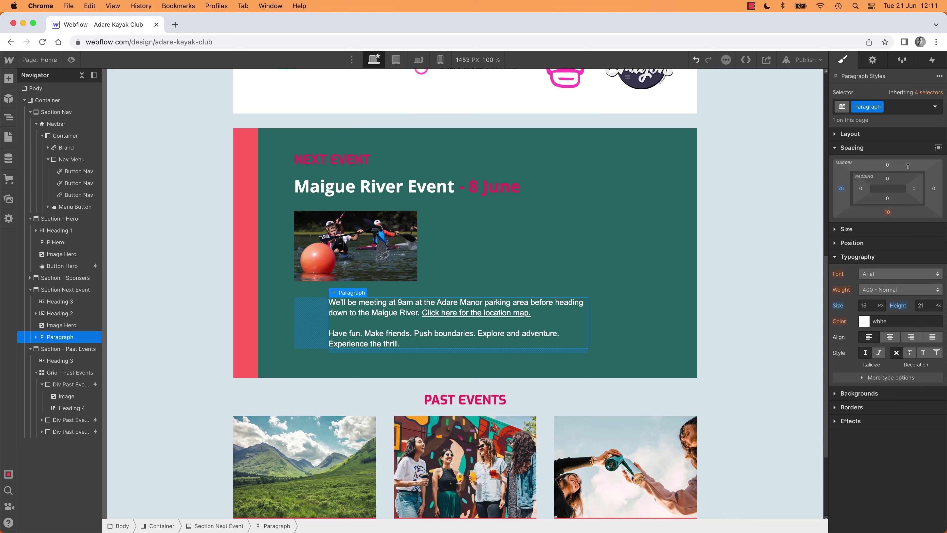
{"action": "left_click", "coordinate": [841, 189], "text": "alt"}
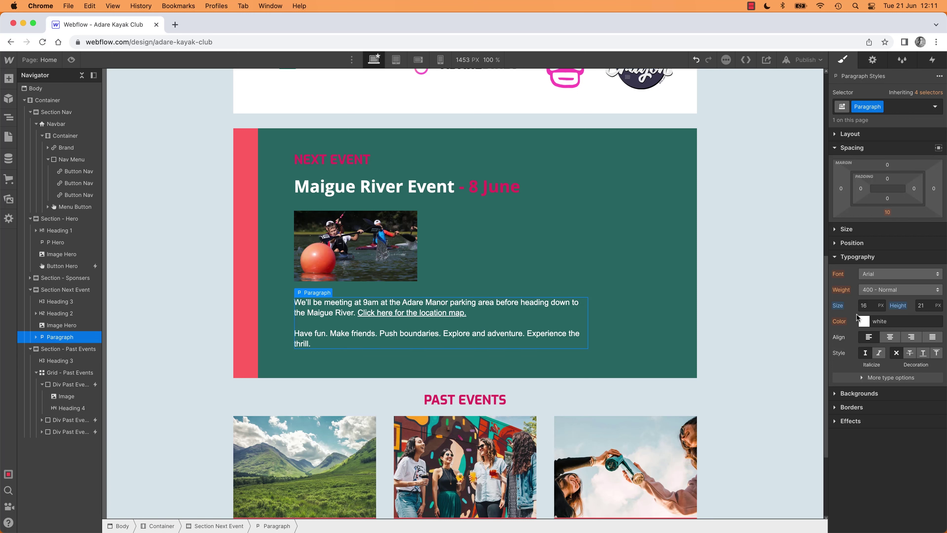
- Enter 0 as the paragraph font size, then reset it to the inherited 14 px
{"action": "left_click", "coordinate": [872, 305]}
{"action": "type", "text": "0"}
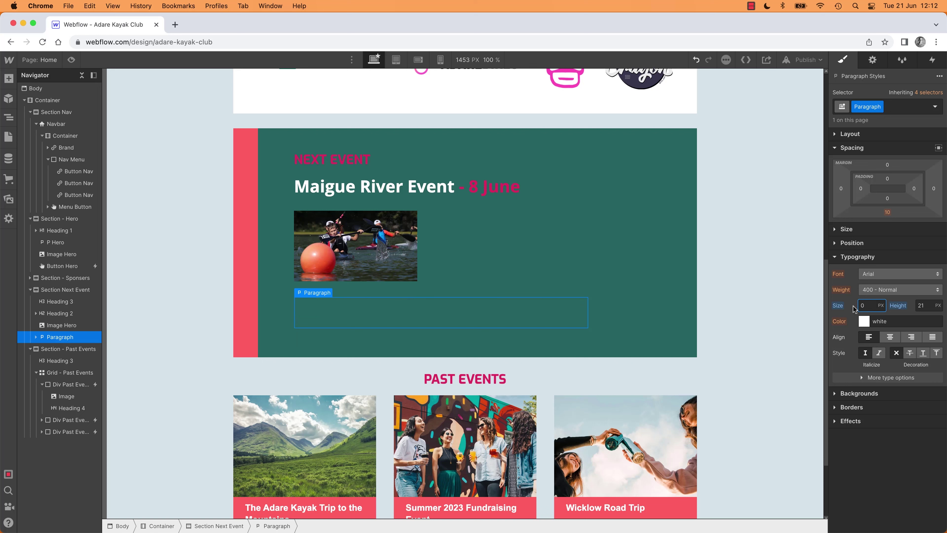
{"action": "left_click", "coordinate": [838, 306], "text": "alt"}
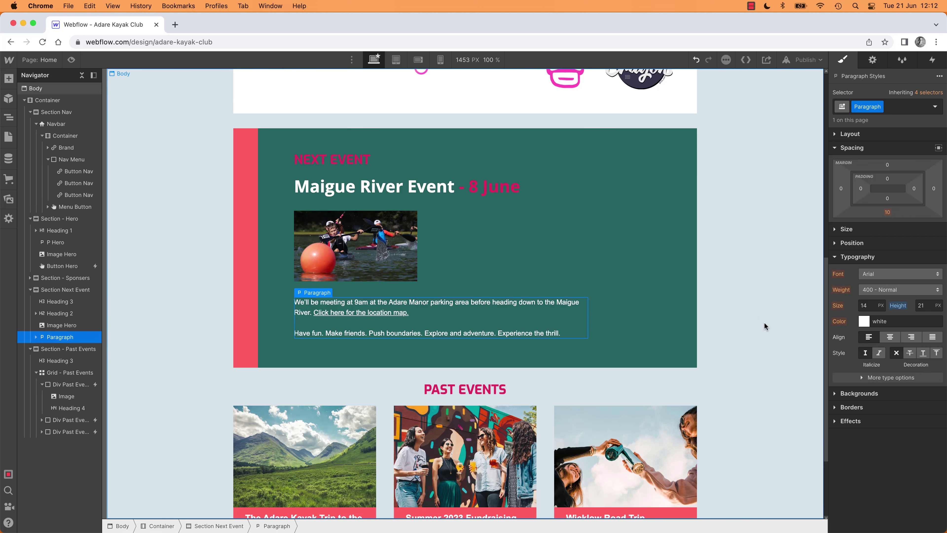
{"action": "left_click", "coordinate": [744, 322]}
{"action": "left_click", "coordinate": [381, 247]}
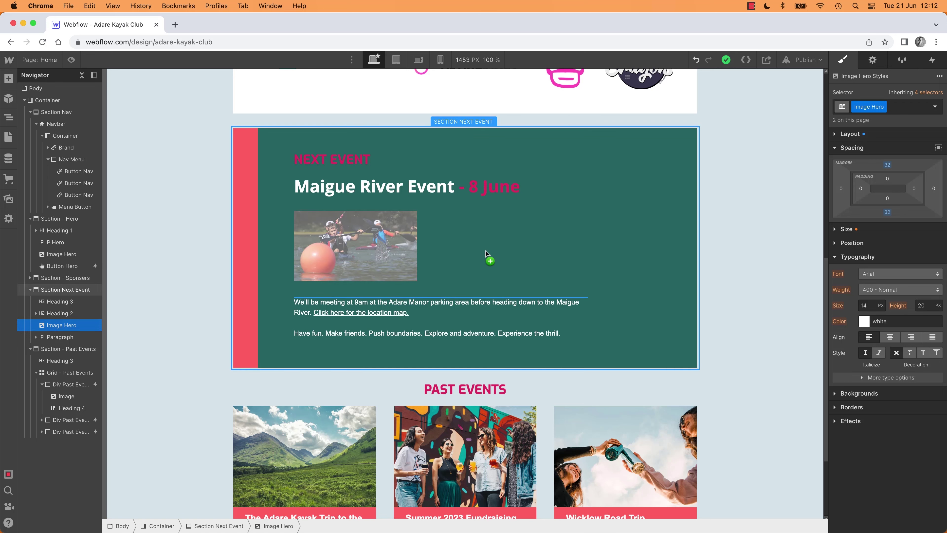
{"action": "key", "text": "super+d"}
{"action": "left_click", "coordinate": [430, 130]}
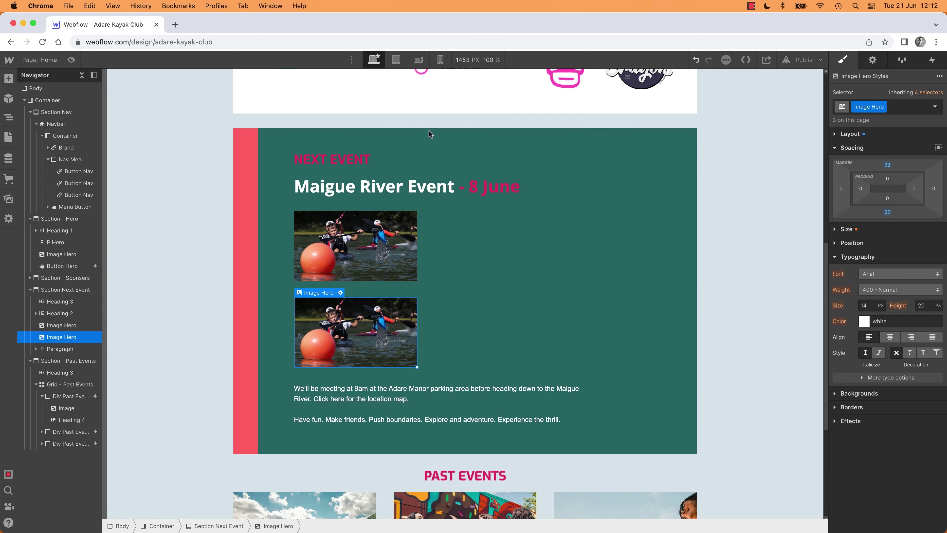
{"action": "left_click", "coordinate": [401, 196]}
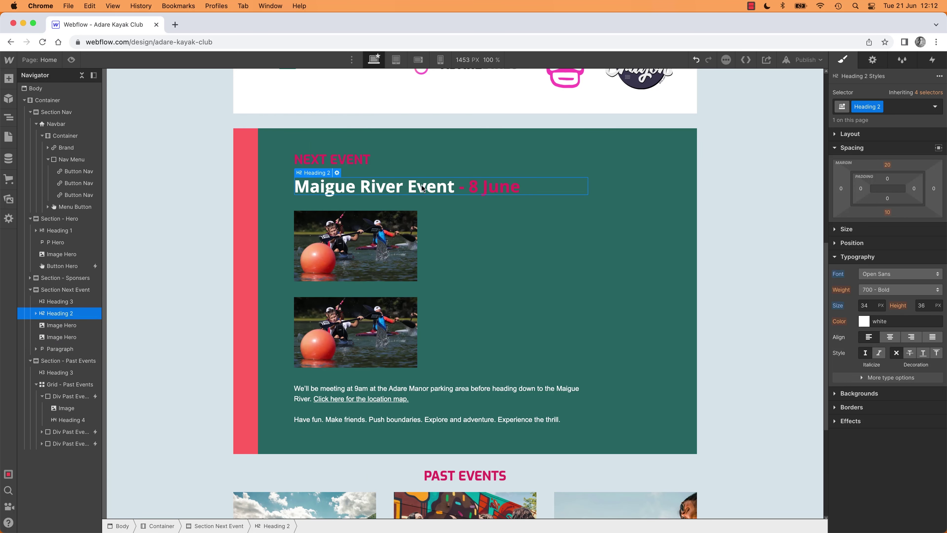
{"action": "left_click_drag", "start_coordinate": [423, 189], "coordinate": [430, 415]}
{"action": "key", "text": "super+z"}
{"action": "key", "text": "super+z"}
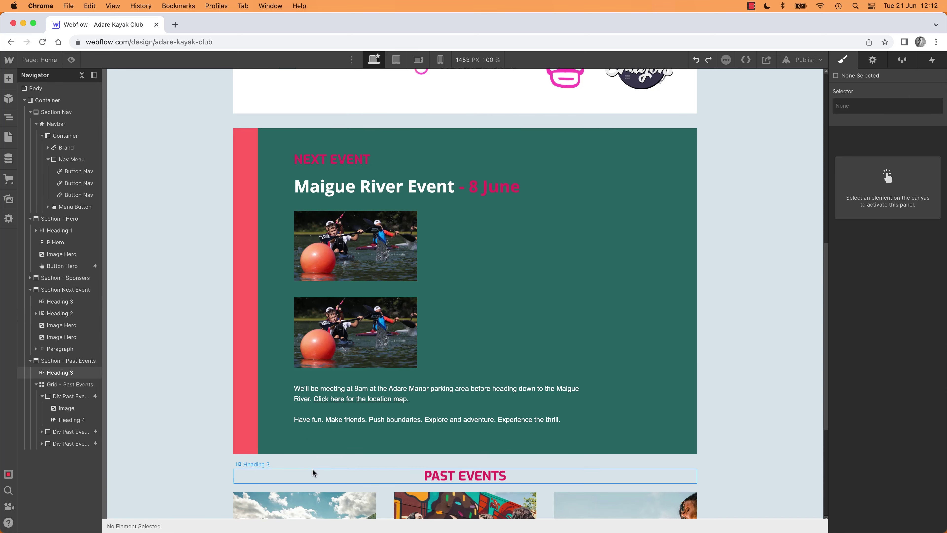
{"action": "key", "text": "super+z"}
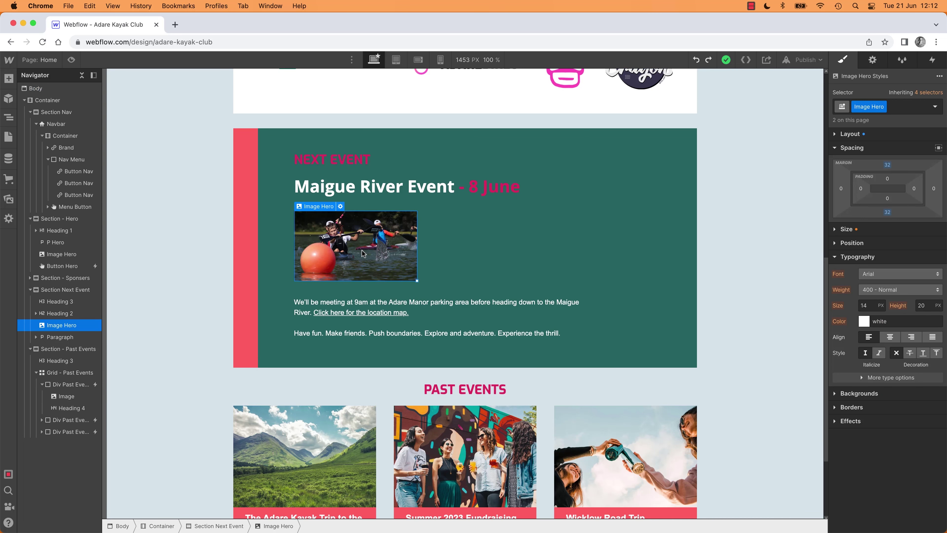
- Open context menus for the Next Event photo, section and browser, ending on the photo's actions menu
{"action": "right_click", "coordinate": [347, 245]}
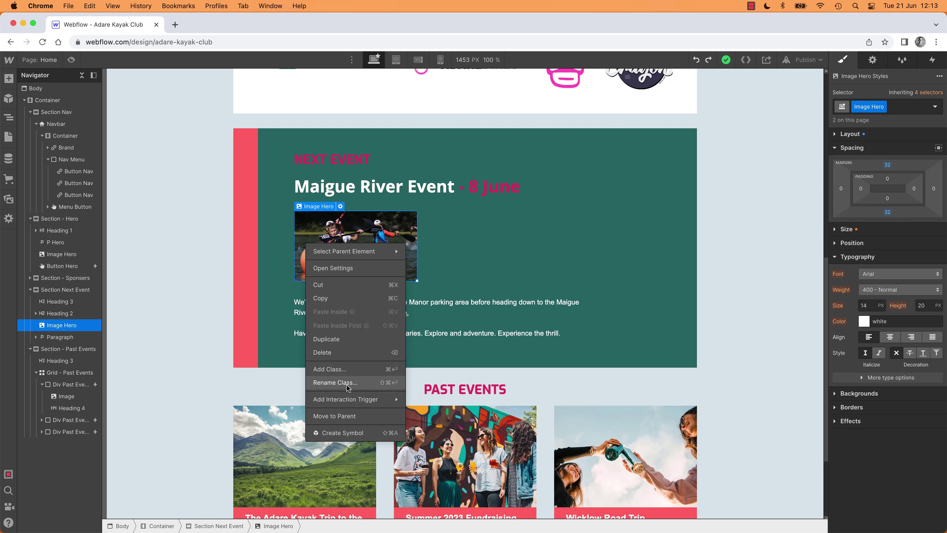
{"action": "mouse_move", "coordinate": [344, 401]}
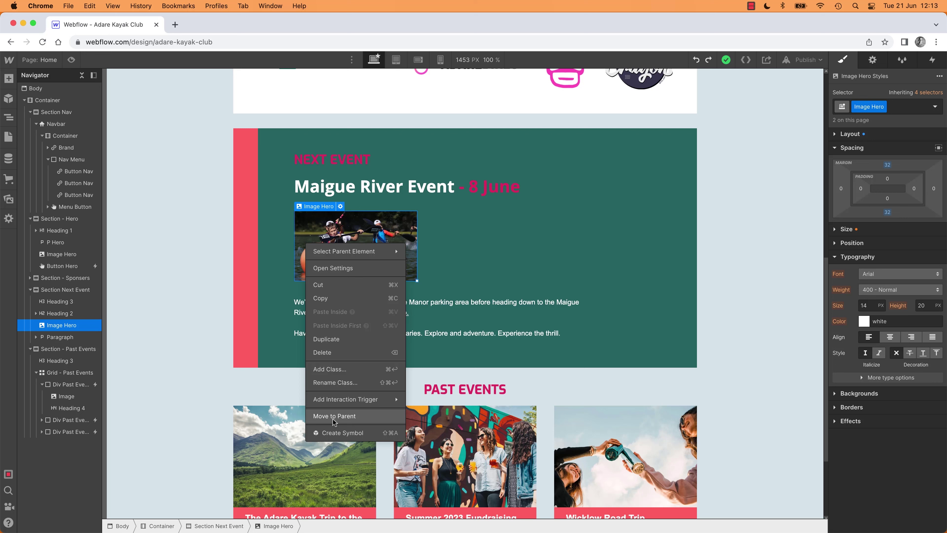
{"action": "left_click", "coordinate": [229, 316]}
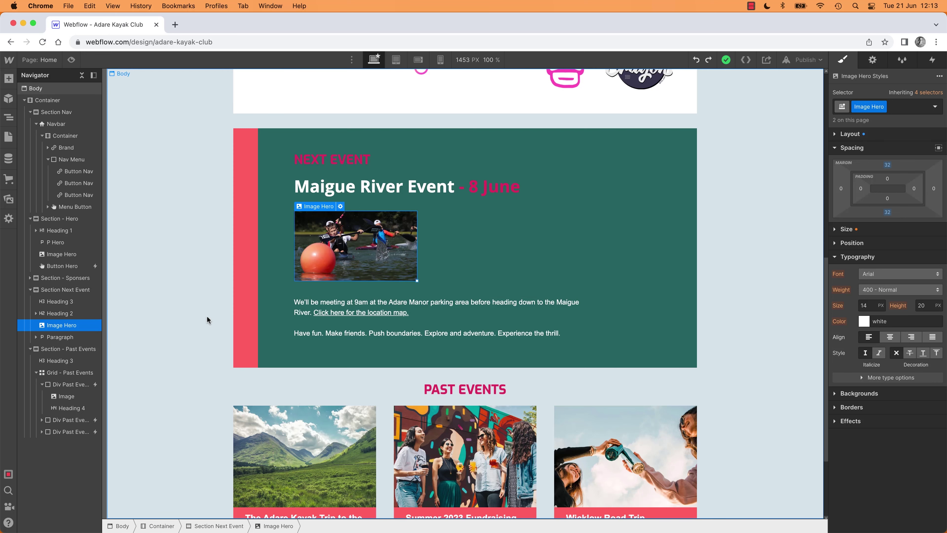
{"action": "left_click", "coordinate": [202, 306]}
{"action": "right_click", "coordinate": [314, 19]}
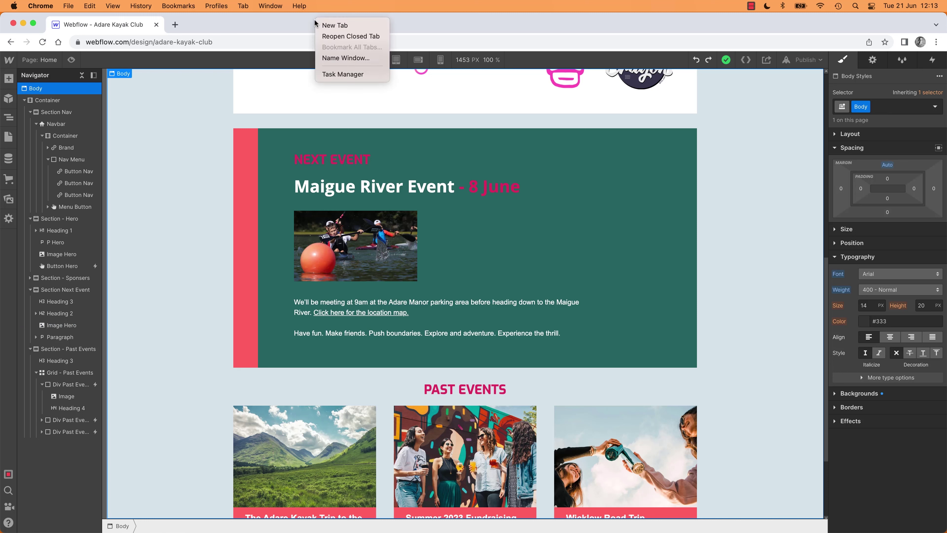
{"action": "left_click", "coordinate": [197, 219]}
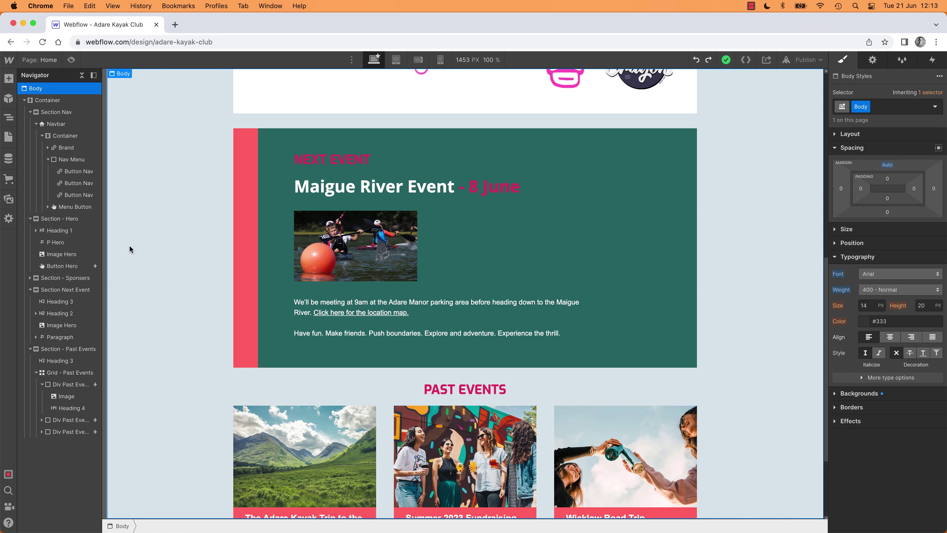
{"action": "right_click", "coordinate": [63, 220]}
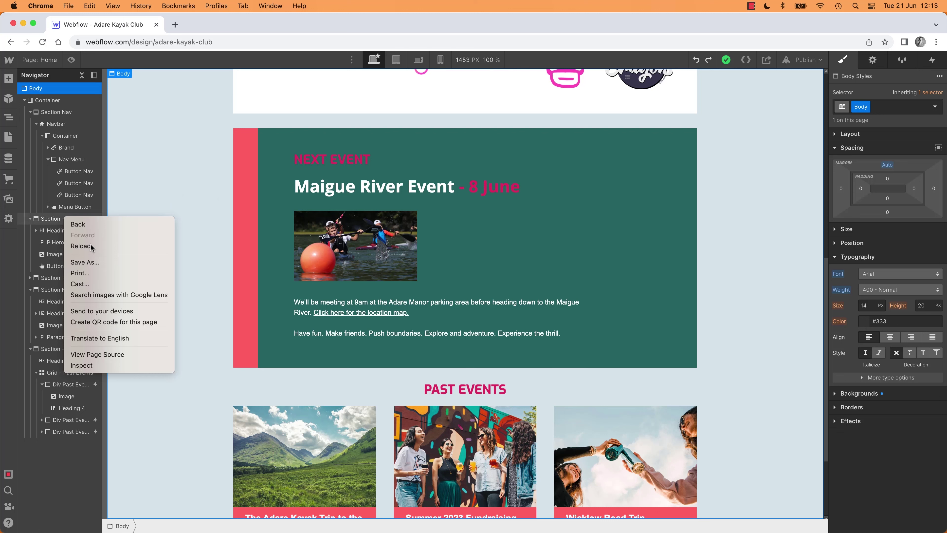
{"action": "right_click", "coordinate": [430, 236]}
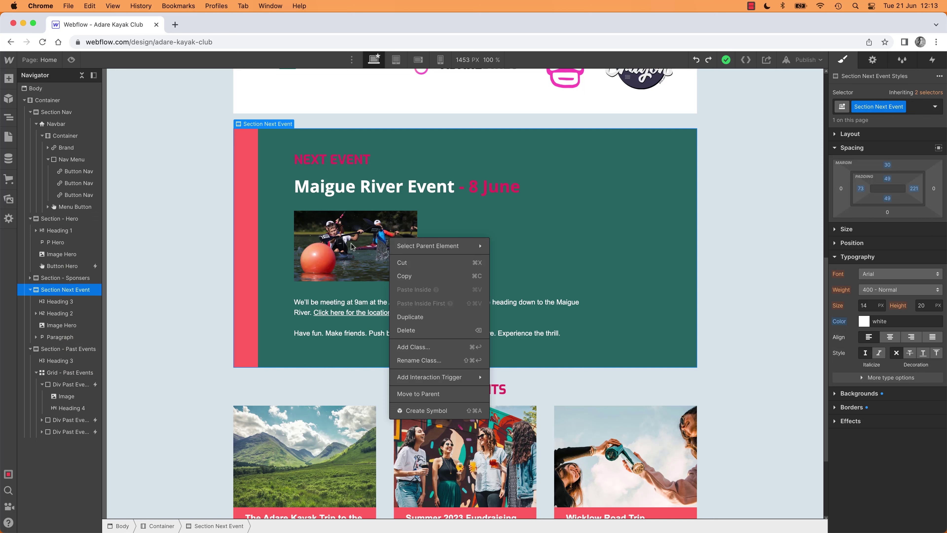
{"action": "right_click", "coordinate": [351, 244]}
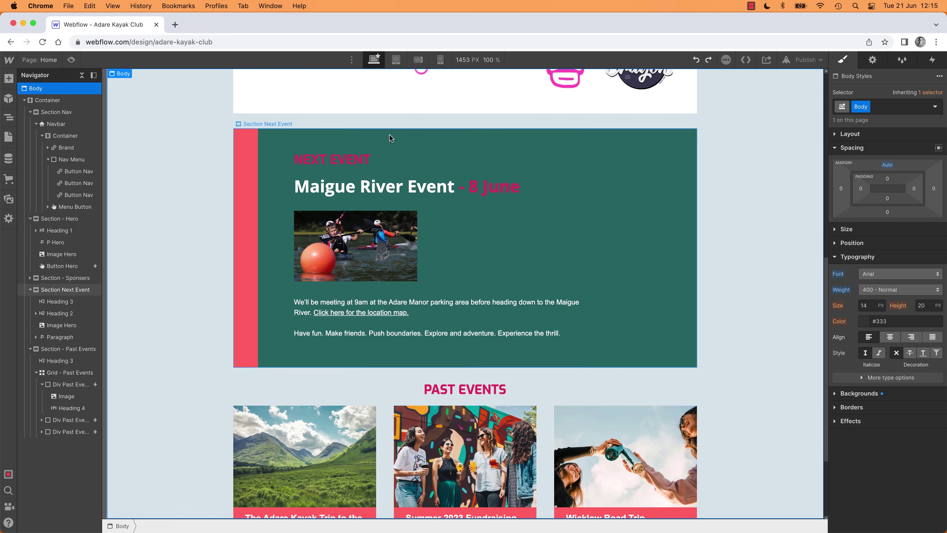
- Give the Maigue River Event heading a 35 px font size, 82 px left margin and 80 px line height
{"action": "left_click", "coordinate": [331, 189]}
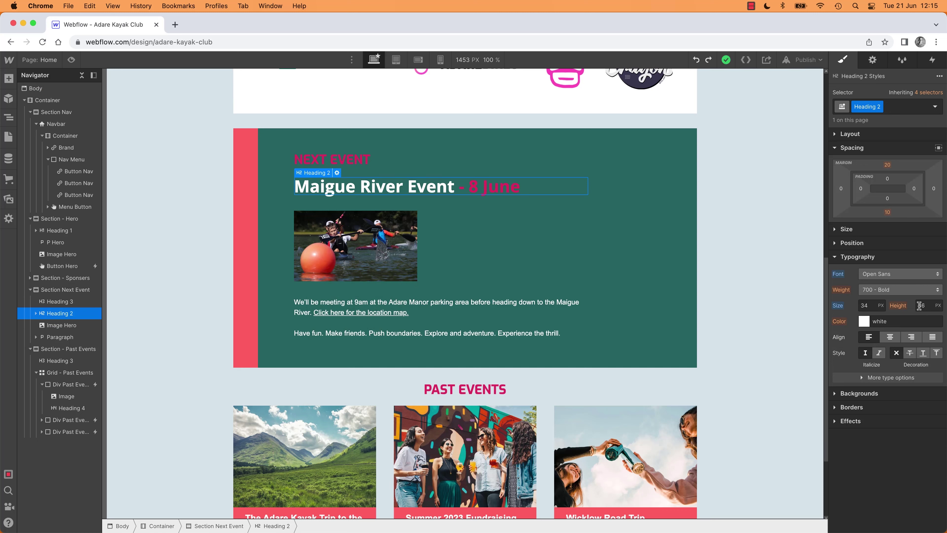
{"action": "left_click", "coordinate": [864, 306]}
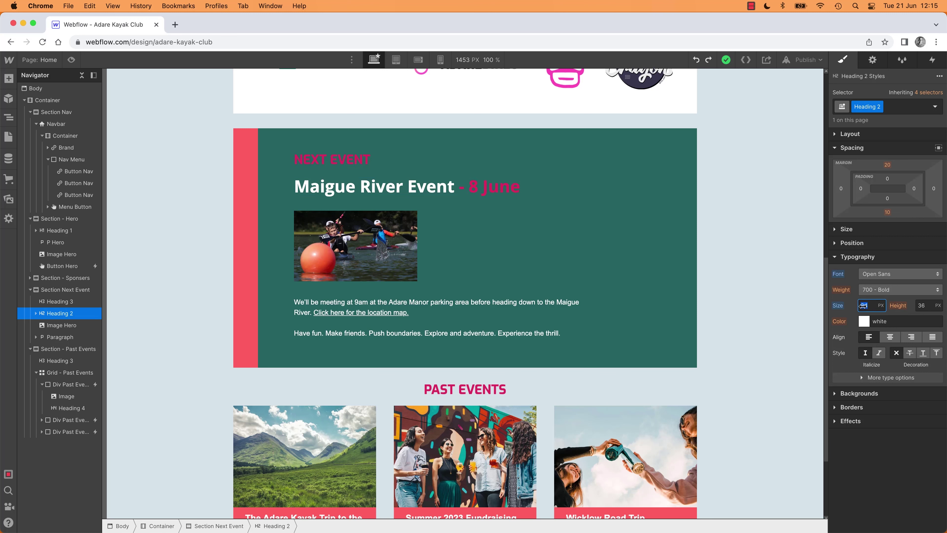
{"action": "key", "text": "Up"}
{"action": "key", "text": "Up"}
{"action": "key", "text": "Up"}
{"action": "key", "text": "Up"}
{"action": "key", "text": "Up"}
{"action": "key", "text": "Up"}
{"action": "key", "text": "Up"}
{"action": "key", "text": "Up"}
{"action": "key", "text": "Up"}
{"action": "key", "text": "Up"}
{"action": "key", "text": "Up"}
{"action": "key", "text": "Up"}
{"action": "key", "text": "Down"}
{"action": "key", "text": "Down"}
{"action": "key", "text": "Down"}
{"action": "key", "text": "Down"}
{"action": "key", "text": "Down"}
{"action": "key", "text": "Down"}
{"action": "key", "text": "Down"}
{"action": "key", "text": "Down"}
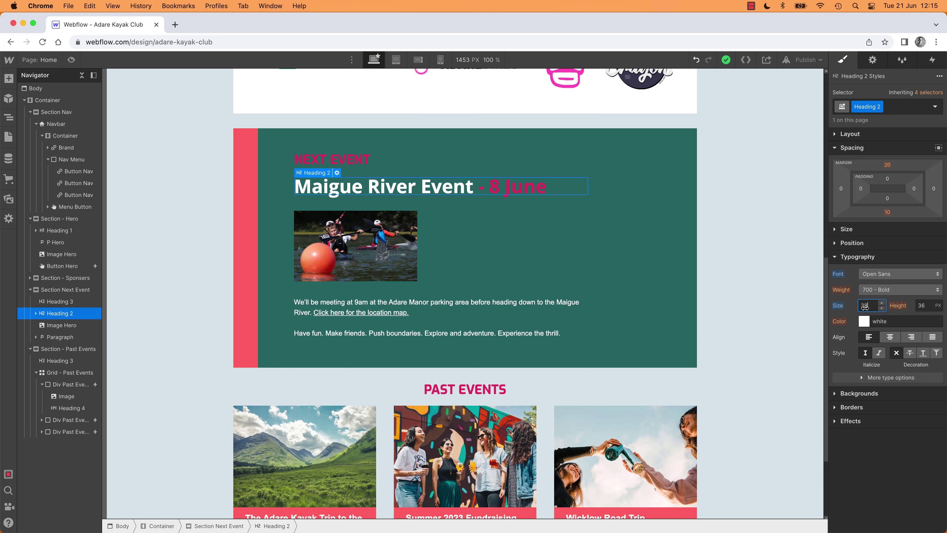
{"action": "key", "text": "Up"}
{"action": "key", "text": "Up"}
{"action": "key", "text": "Up"}
{"action": "key", "text": "Up"}
{"action": "key", "text": "Up"}
{"action": "key", "text": "Up"}
{"action": "key", "text": "Up"}
{"action": "key", "text": "Up"}
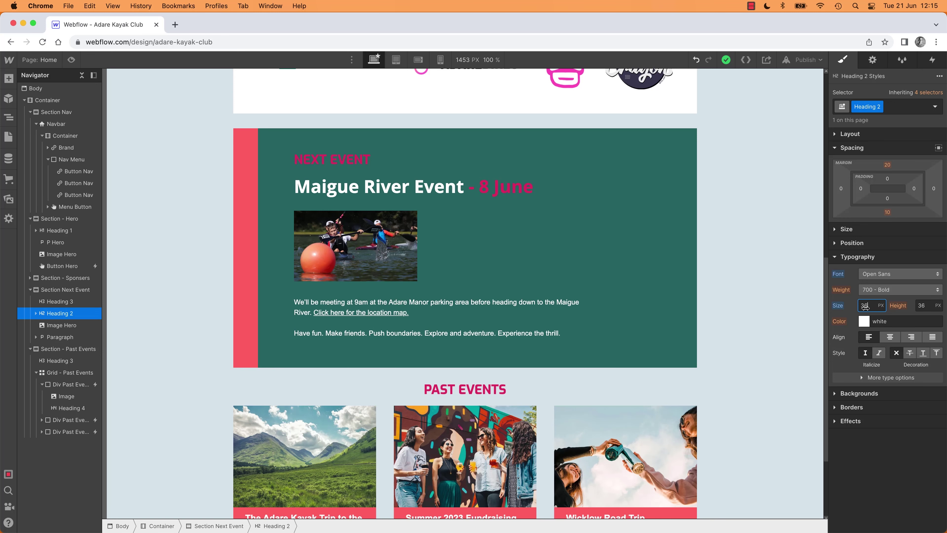
{"action": "key", "text": "Down"}
{"action": "key", "text": "Down"}
{"action": "key", "text": "Down"}
{"action": "key", "text": "Down"}
{"action": "key", "text": "Down"}
{"action": "key", "text": "Down"}
{"action": "key", "text": "Down"}
{"action": "key", "text": "Down"}
{"action": "key", "text": "Down"}
{"action": "key", "text": "Down"}
{"action": "key", "text": "Down"}
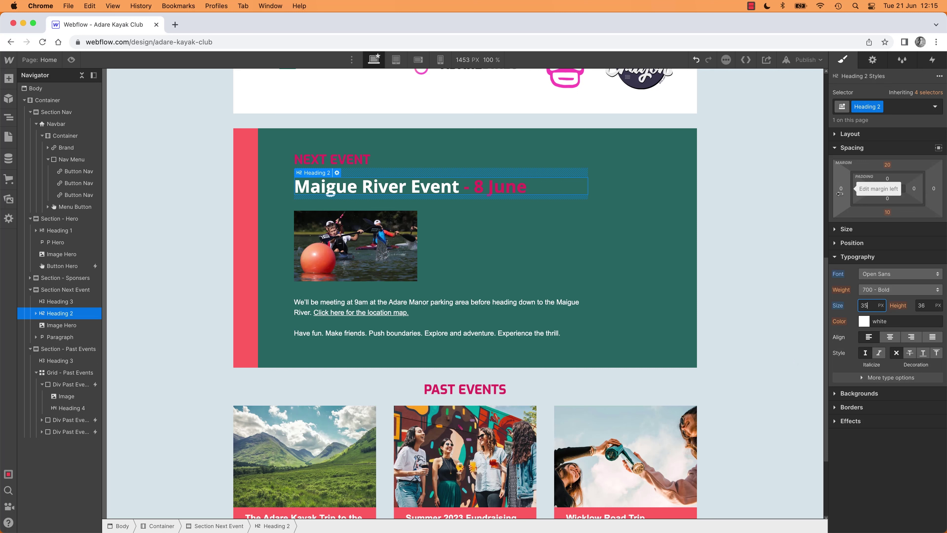
{"action": "left_click_drag", "start_coordinate": [841, 191], "coordinate": [810, 198]}
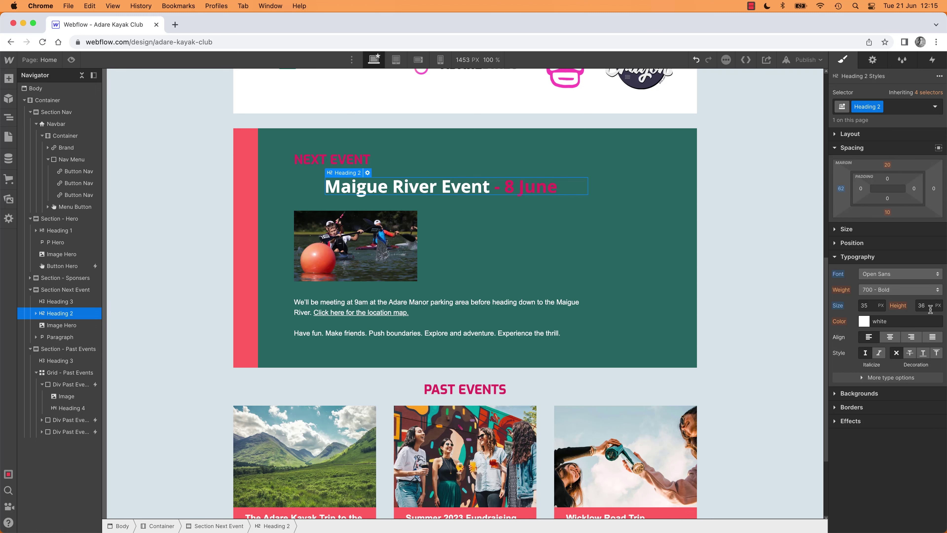
{"action": "left_click_drag", "start_coordinate": [919, 305], "coordinate": [939, 306]}
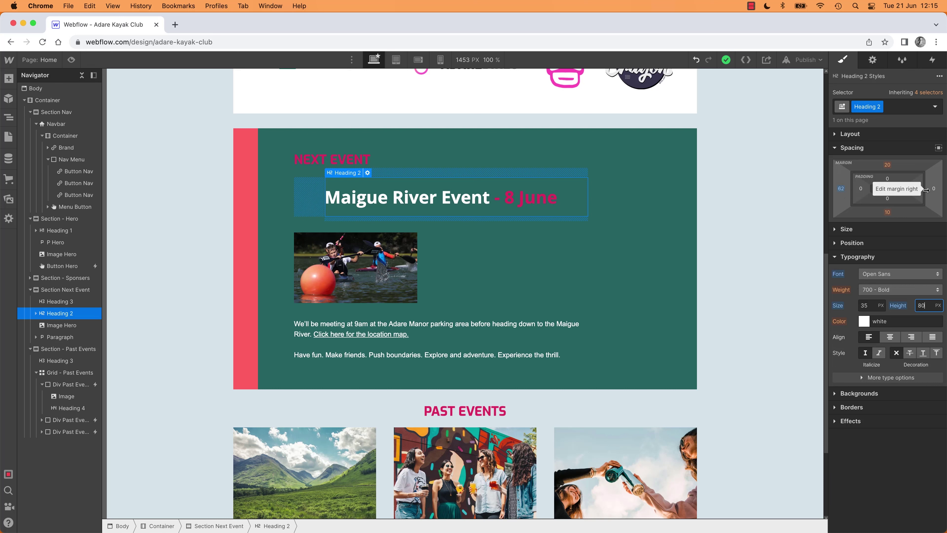
- Undo an oversized heading margin, then give the Next Event section 84/74/84/74 px padding
{"action": "mouse_move", "coordinate": [841, 191]}
{"action": "left_mouse_down"}
{"action": "mouse_move", "coordinate": [822, 192]}
{"action": "mouse_move", "coordinate": [858, 190]}
{"action": "mouse_move", "coordinate": [846, 191]}
{"action": "left_mouse_up"}
{"action": "key", "text": "super+z"}
{"action": "key", "text": "super+z"}
{"action": "key", "text": "super+z"}
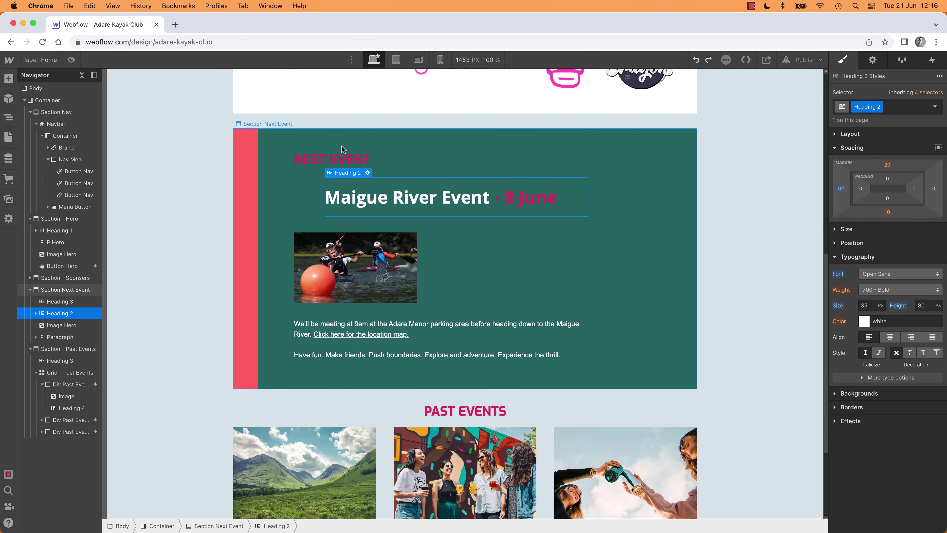
{"action": "left_click", "coordinate": [244, 143]}
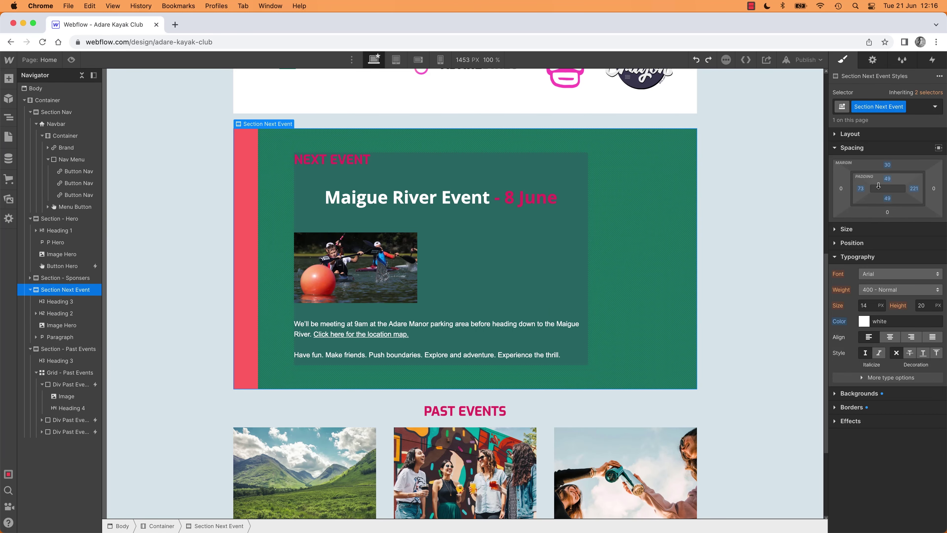
{"action": "mouse_move", "coordinate": [879, 185]}
{"action": "left_mouse_down"}
{"action": "mouse_move", "coordinate": [856, 191]}
{"action": "mouse_move", "coordinate": [891, 178]}
{"action": "left_mouse_up"}
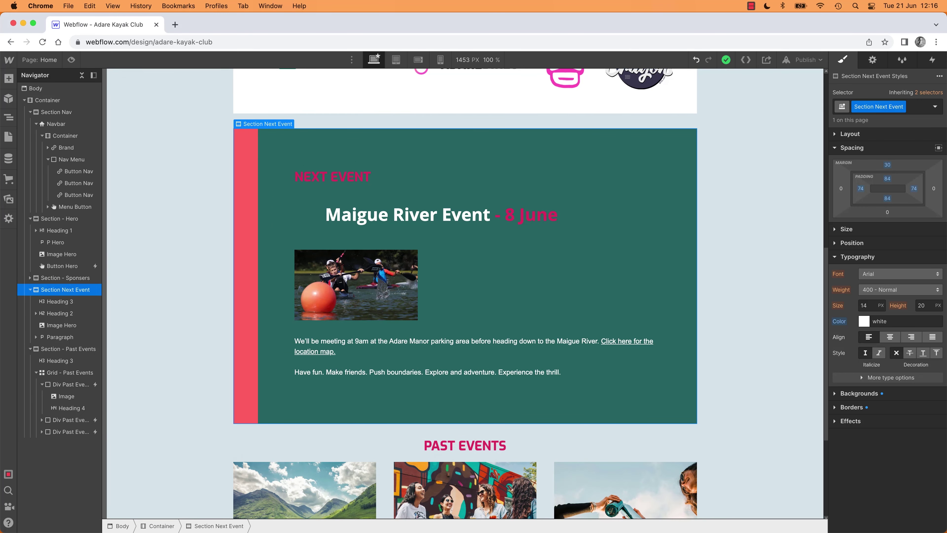
{"action": "left_click", "coordinate": [9, 117]}
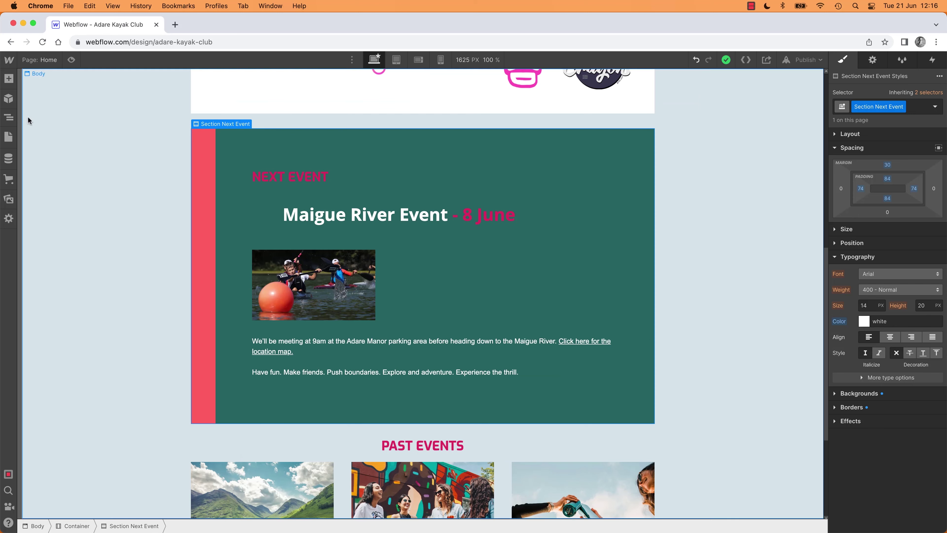
{"action": "left_click", "coordinate": [9, 117]}
{"action": "left_click", "coordinate": [94, 76]}
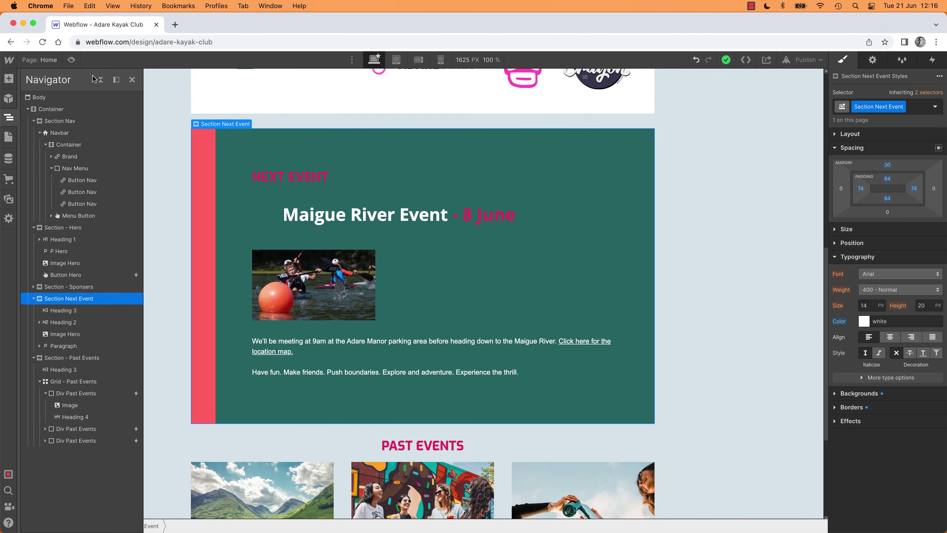
{"action": "left_click", "coordinate": [373, 283]}
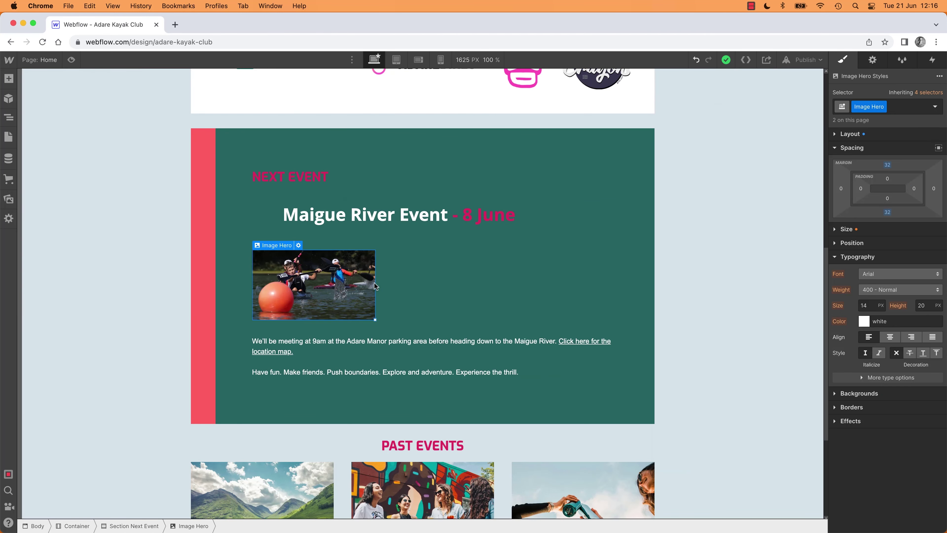
{"action": "left_click", "coordinate": [313, 211]}
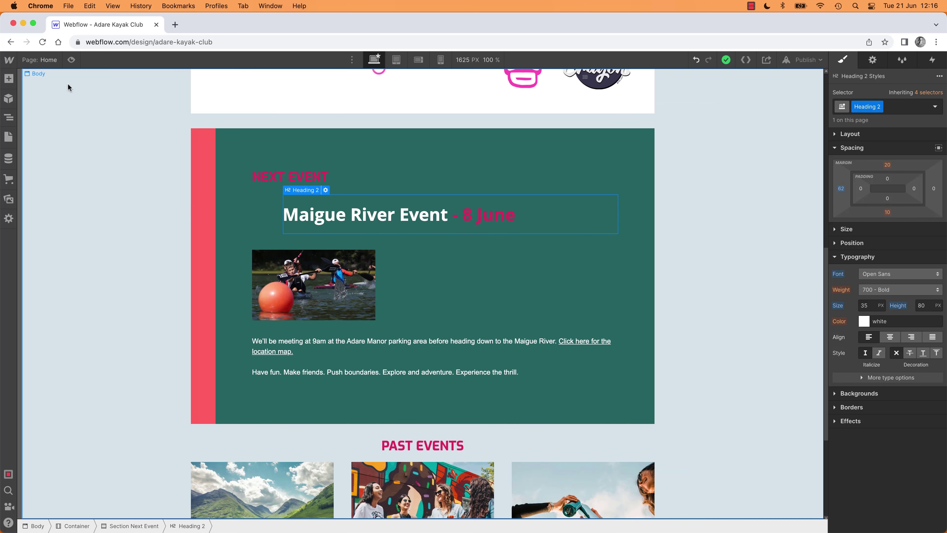
{"action": "left_click", "coordinate": [8, 118]}
{"action": "left_click", "coordinate": [117, 79]}
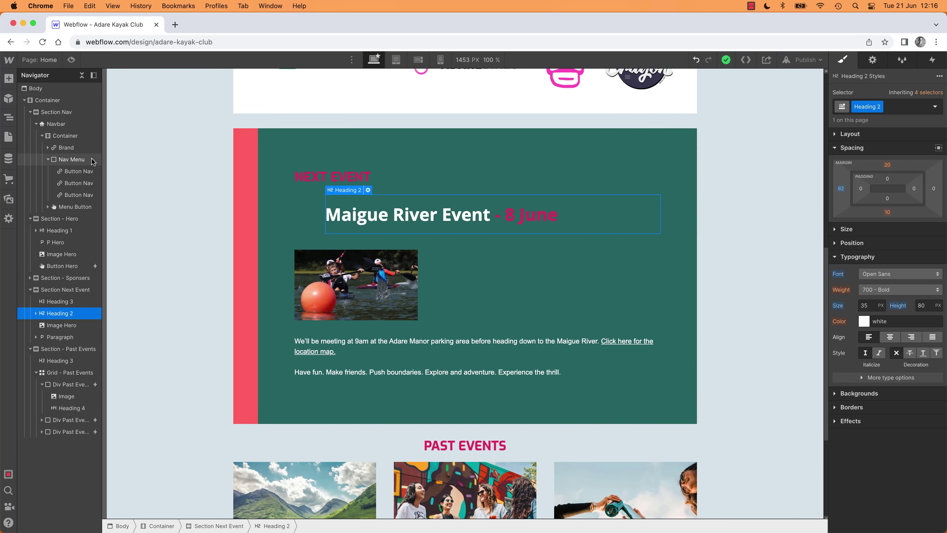
{"action": "left_click", "coordinate": [723, 214]}
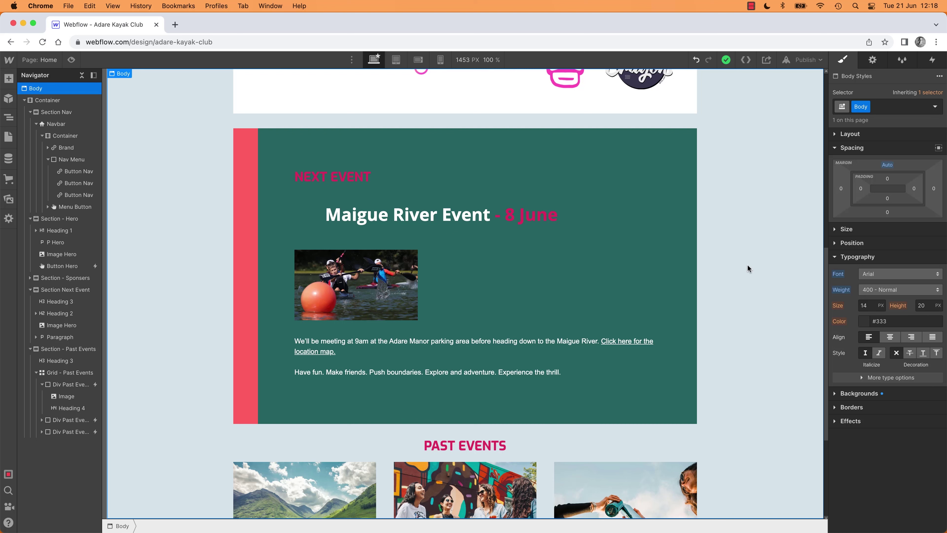
- Choose Comic Sans MS from the Maigue River Event heading's font list, then deselect to the page body
{"action": "left_click", "coordinate": [376, 222]}
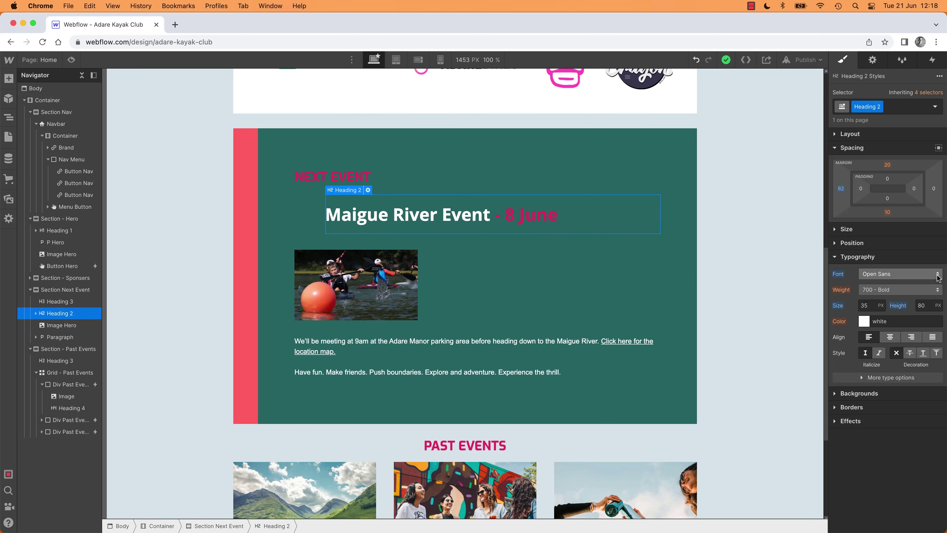
{"action": "left_click", "coordinate": [927, 275]}
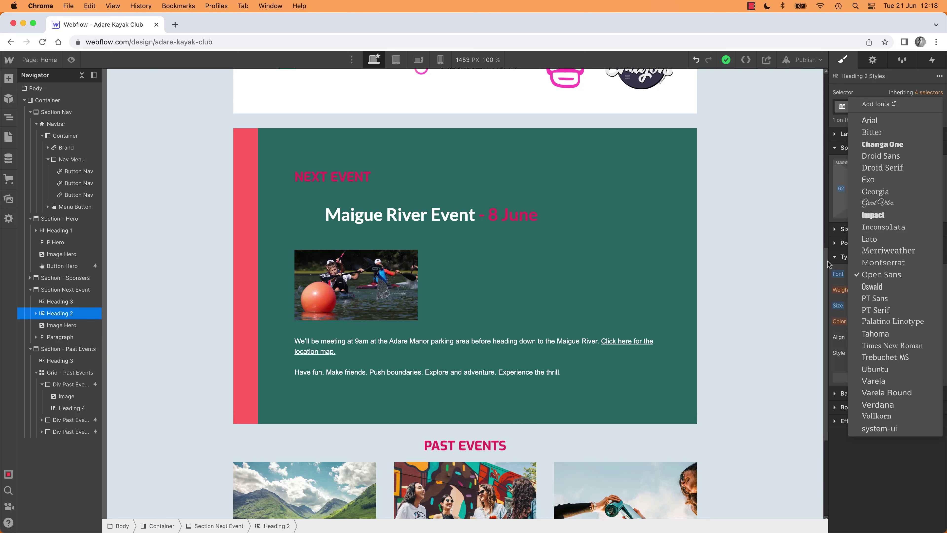
{"action": "left_click", "coordinate": [737, 308]}
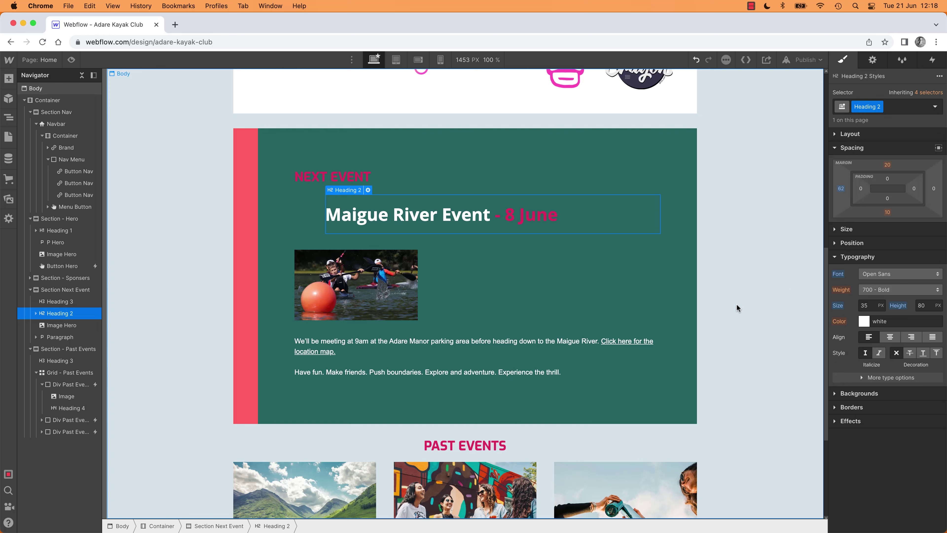
{"action": "left_click", "coordinate": [917, 275]}
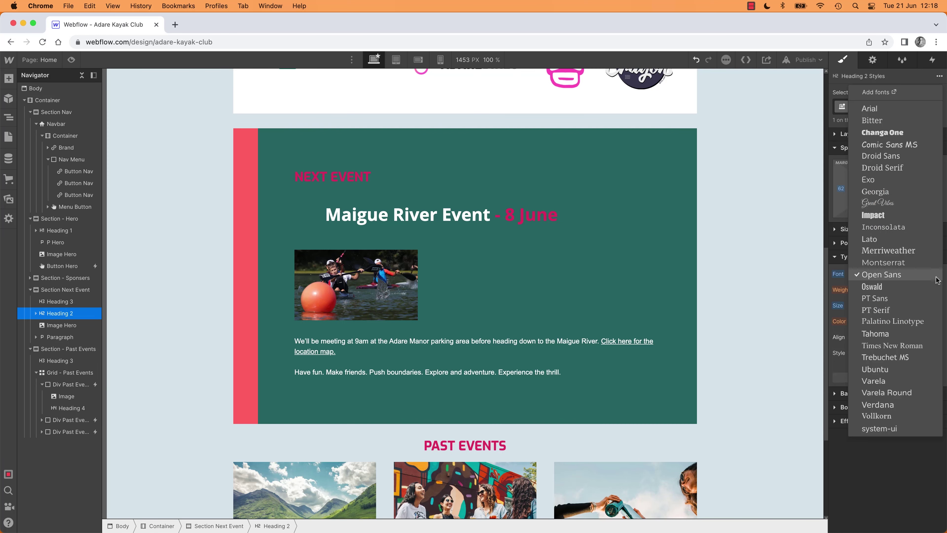
{"action": "left_click", "coordinate": [888, 144]}
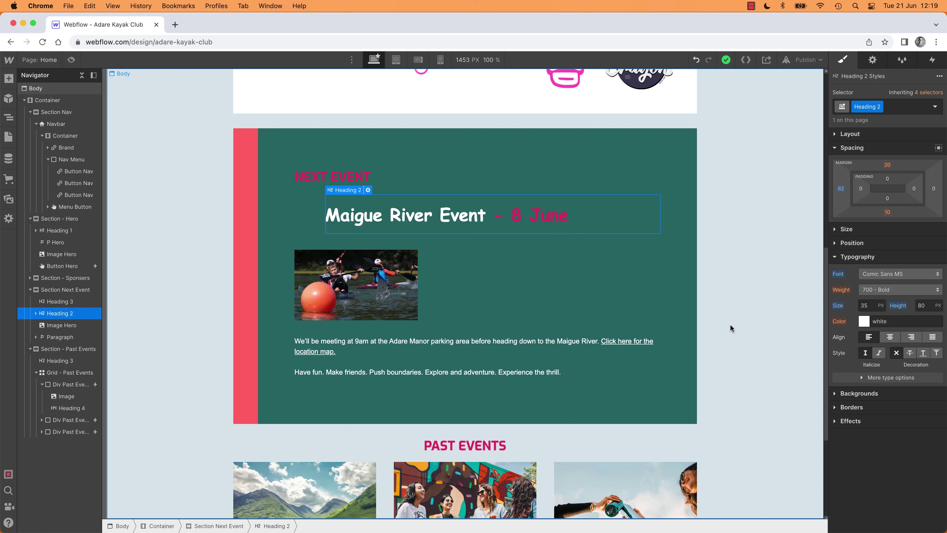
{"action": "left_click", "coordinate": [731, 323]}
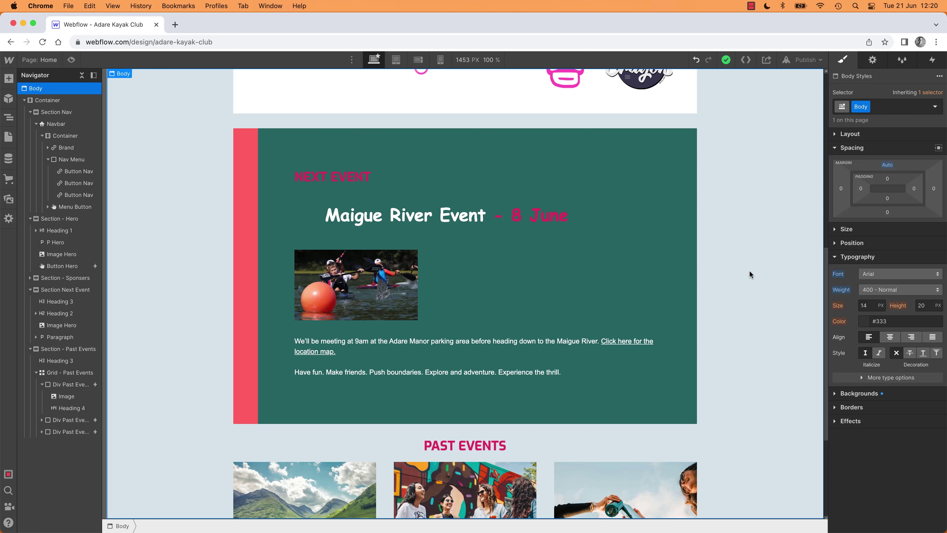
- Open the Body font list to preview alternatives such as Exo while Arial stays applied
{"action": "left_click", "coordinate": [931, 274]}
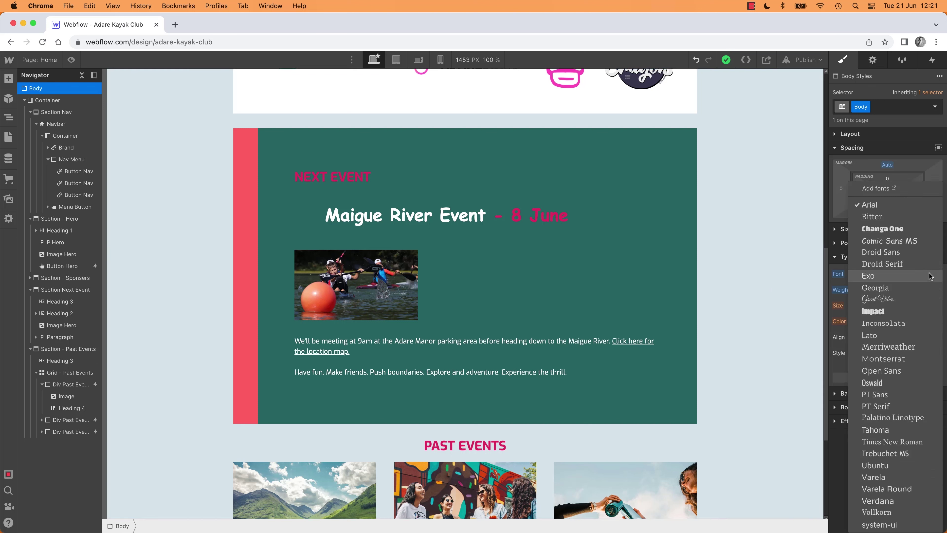